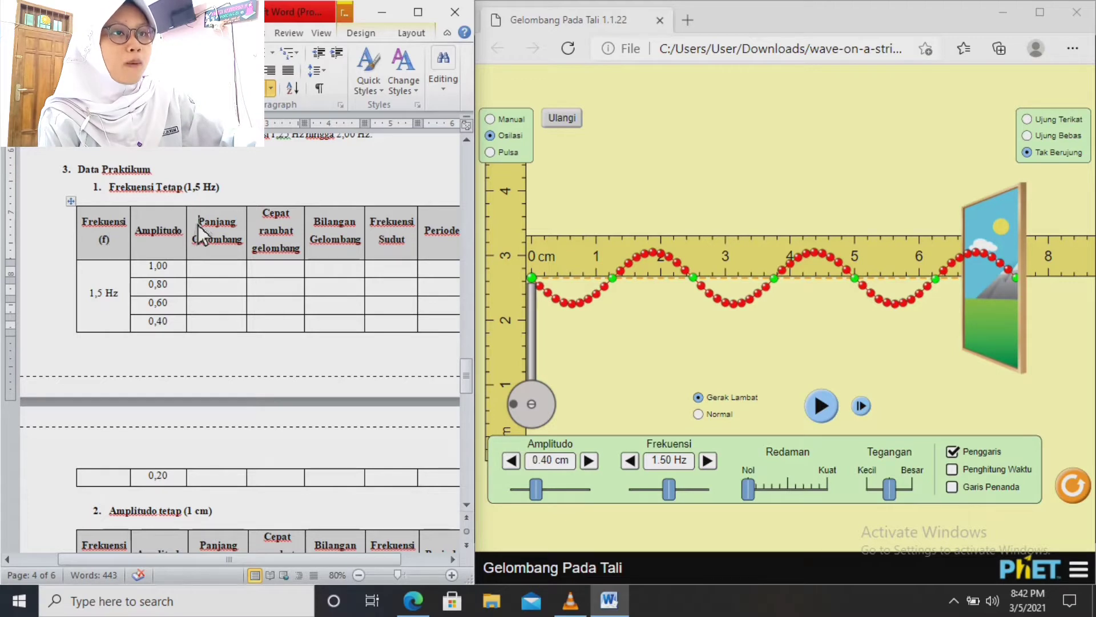
left_click(246, 229)
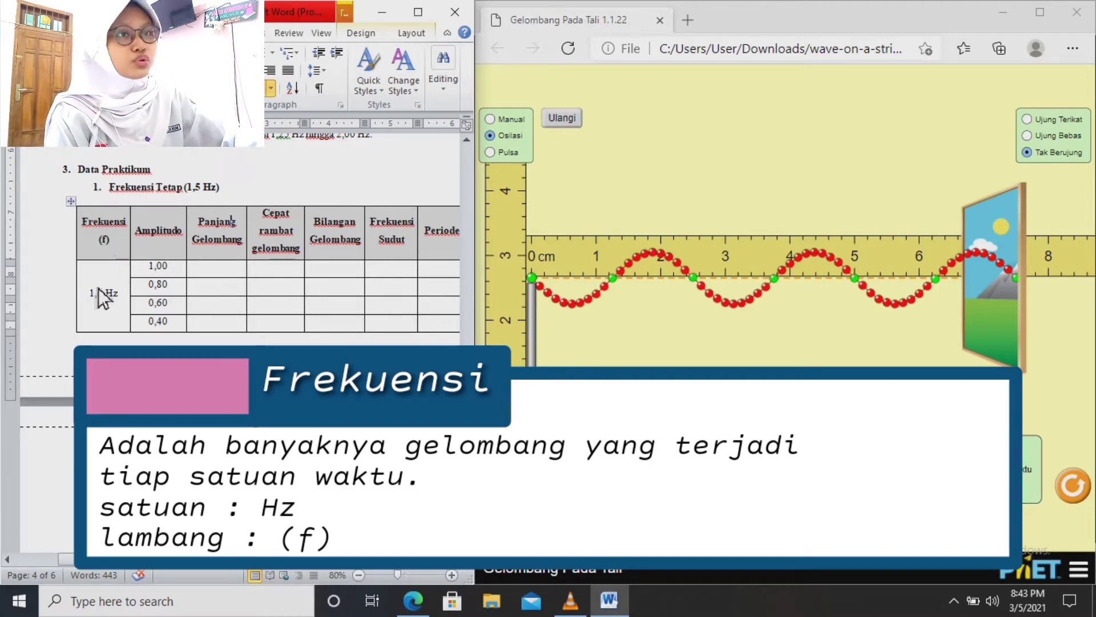
double_click(103, 241)
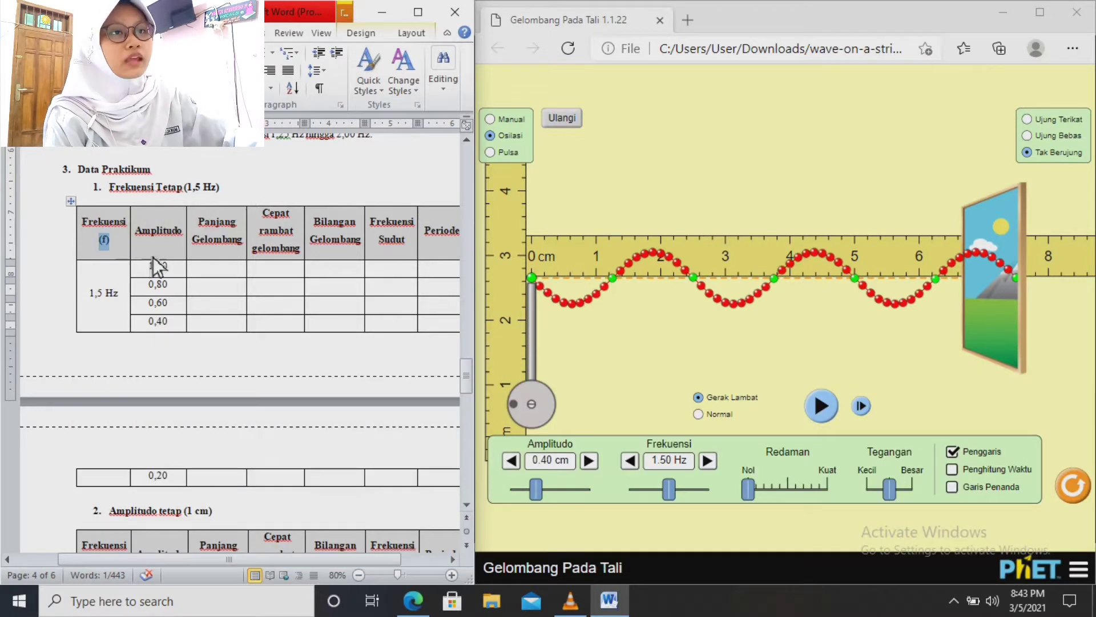
left_click(154, 242)
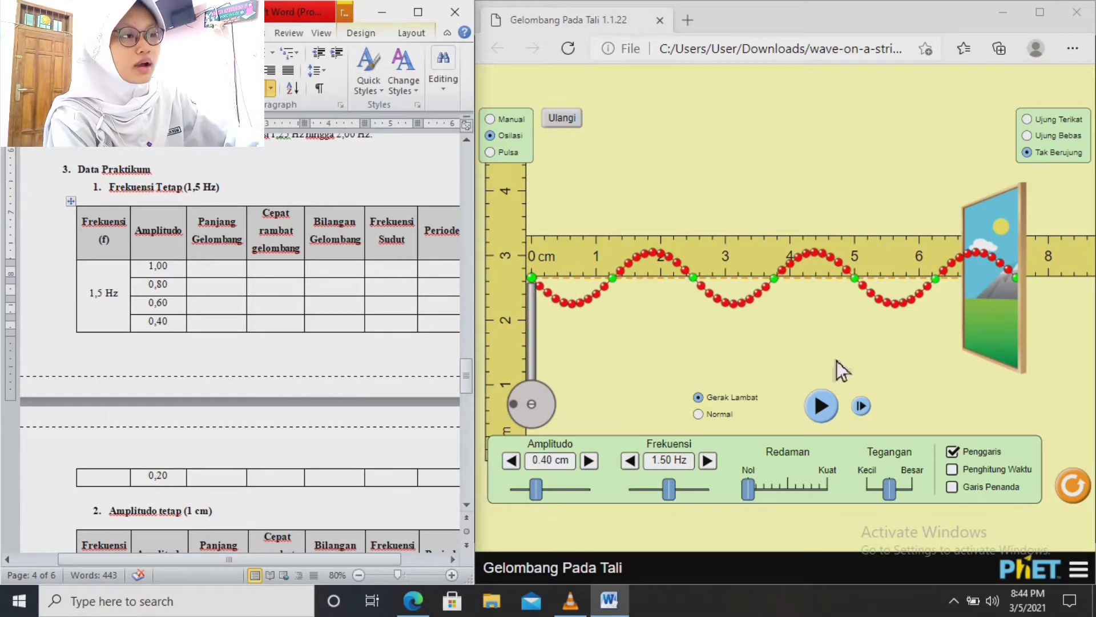
Play and pause the slow-motion wave a couple of times to observe how the string oscillates
left_click(829, 406)
left_click(822, 405)
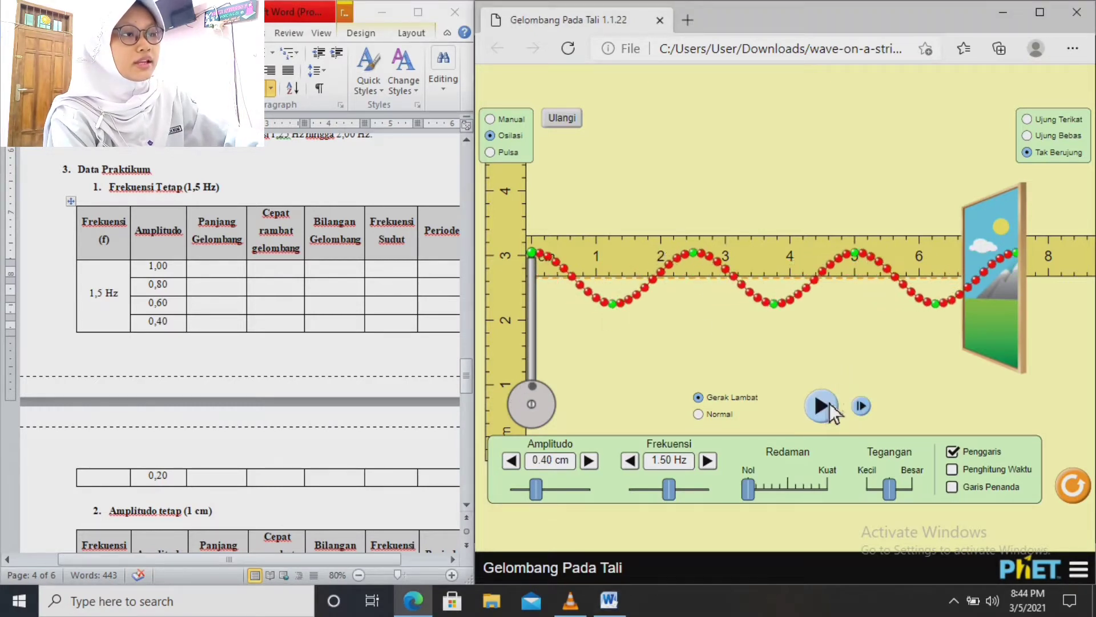
left_click(823, 405)
left_click(823, 404)
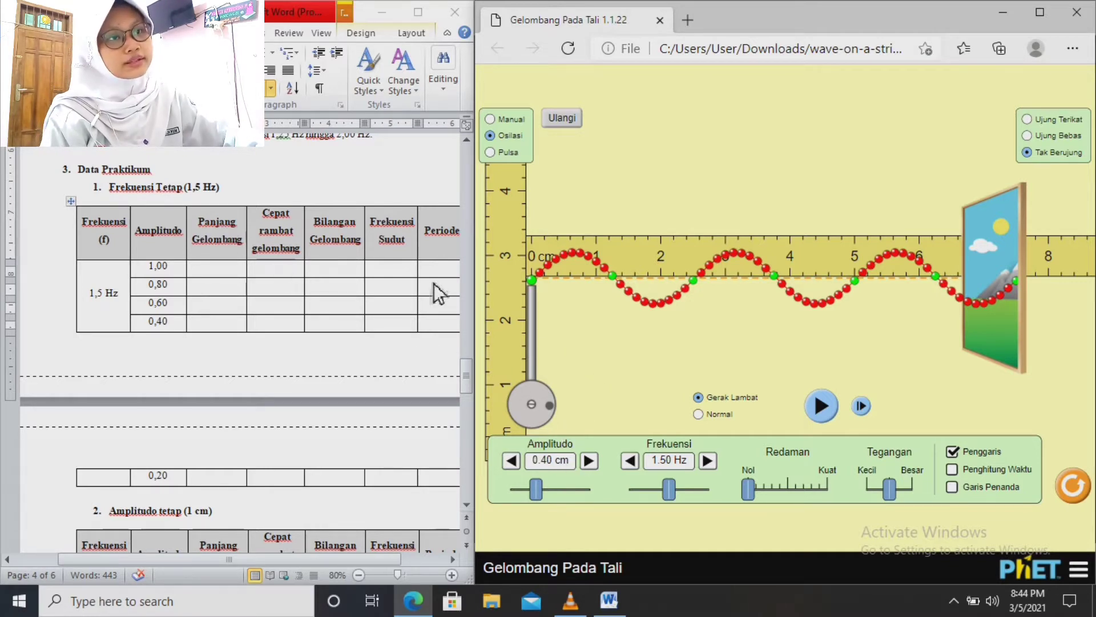
left_click(1030, 122)
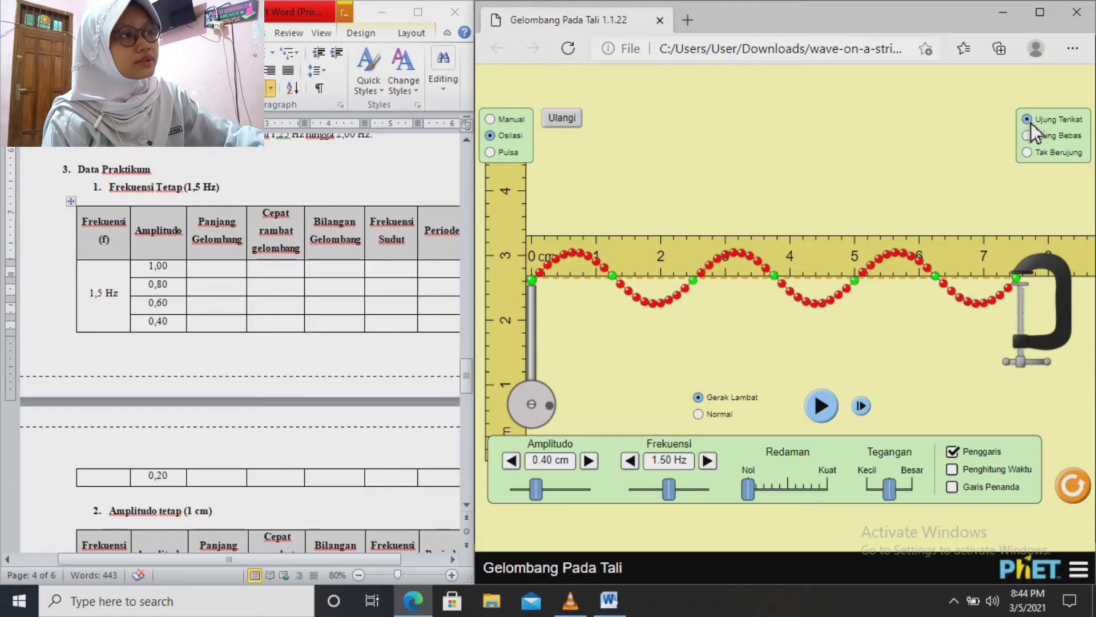
left_click(490, 120)
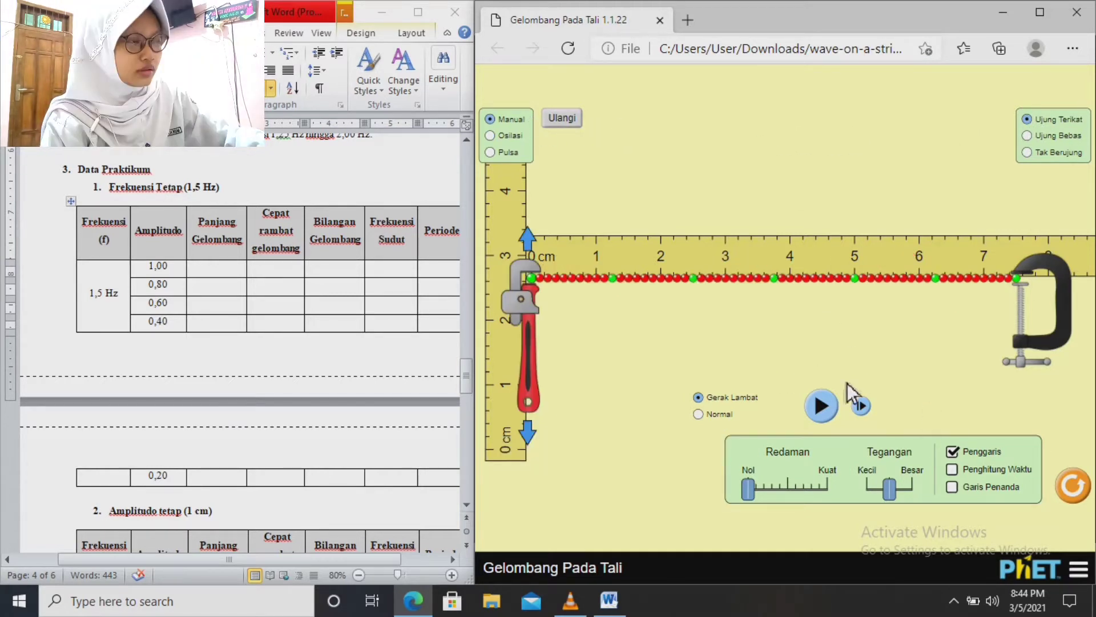
left_click(1027, 153)
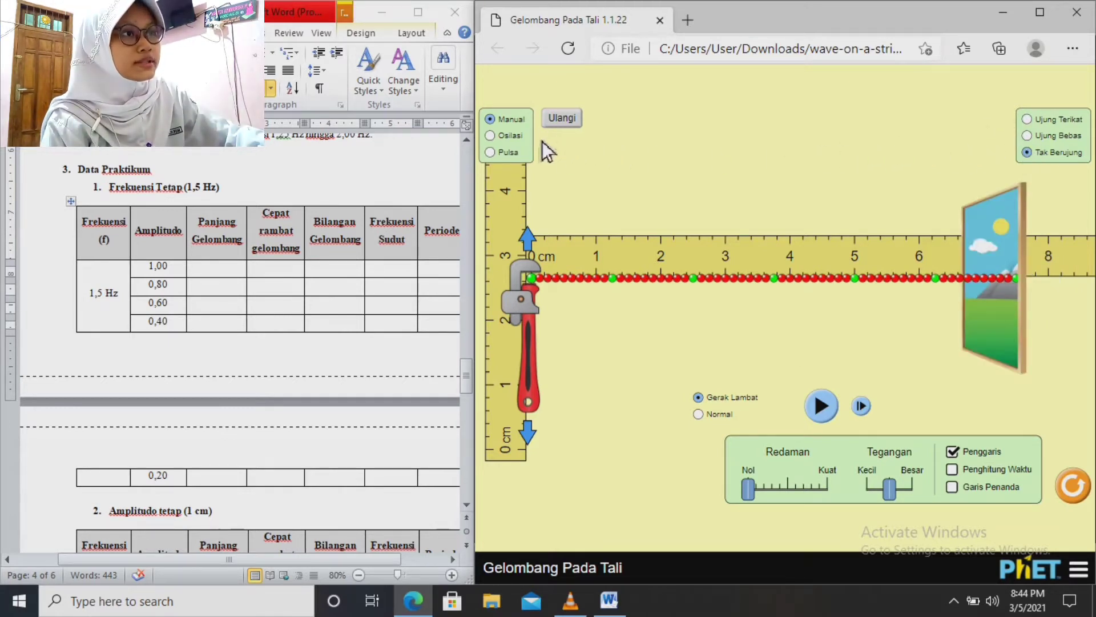
left_click(505, 137)
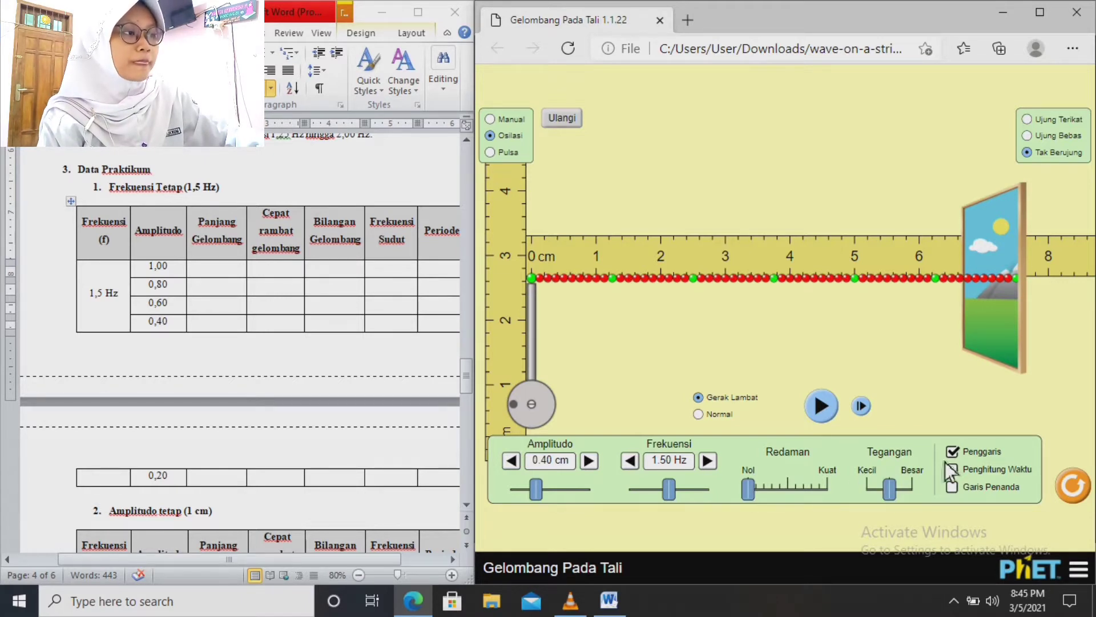
left_click(962, 452)
left_click(962, 453)
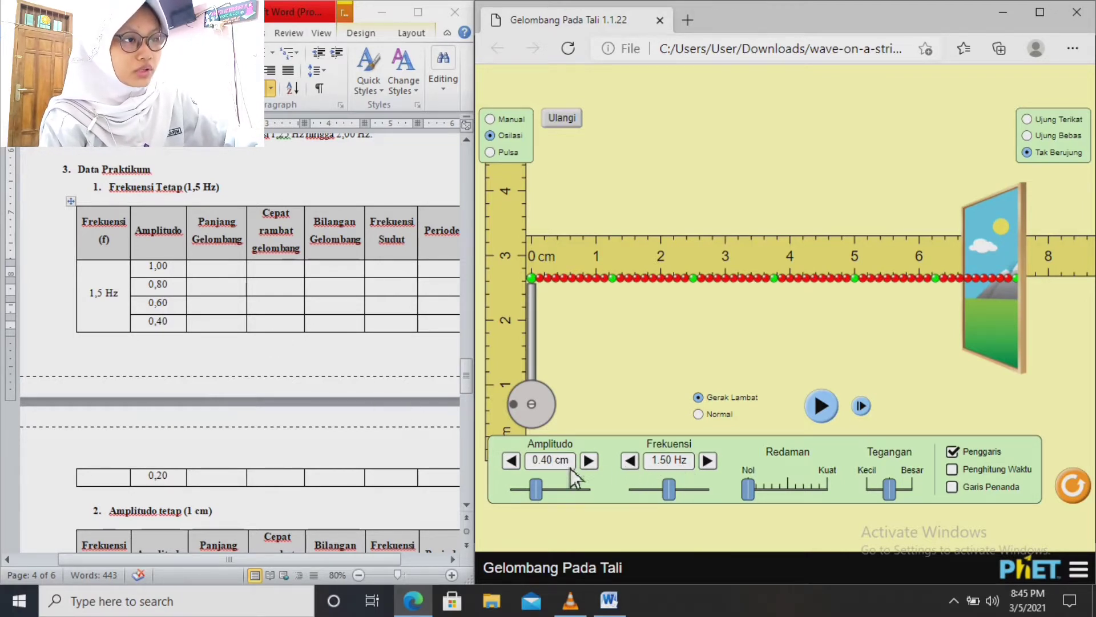
Set the oscillator's amplitude to 1.00 cm
left_click_drag(542, 487, 579, 495)
left_click(519, 465)
left_click(520, 465)
left_click(520, 467)
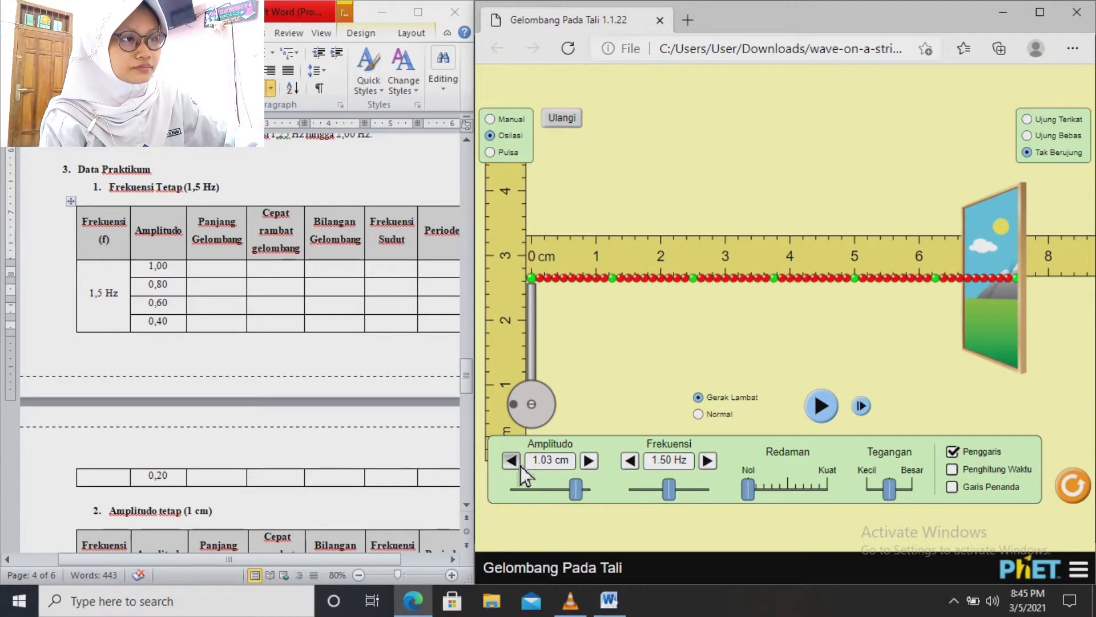
left_click(520, 463)
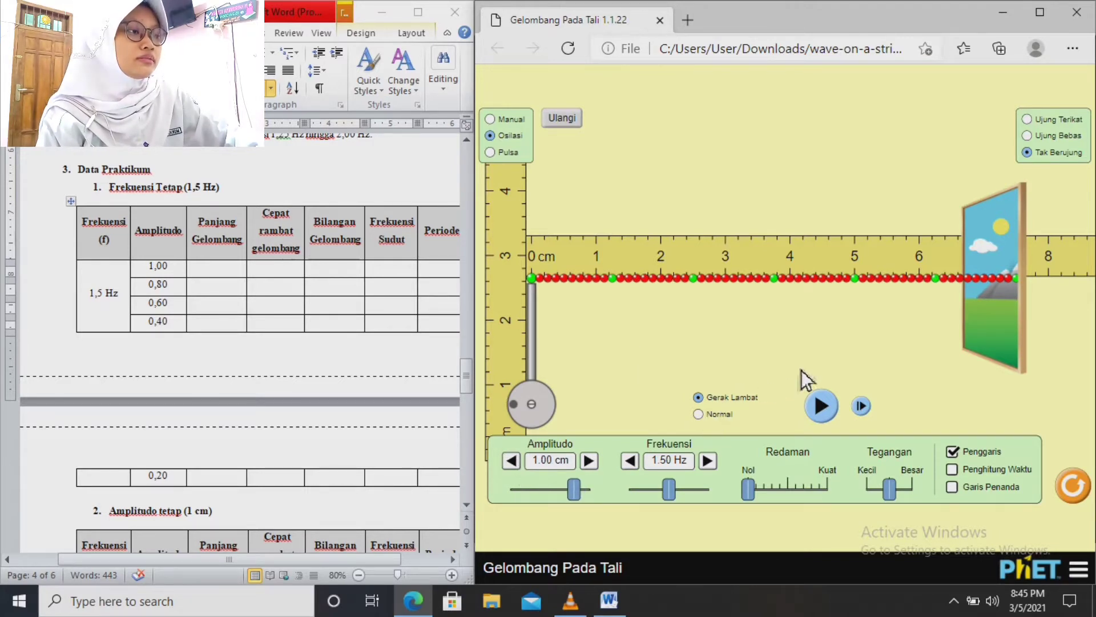
Run the wave at Normal speed and pause it when the string's starting point is at the equilibrium line
left_click(822, 405)
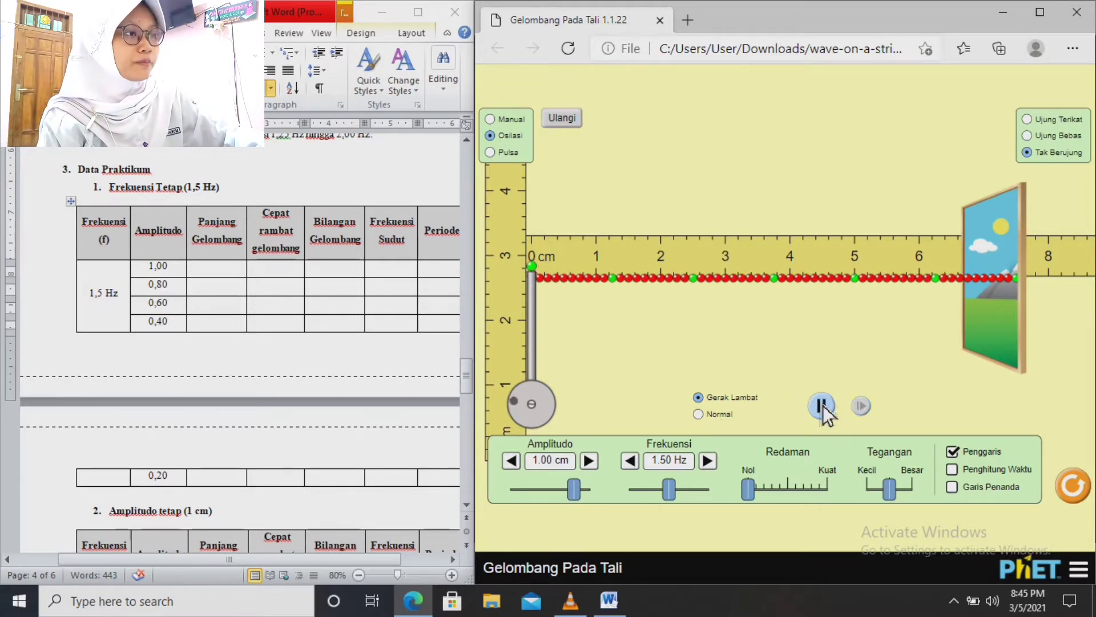
left_click(709, 416)
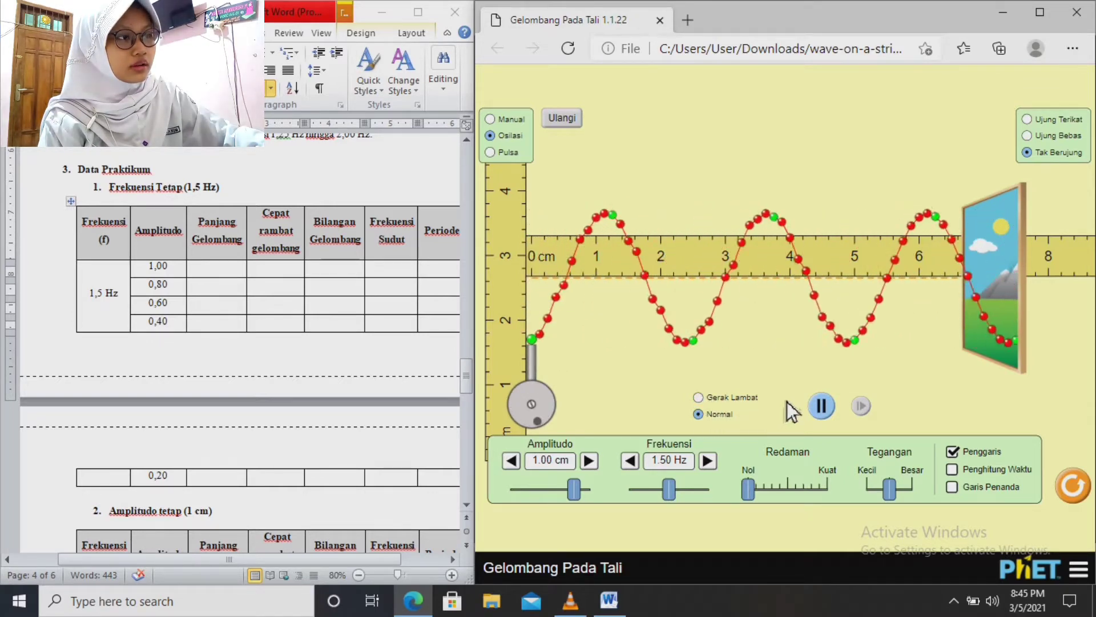
left_click(821, 410)
left_click(821, 410)
left_click(821, 406)
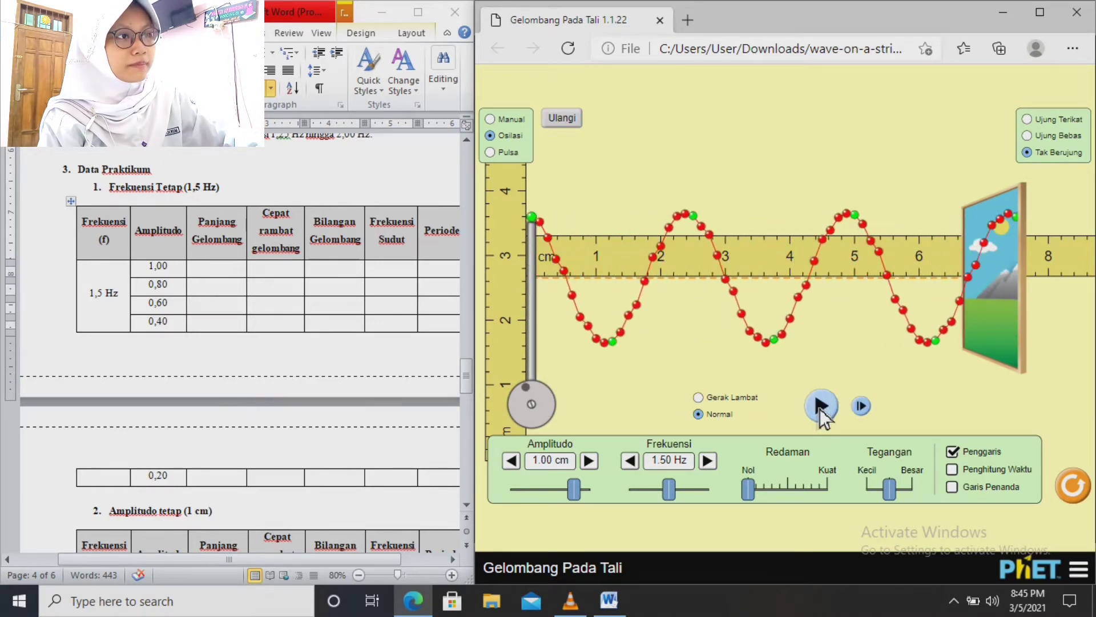
left_click(820, 407)
left_click(820, 407)
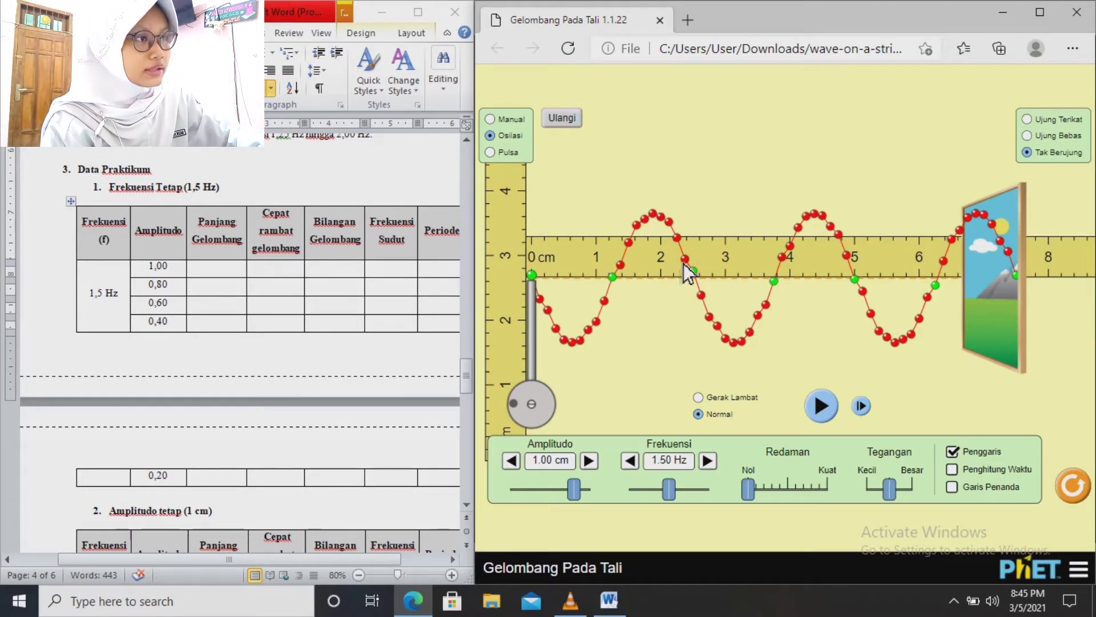
Shift the horizontal ruler slightly up to measure one wave, and enter 2,5 cm as Panjang Gelombang for amplitude 1,00
left_click_drag(684, 263, 684, 256)
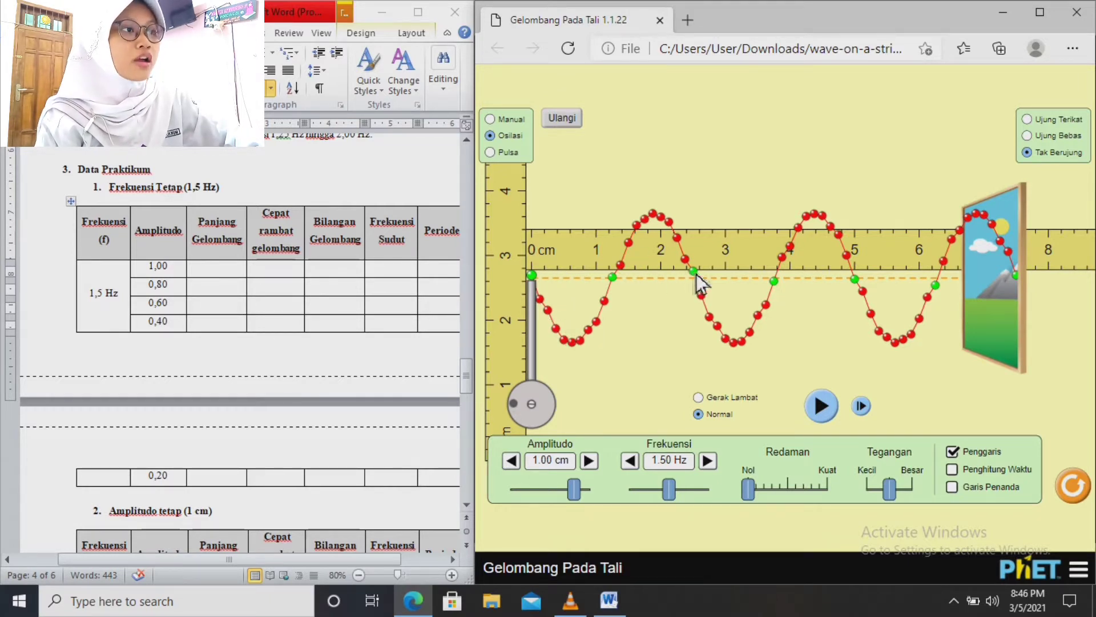
left_click(240, 269)
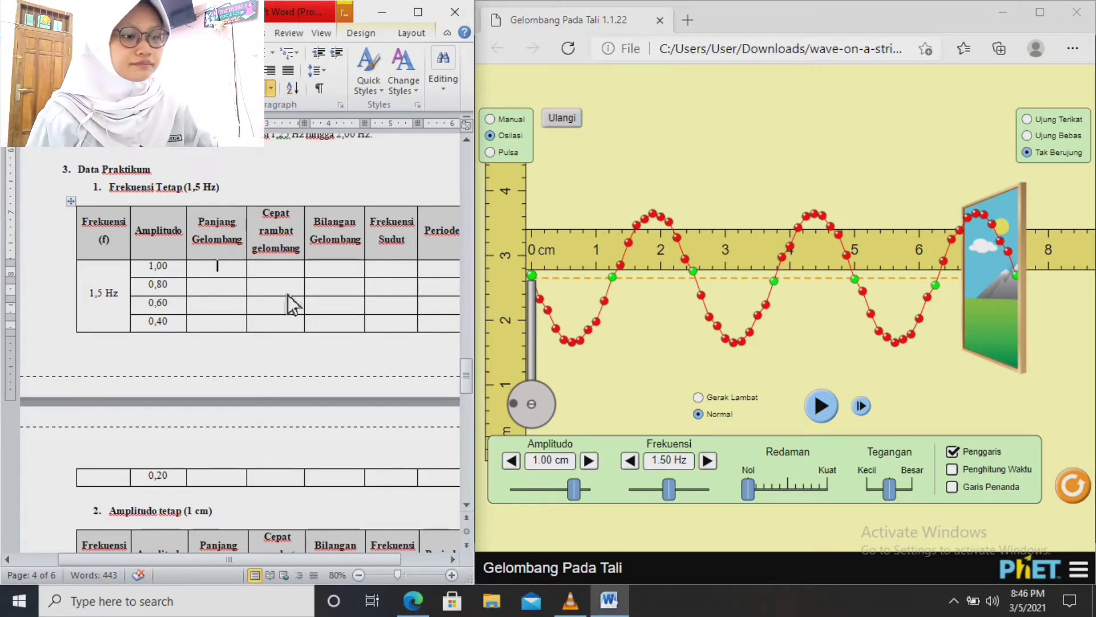
type("2")
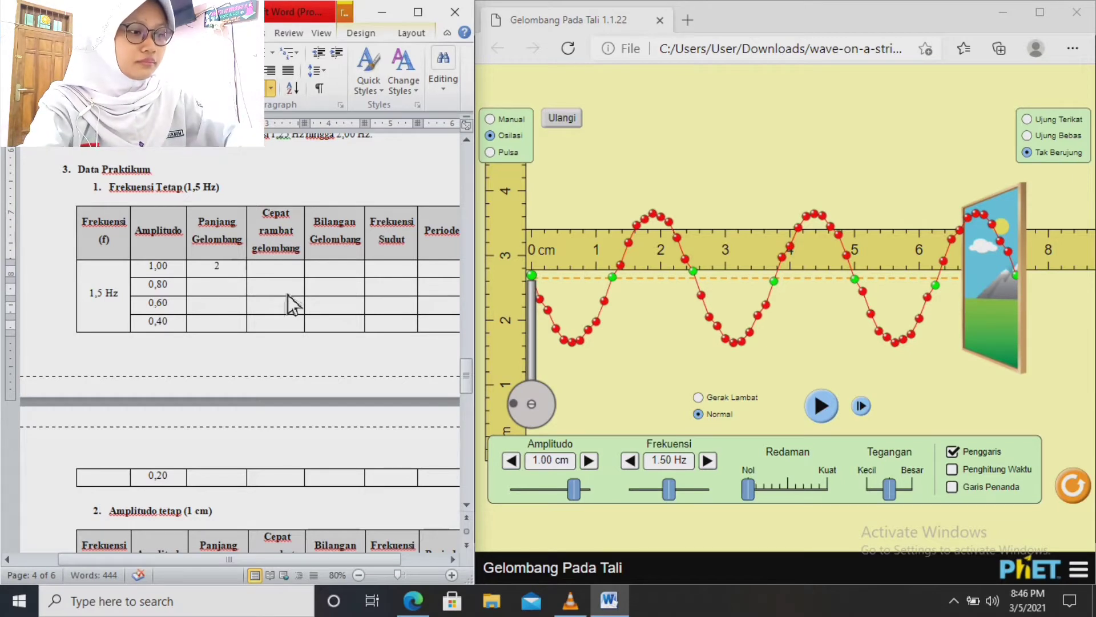
type(",5 cm")
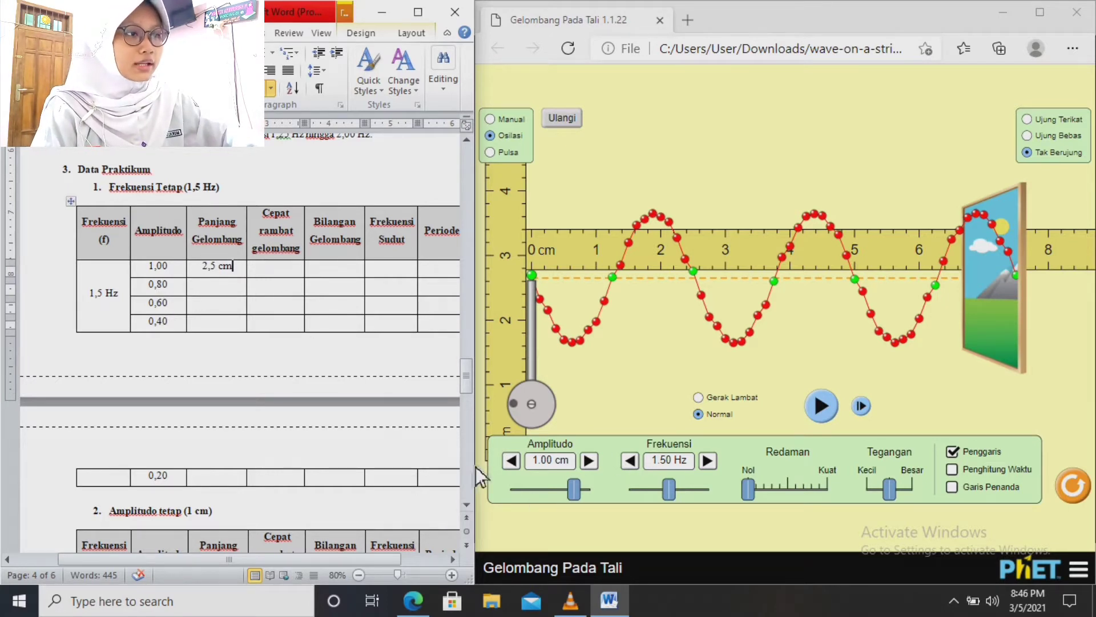
Set the oscillator's amplitude to 0.80 cm and restart the wave from a flat string
left_click(512, 462)
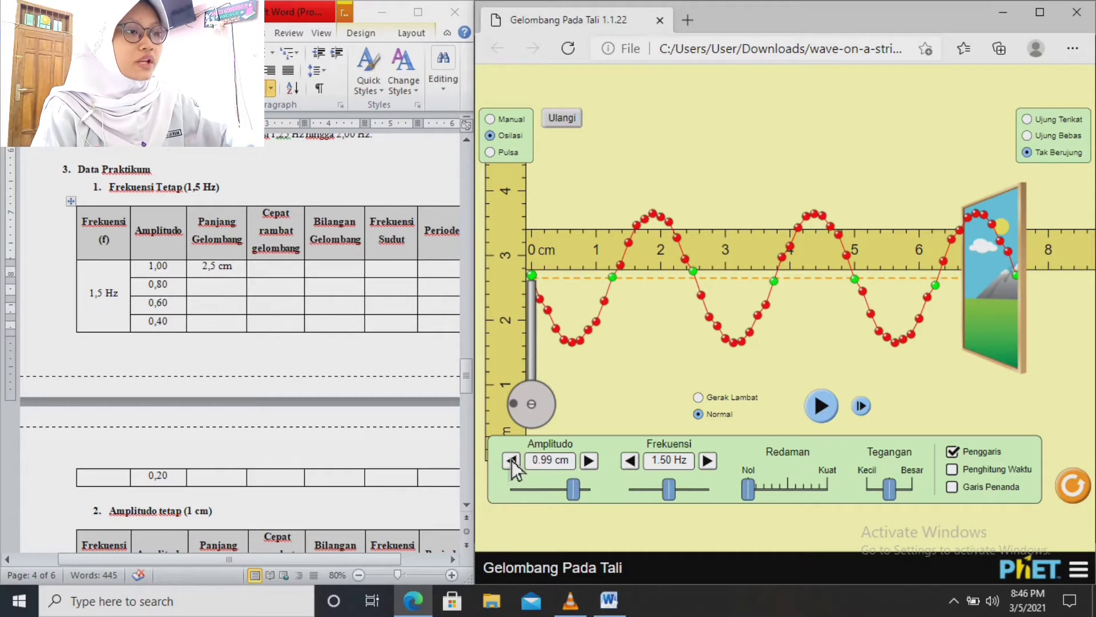
left_click(512, 460)
left_click(511, 460)
left_click(511, 461)
left_click(512, 459)
left_click(512, 460)
left_click(511, 460)
left_click(512, 459)
left_click(512, 460)
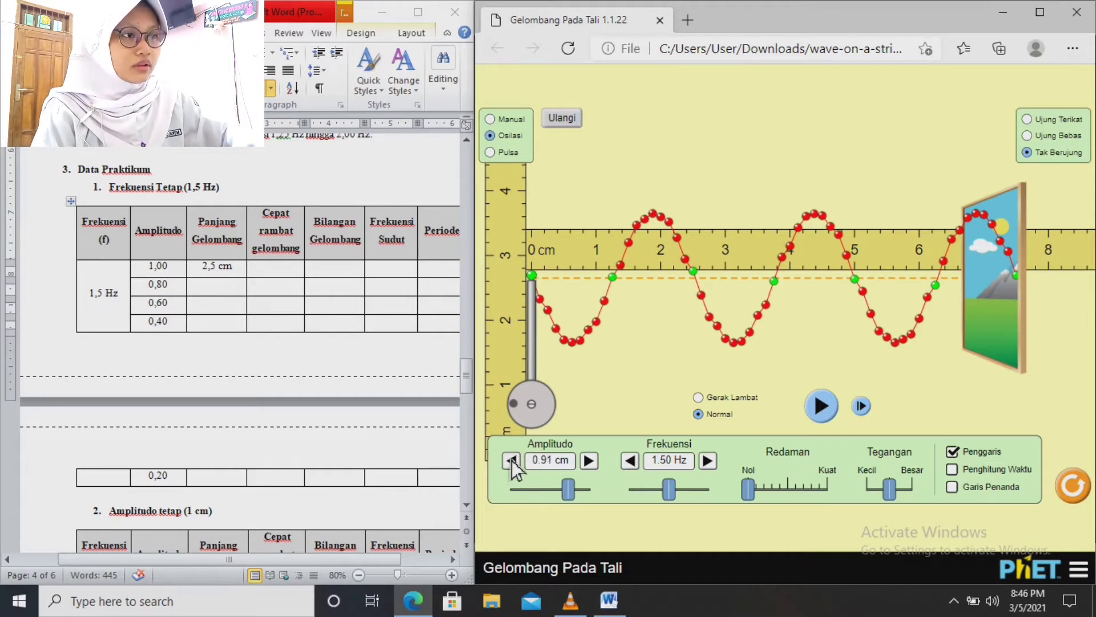
left_click(511, 460)
left_click(511, 459)
left_click(511, 460)
left_click(511, 460)
left_click(511, 460)
left_click(511, 459)
left_click(511, 459)
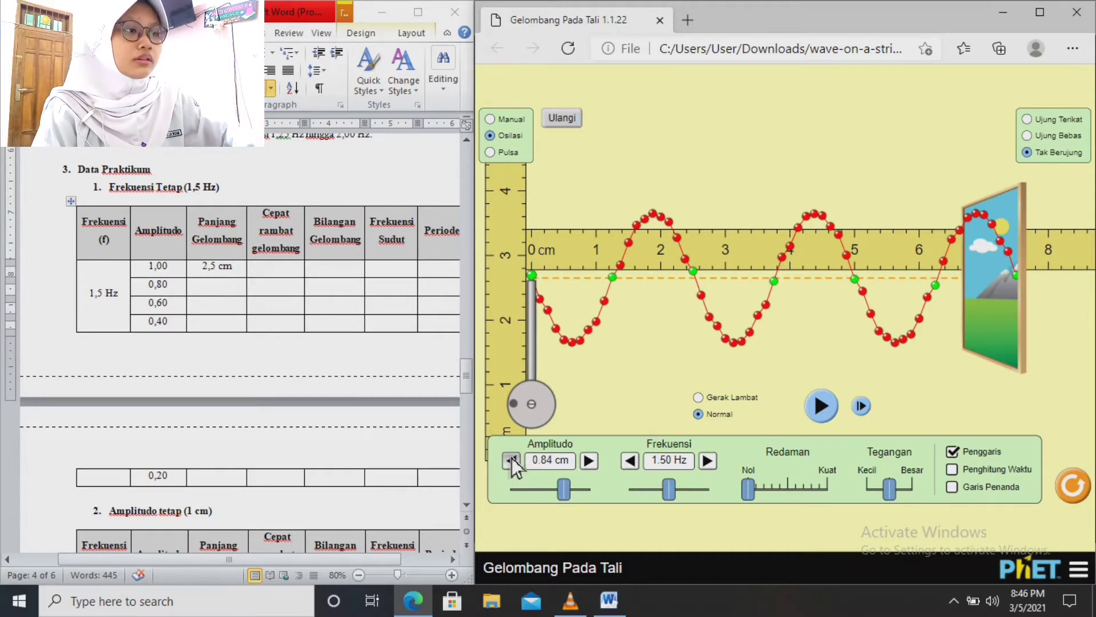
left_click(512, 460)
left_click(511, 461)
left_click(512, 460)
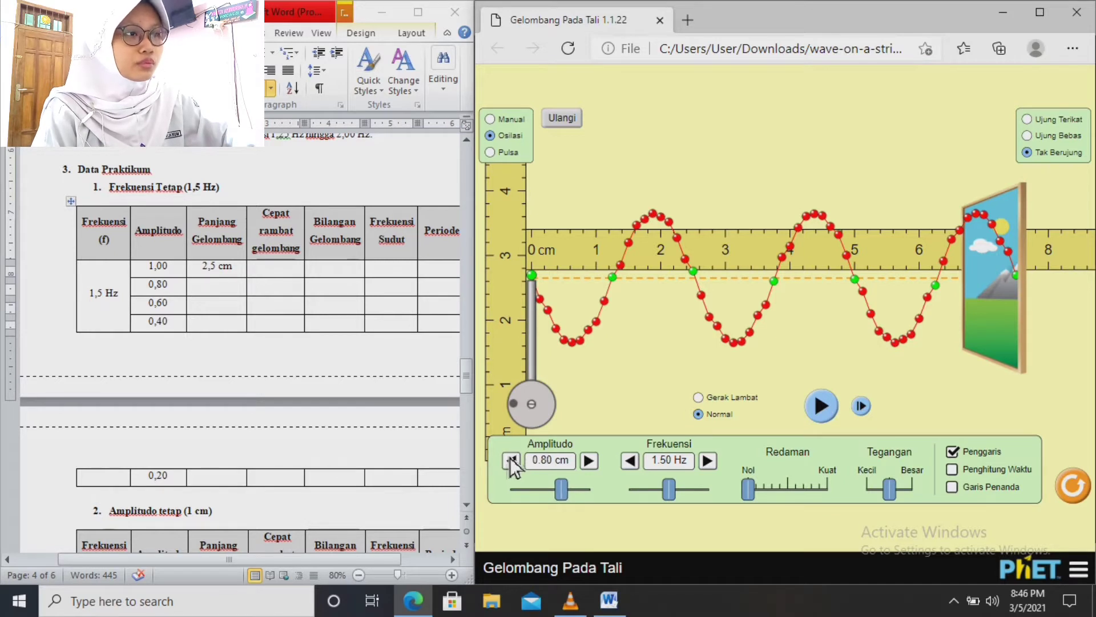
left_click(574, 125)
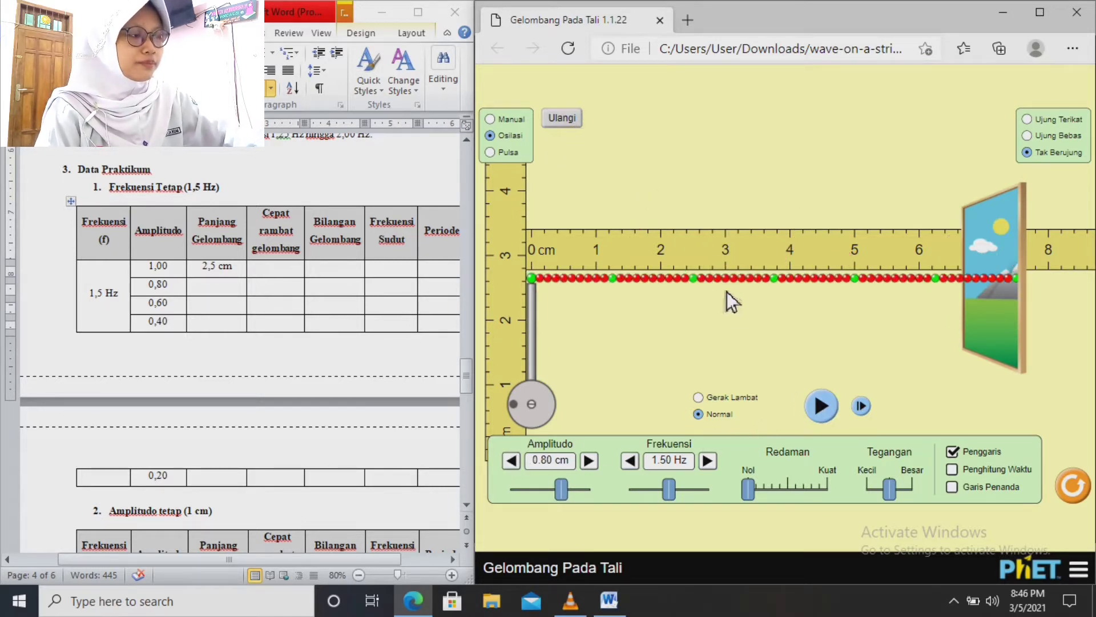
Run the wave, switch to Gerak Lambat, pause it and advance frame by frame until the string's starting point reaches the equilibrium line
left_click(822, 407)
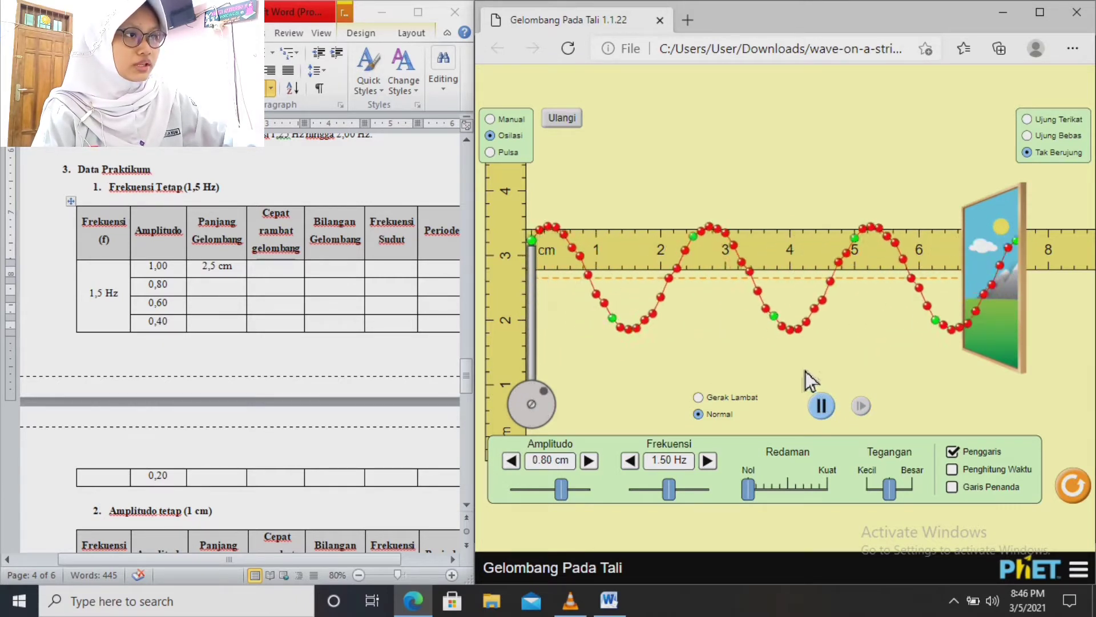
left_click(822, 410)
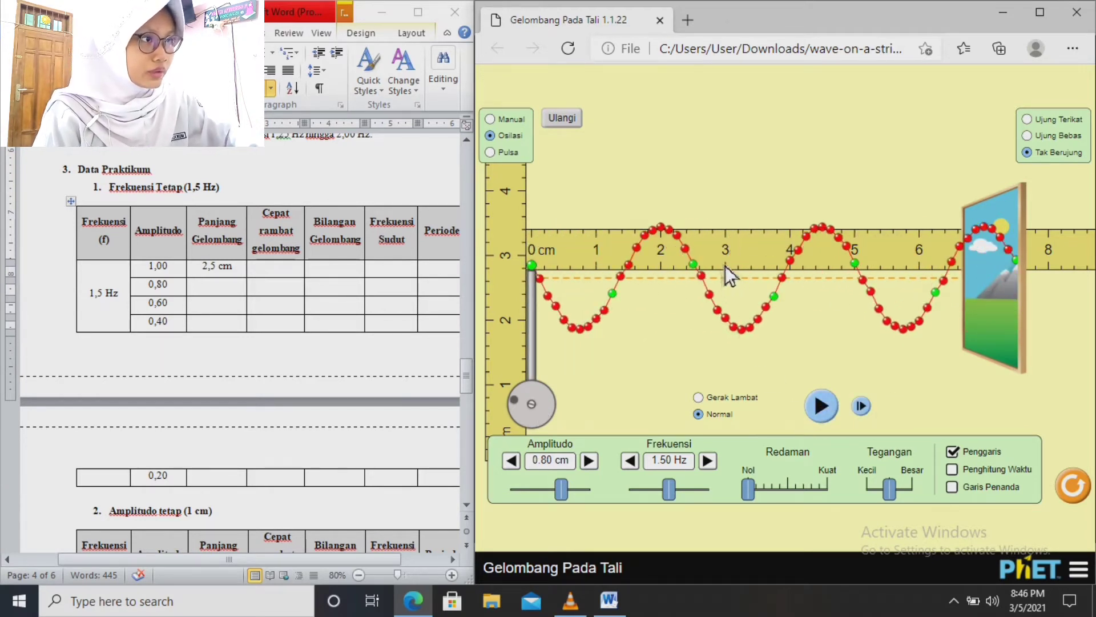
left_click(745, 400)
left_click(818, 406)
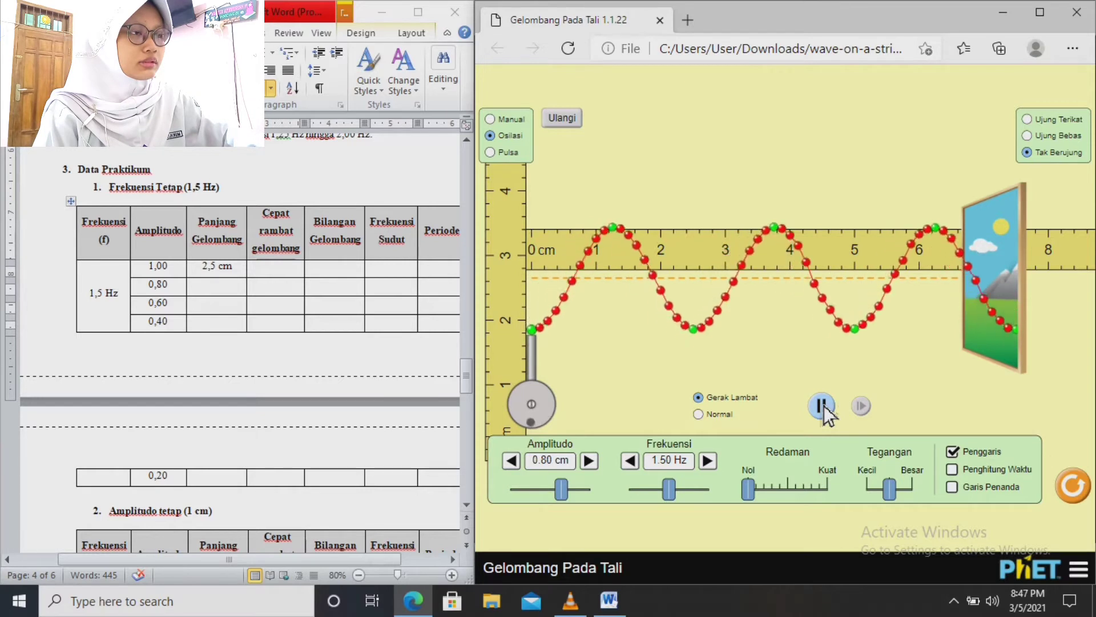
left_click(821, 405)
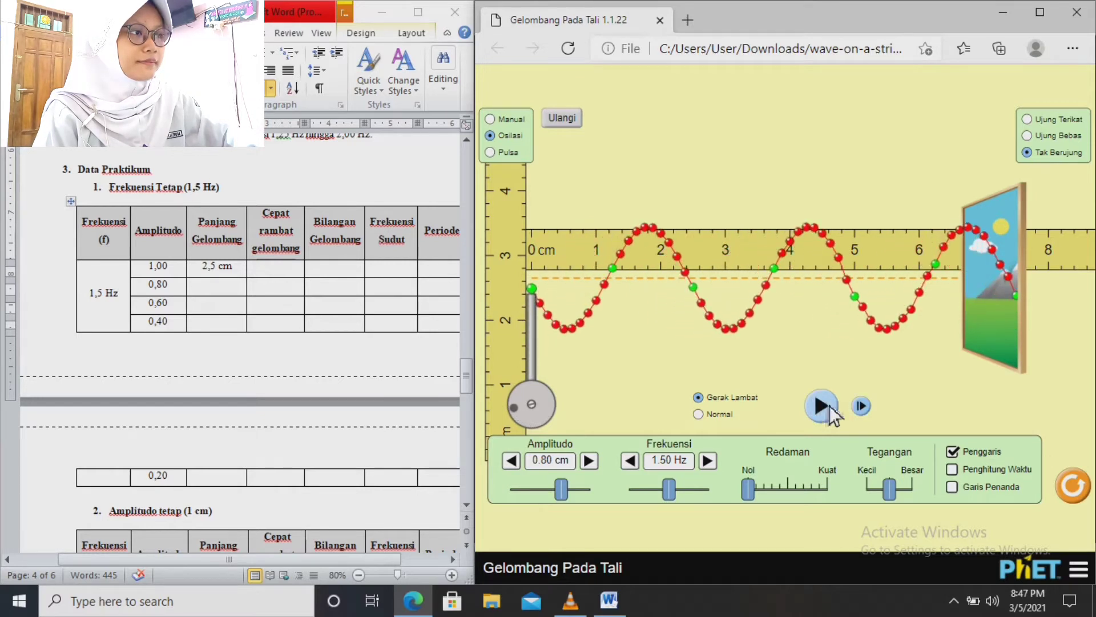
left_click(862, 406)
left_click(863, 407)
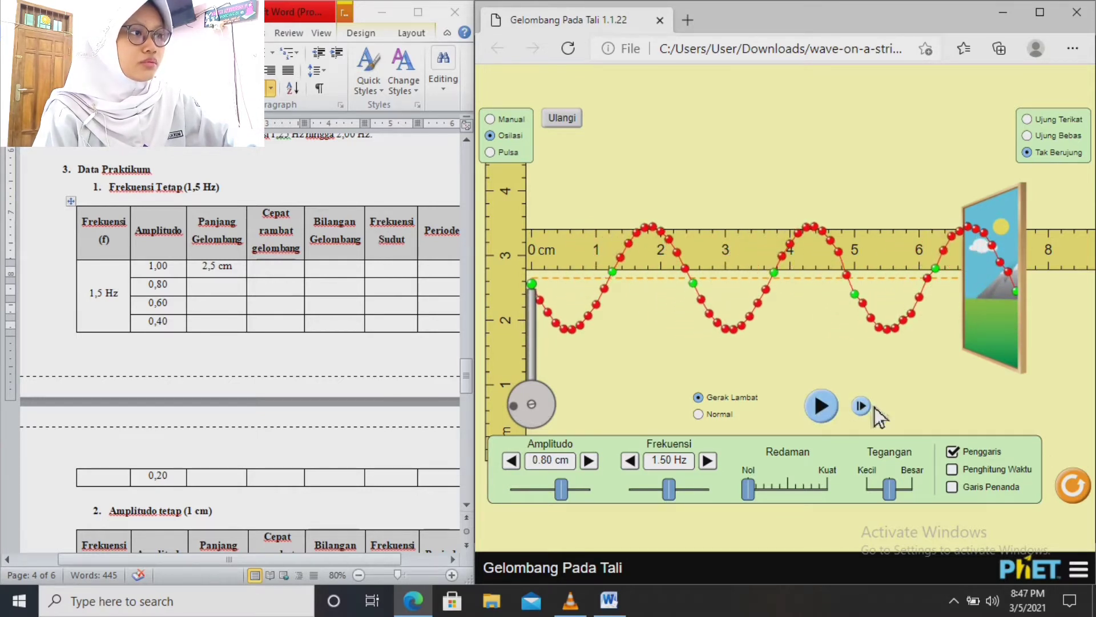
left_click(863, 406)
left_click(870, 406)
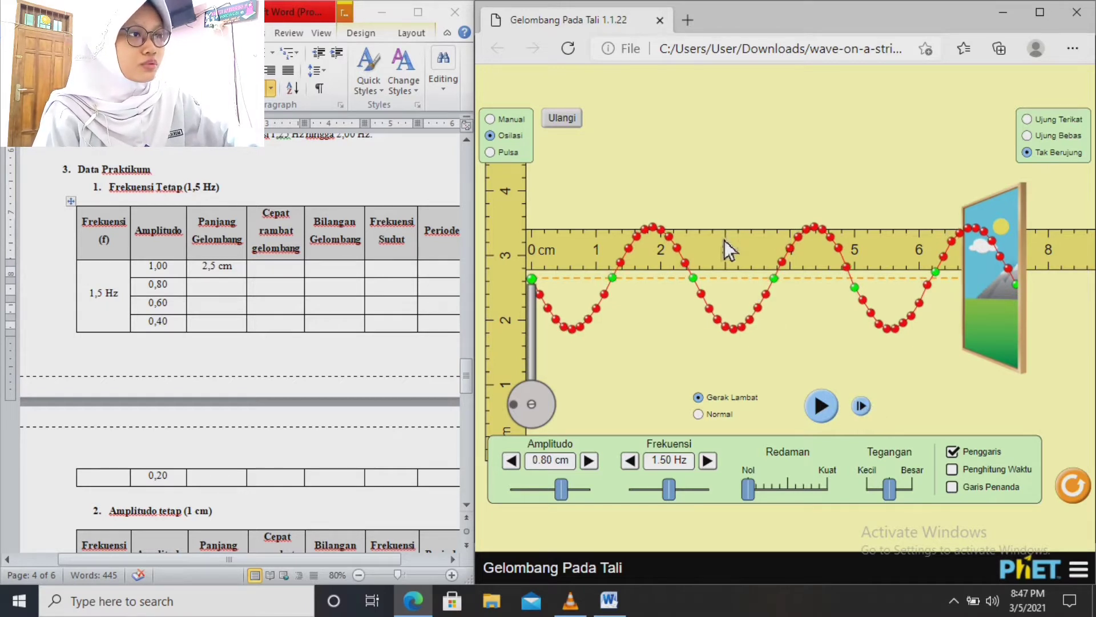
Lower the horizontal ruler to the equilibrium line and enter 2,5 cm as Panjang Gelombang for amplitude 0,80
left_click_drag(724, 240, 726, 246)
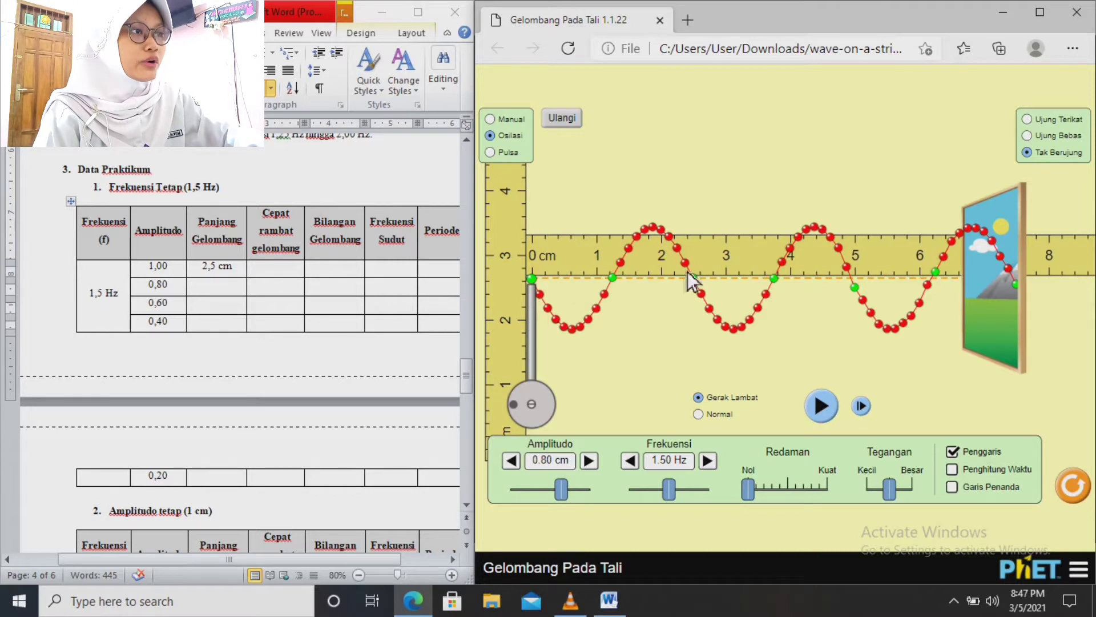
left_click(240, 285)
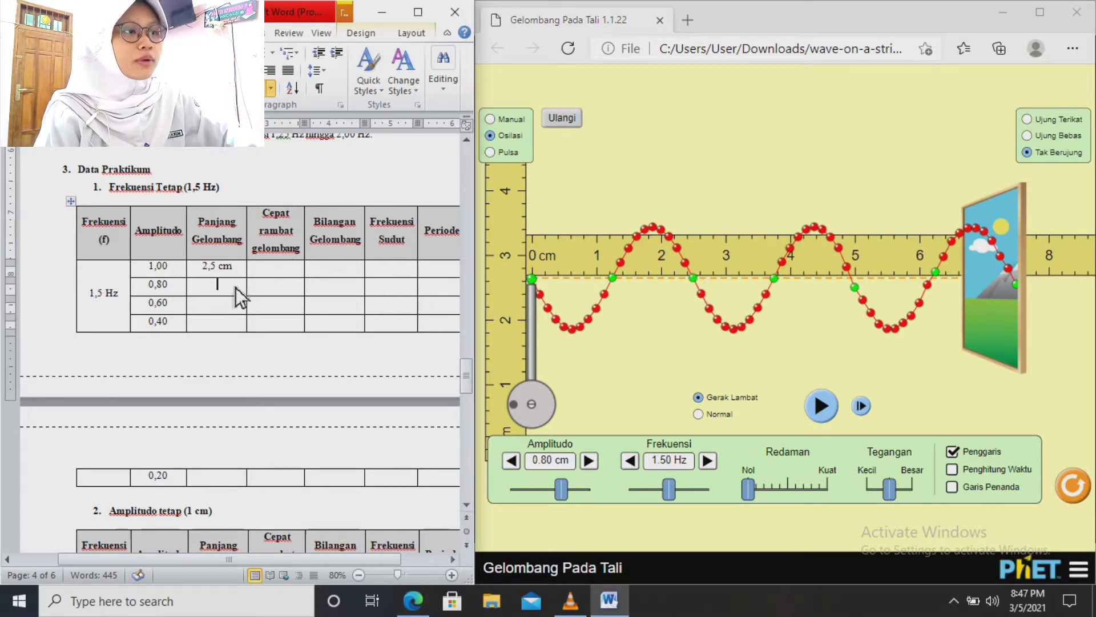
type("2,5")
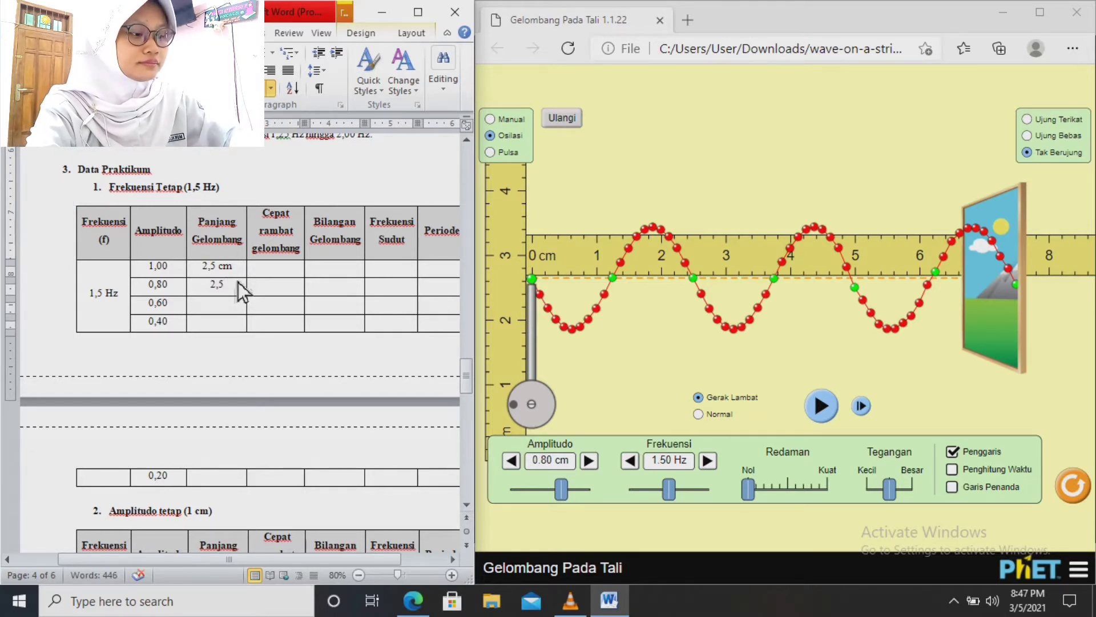
type(" cm")
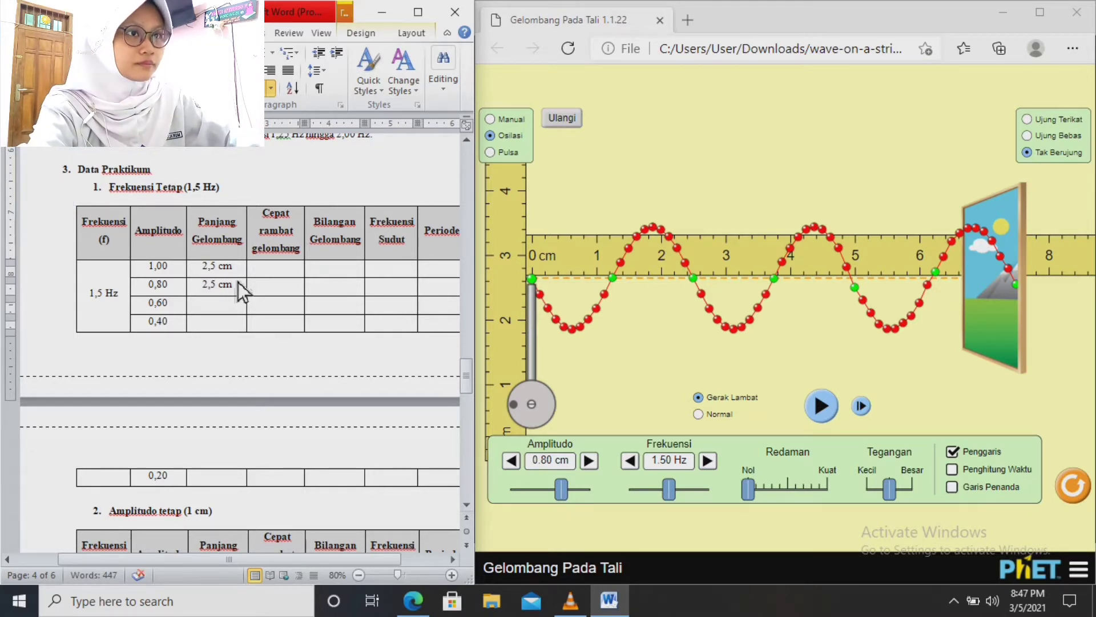
Set the oscillator's amplitude to 0.60 cm and reset the string to flat for the 0,60 measurement
left_click(209, 310)
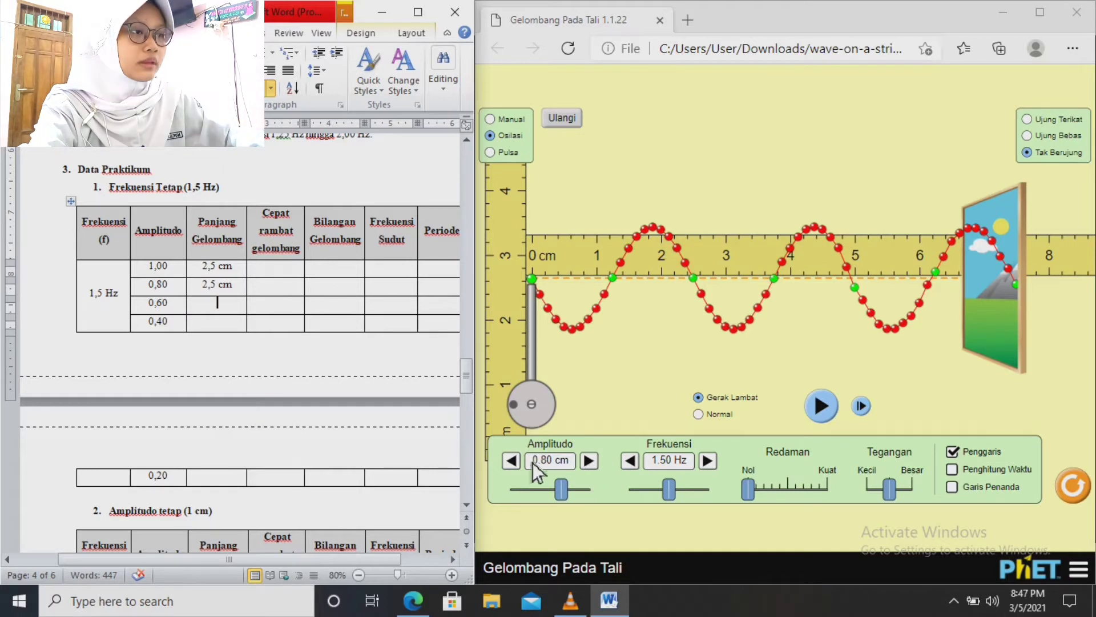
mouse_move(561, 490)
left_mouse_down()
mouse_move(530, 495)
mouse_move(546, 494)
left_mouse_up()
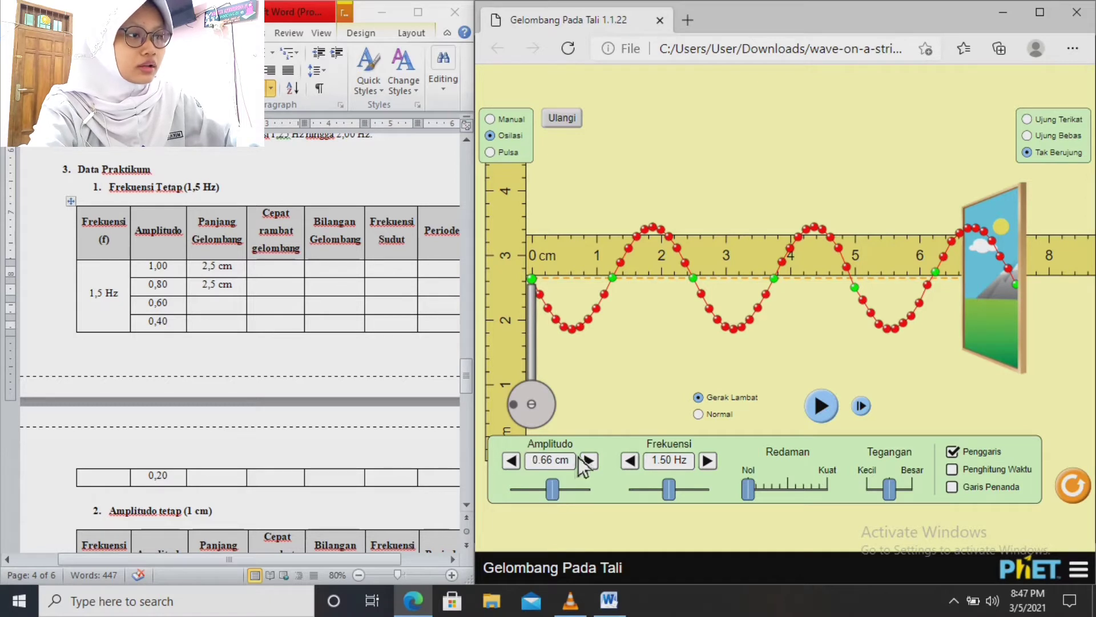
left_click(510, 461)
left_click(510, 460)
left_click(509, 459)
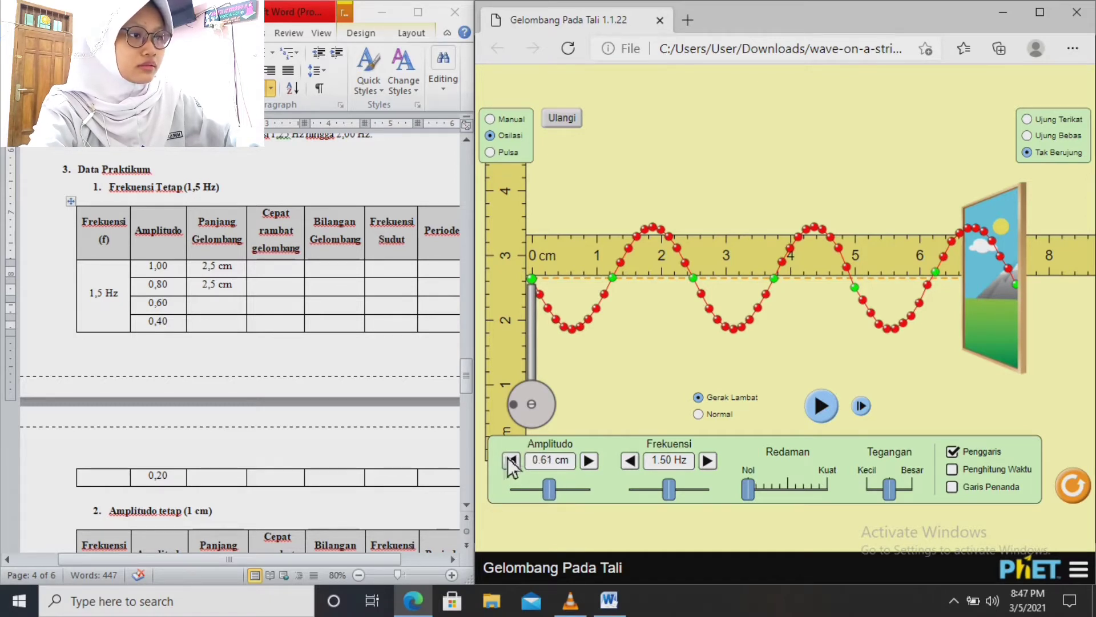
left_click(510, 459)
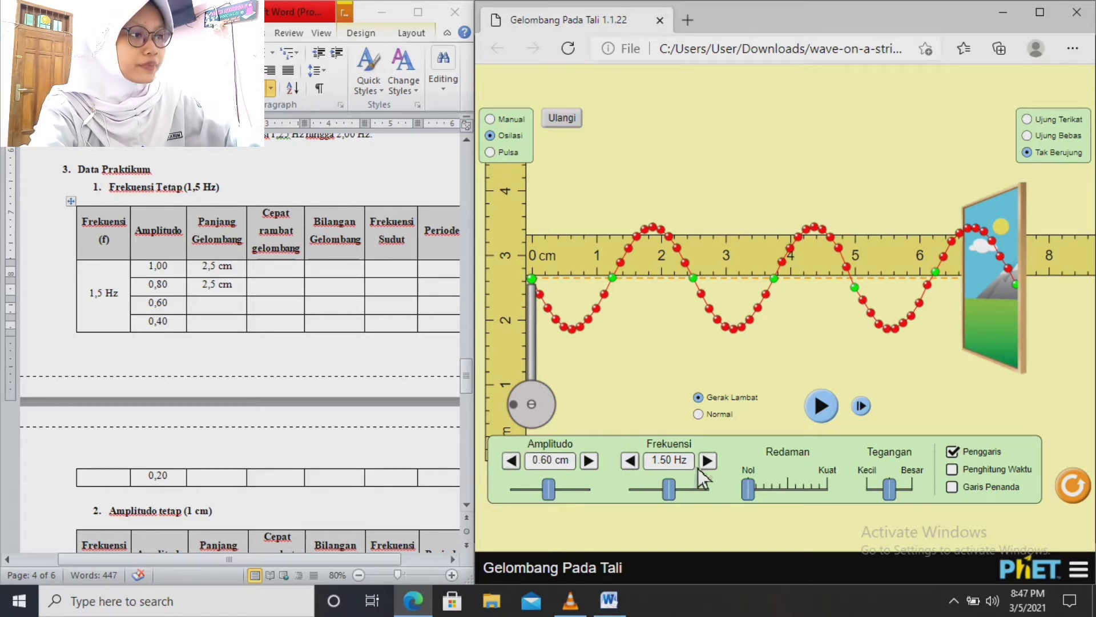
left_click(569, 123)
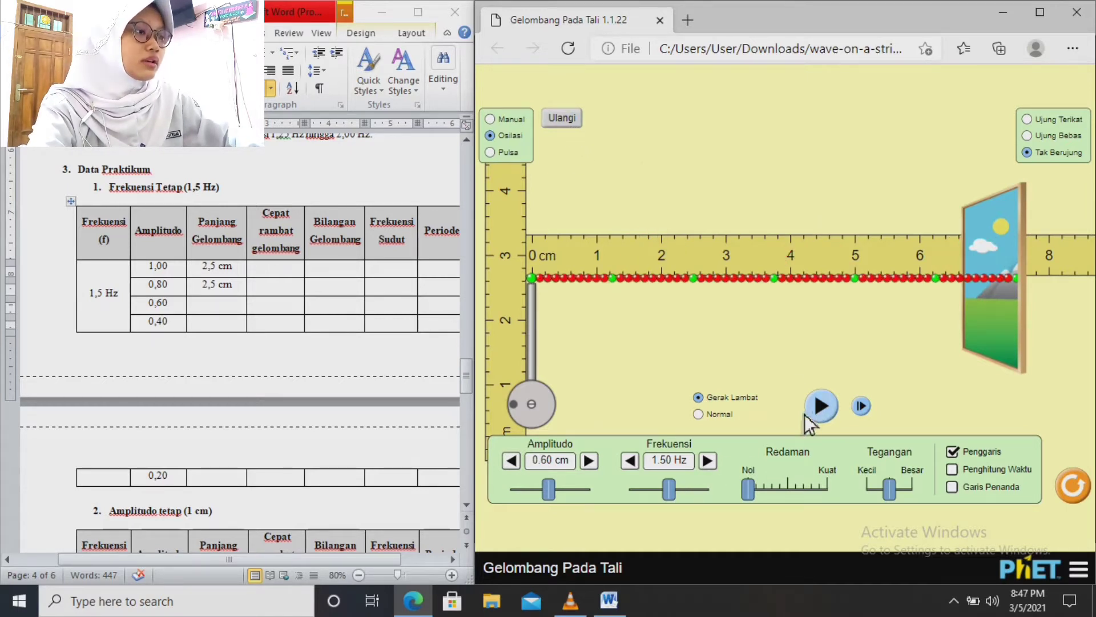
Run the wave at Normal speed and pause it when the string's starting point is at the equilibrium line
left_click(719, 419)
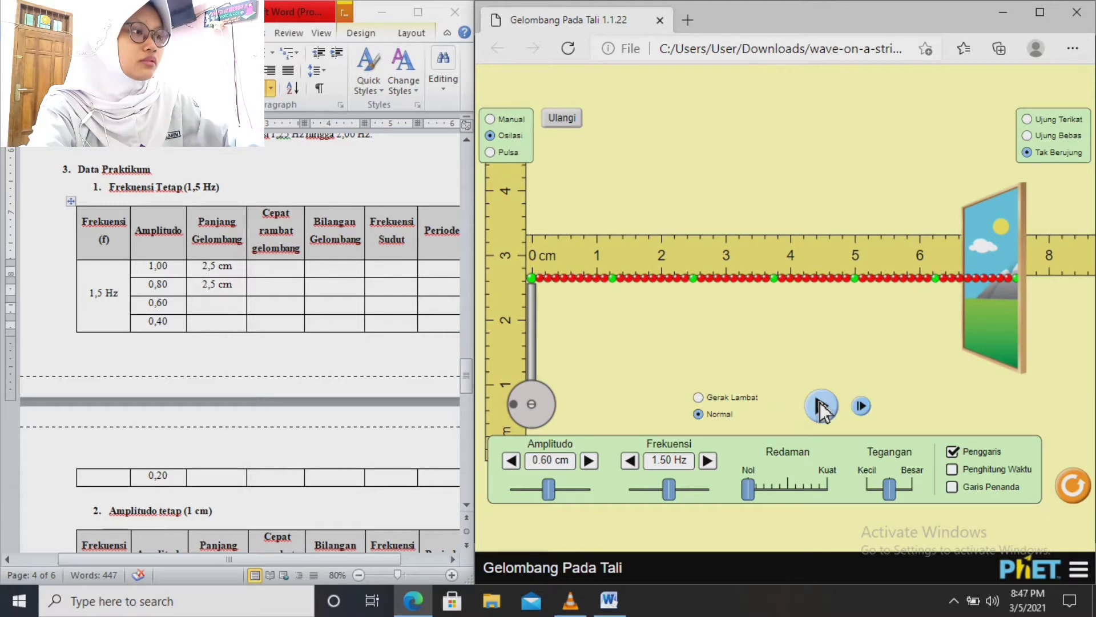
left_click(822, 405)
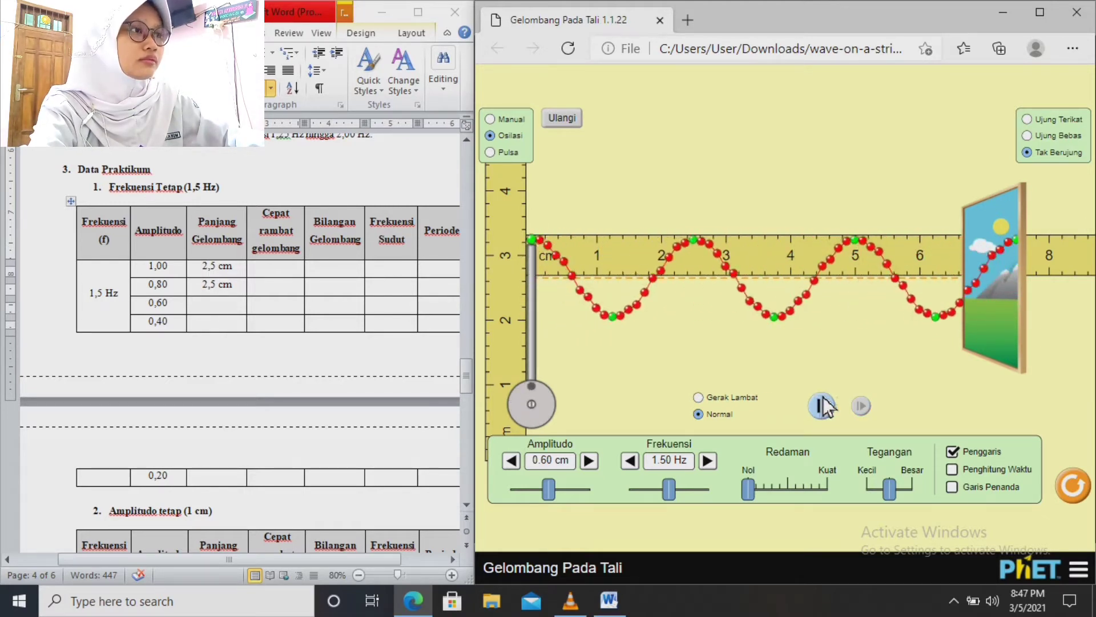
left_click(822, 405)
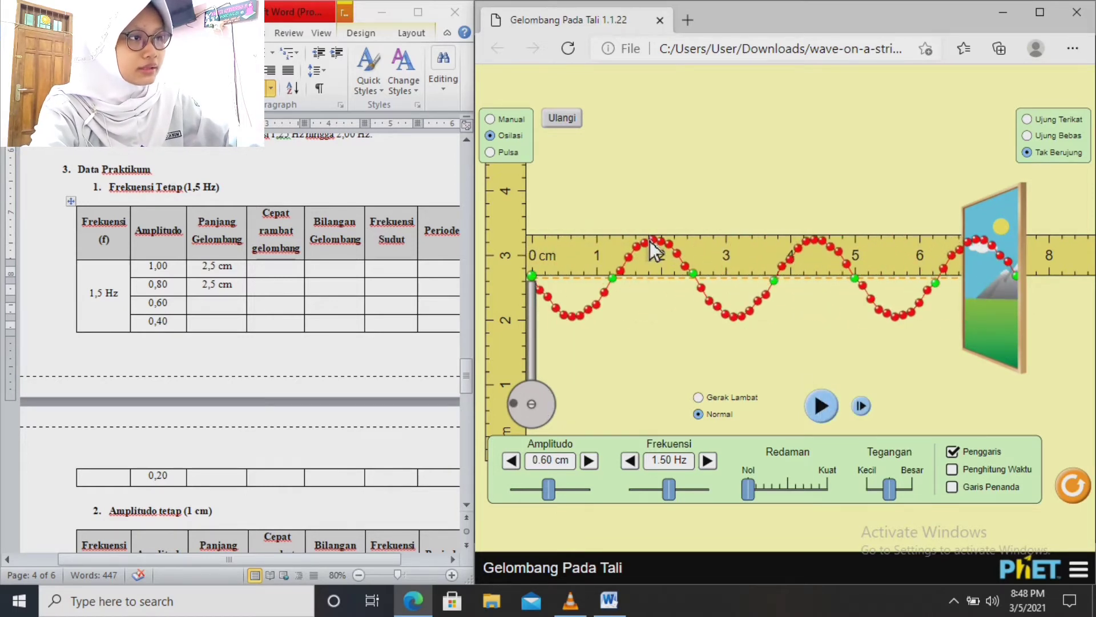
Nudge the horizontal ruler slightly up to measure one wave, and enter 2,5 cm as Panjang Gelombang for amplitude 0,60
left_click_drag(651, 240, 649, 238)
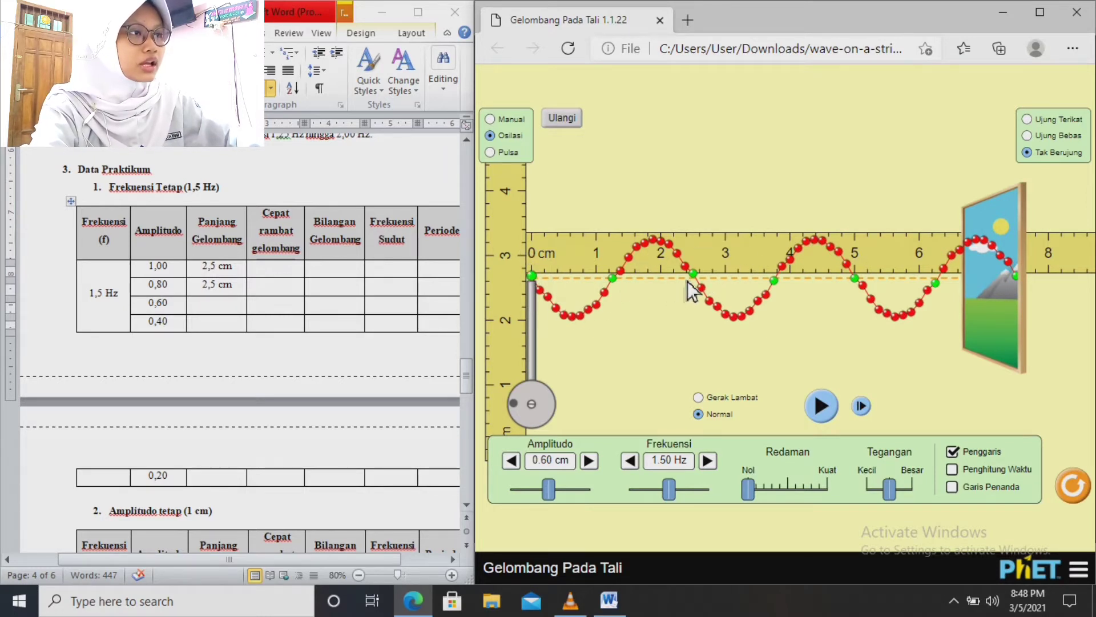
left_click(214, 301)
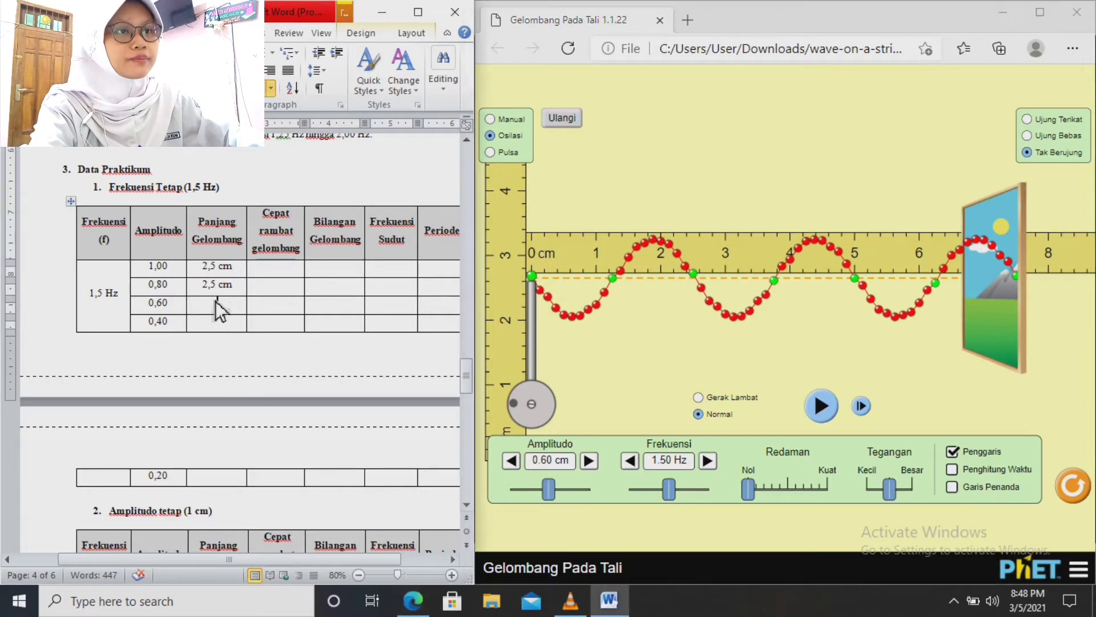
type("2,")
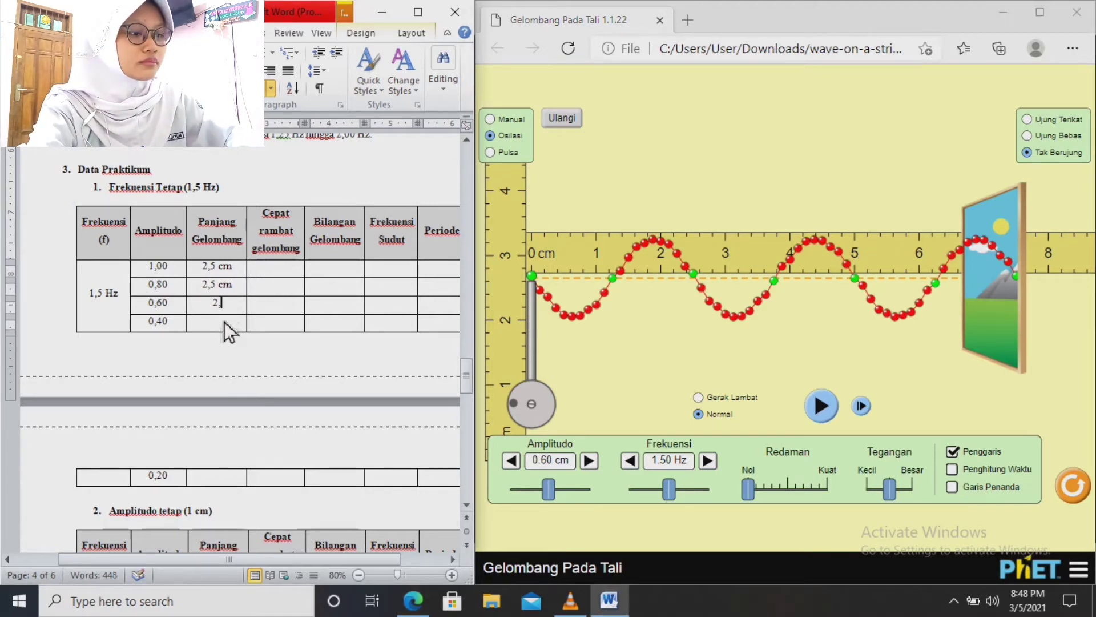
type("5 cm")
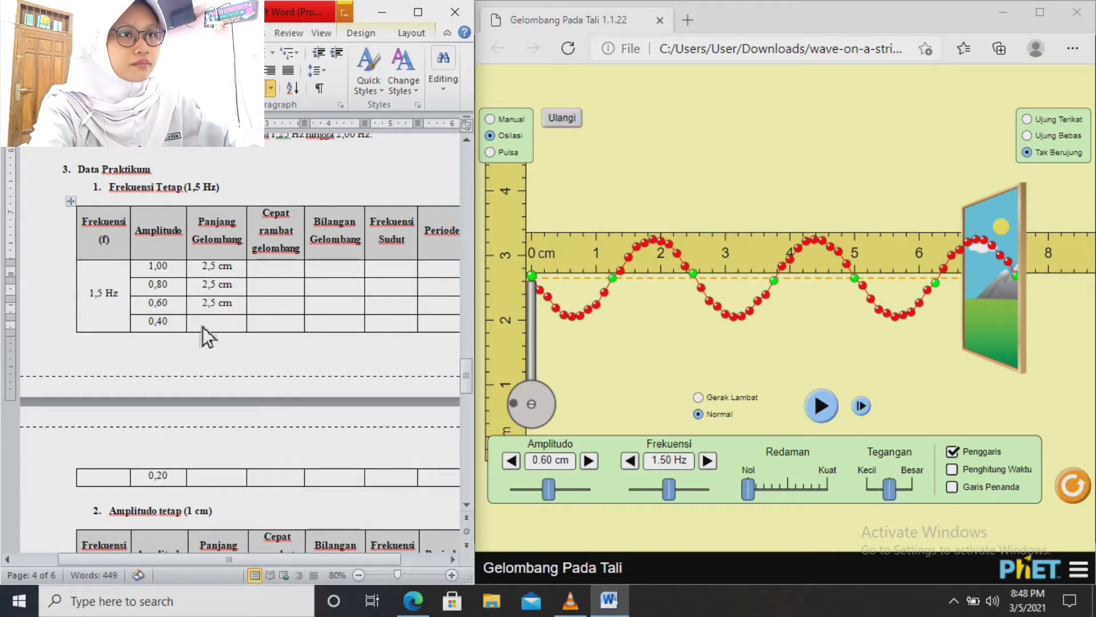
Set the oscillator's amplitude to 0.40 cm and reset the string to flat for the 0,40 measurement
left_click(203, 326)
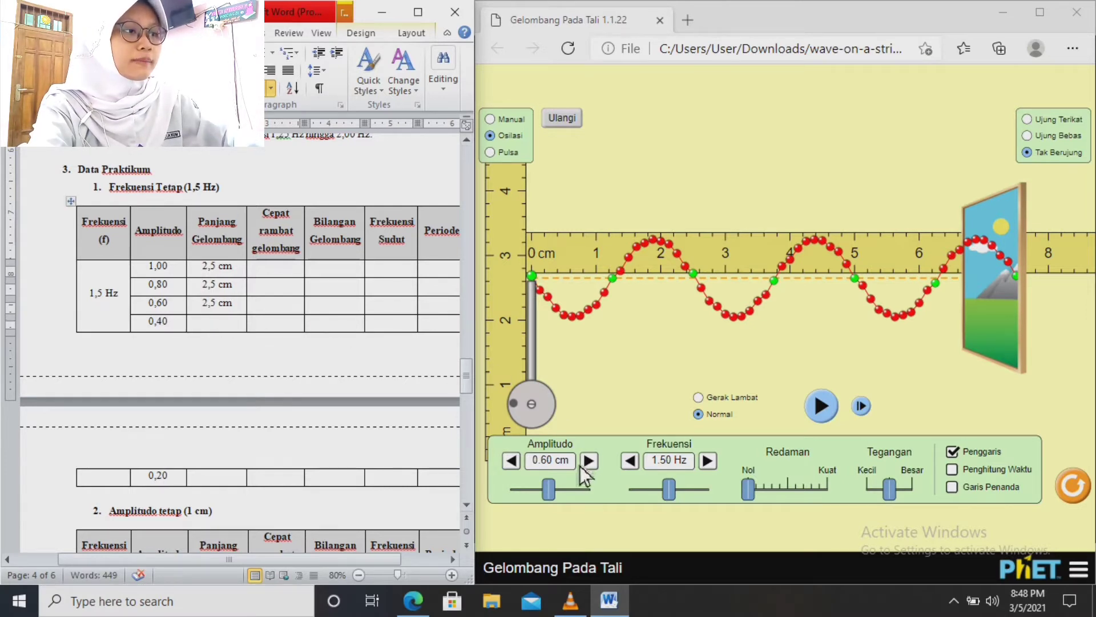
left_click_drag(552, 487, 540, 490)
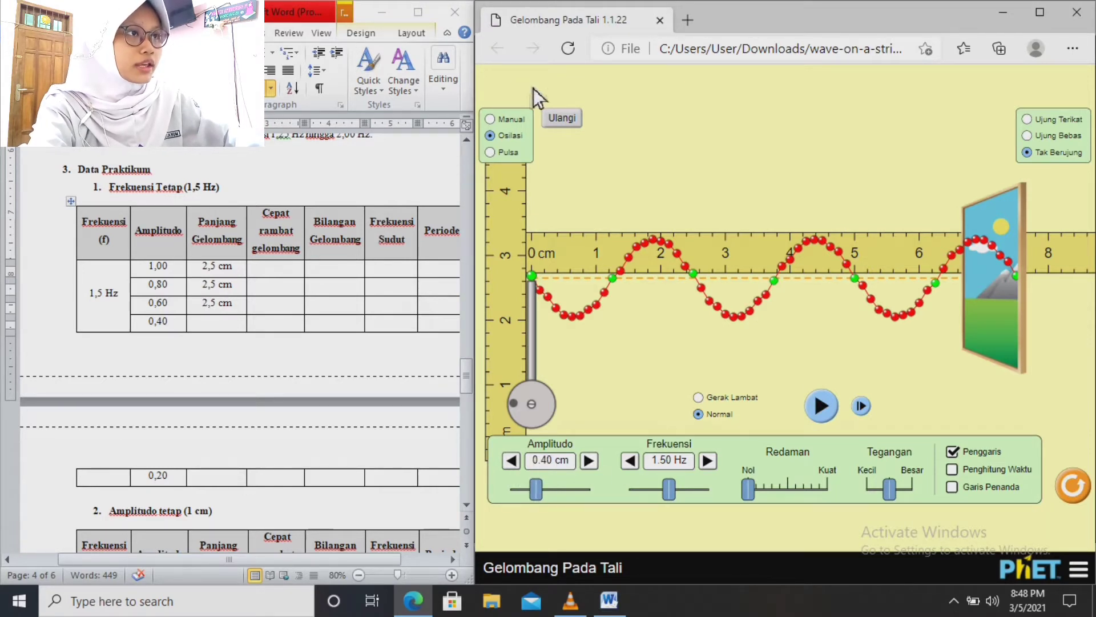
left_click(571, 119)
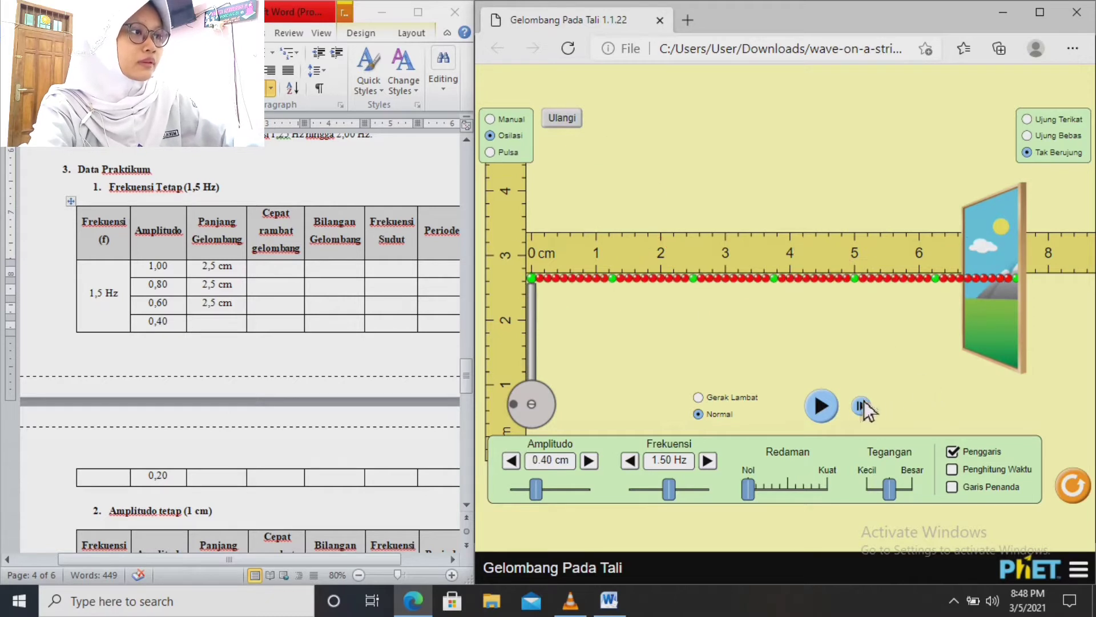
Run the 0.40 cm wave, switch to Gerak Lambat, pause it and advance one frame so the starting point sits on the equilibrium line
left_click(829, 409)
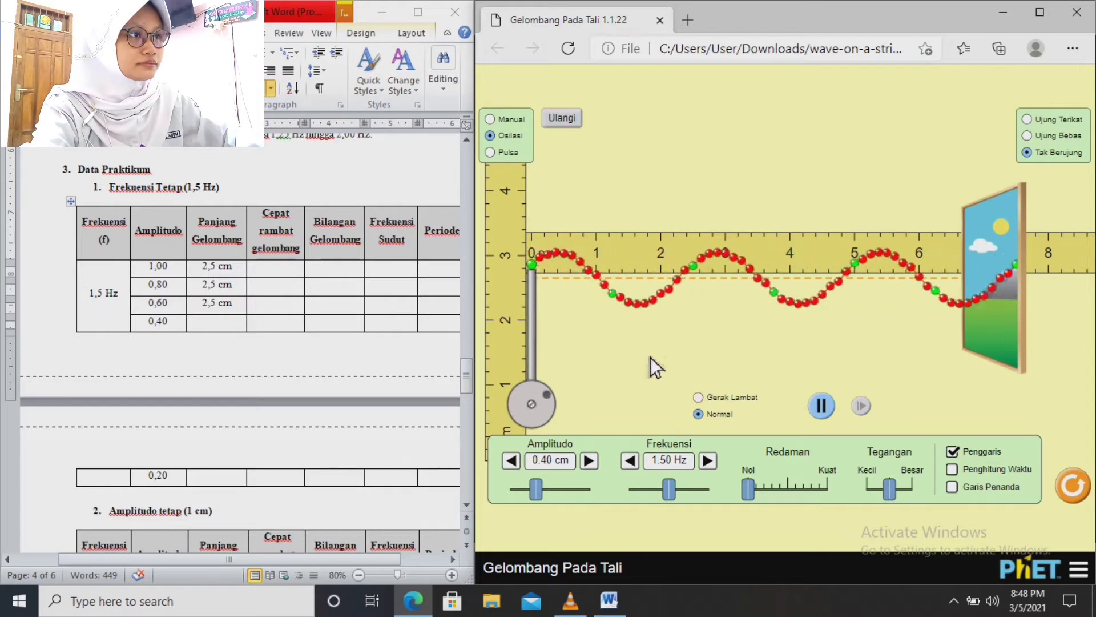
left_click(707, 394)
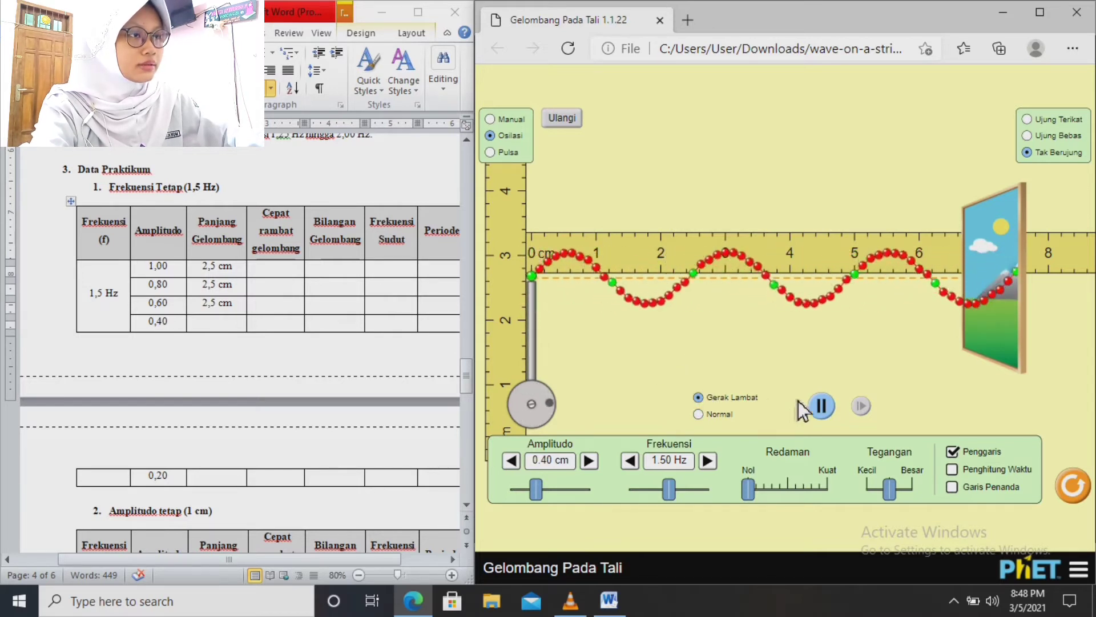
left_click(821, 405)
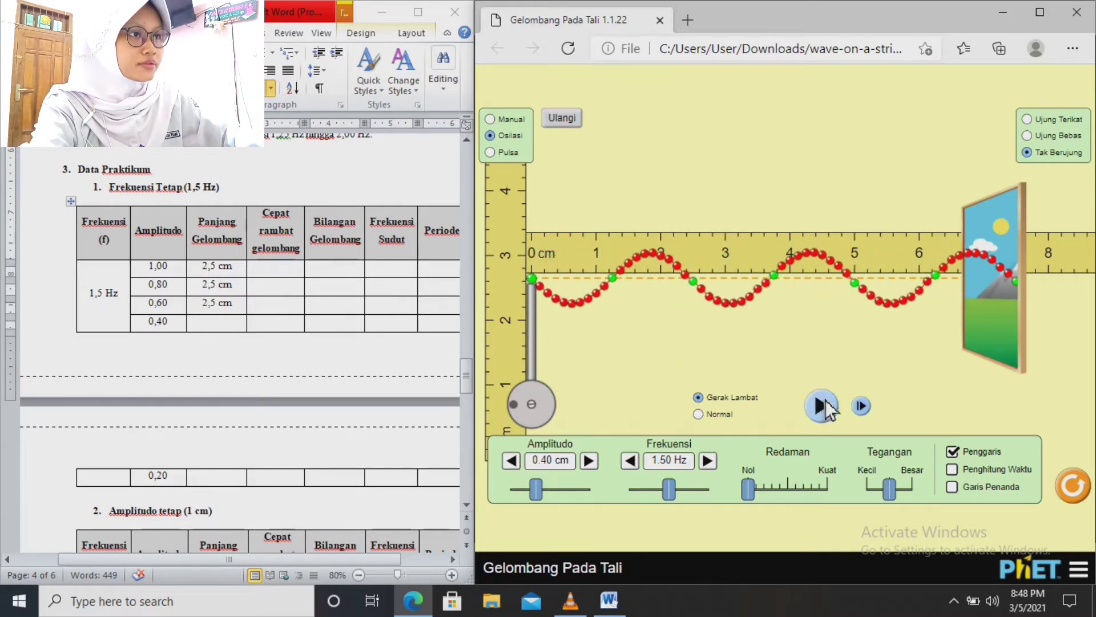
left_click(863, 404)
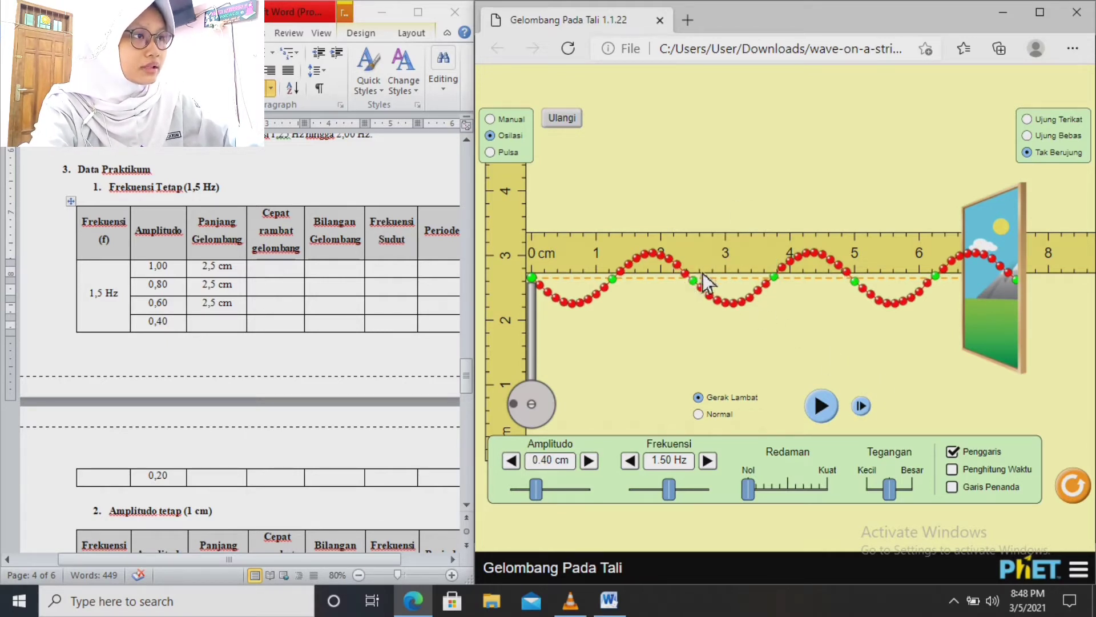
Lower the horizontal ruler's upper edge to the equilibrium line and enter 2,5 cm as Panjang Gelombang for amplitude 0,40
left_click_drag(714, 257, 718, 301)
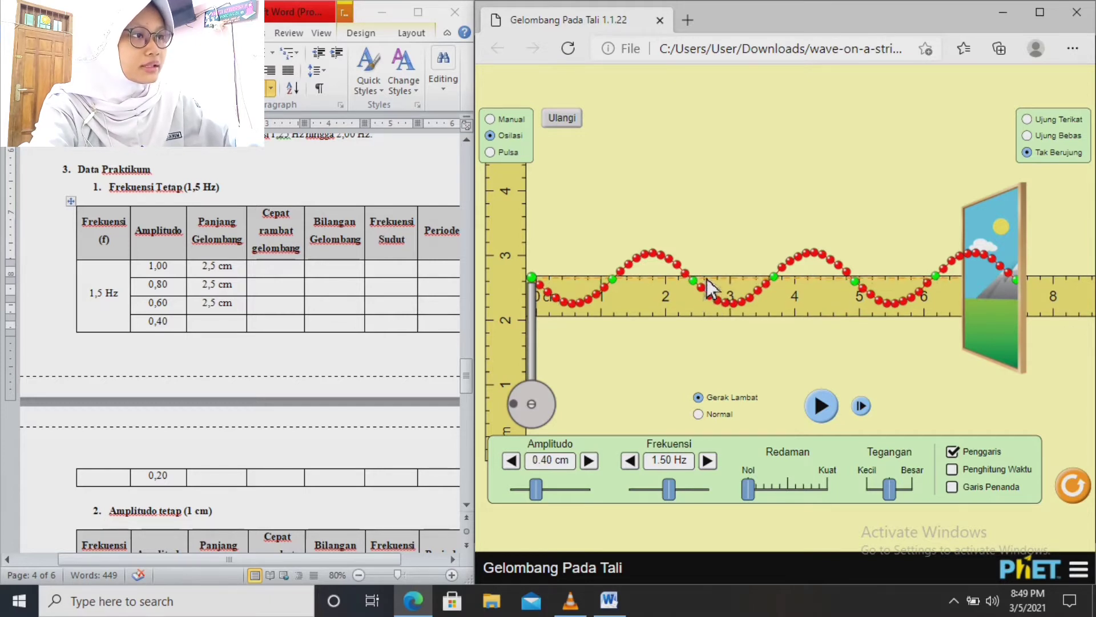
left_click(235, 323)
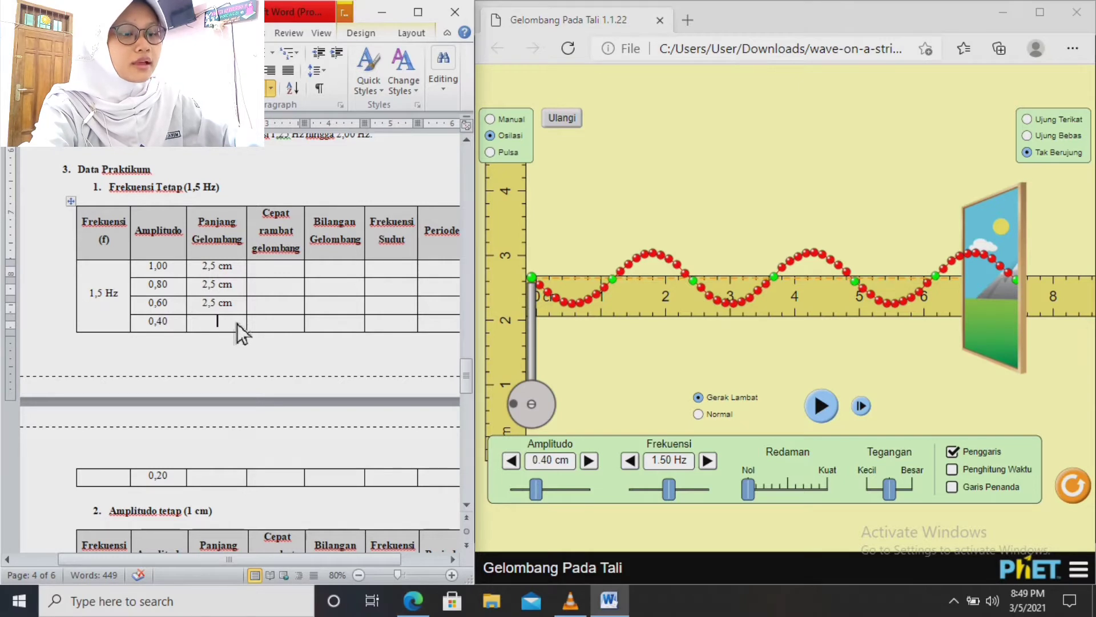
type("2,5")
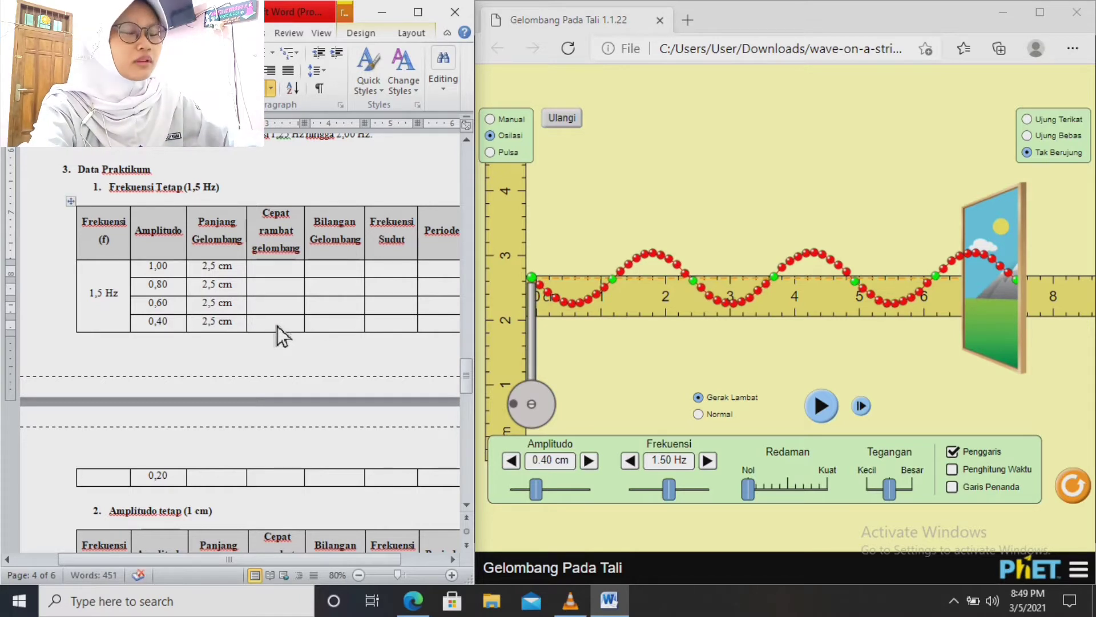
Reset the string to flat and set the oscillator's amplitude to 0.20 cm for the table's 0,20 row
scroll(236, 319, "down", 2)
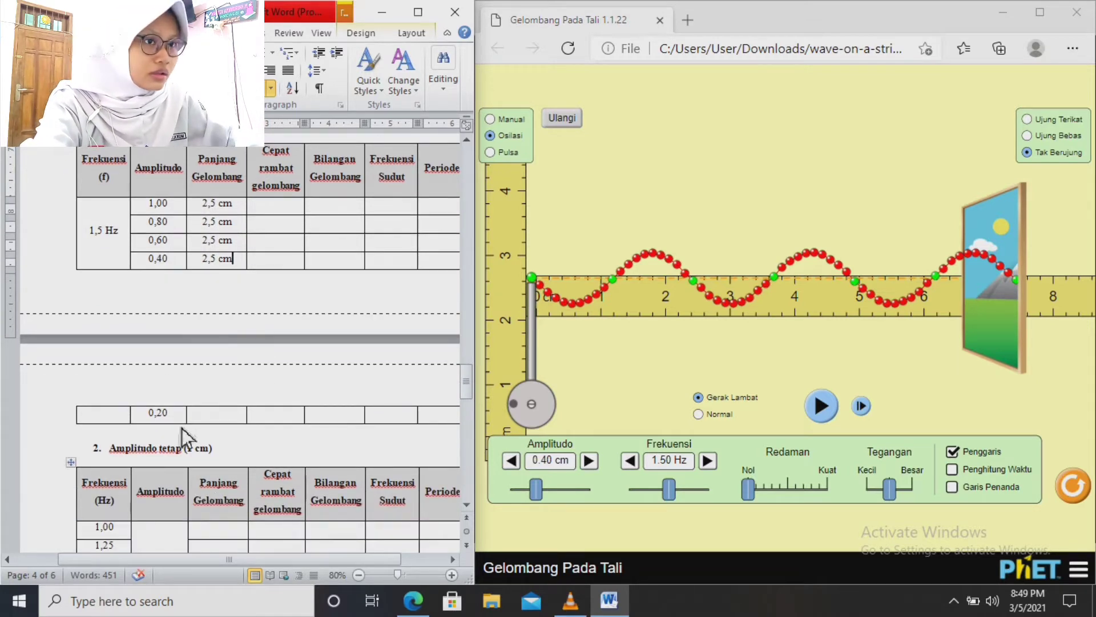
left_click(214, 421)
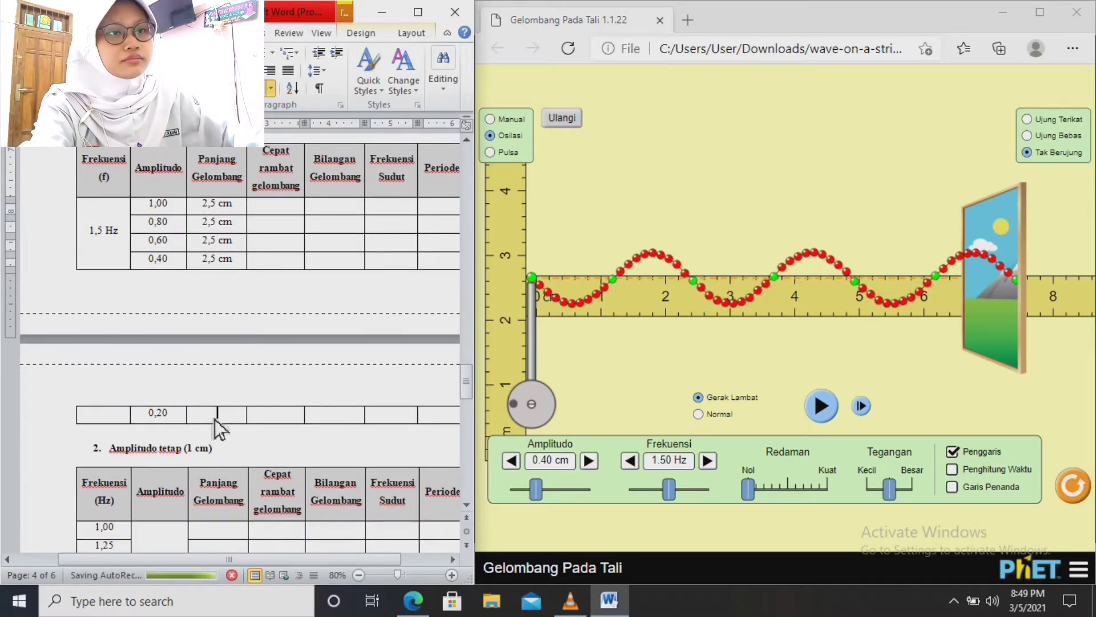
scroll(219, 433, "down", 1)
scroll(220, 421, "up", 1)
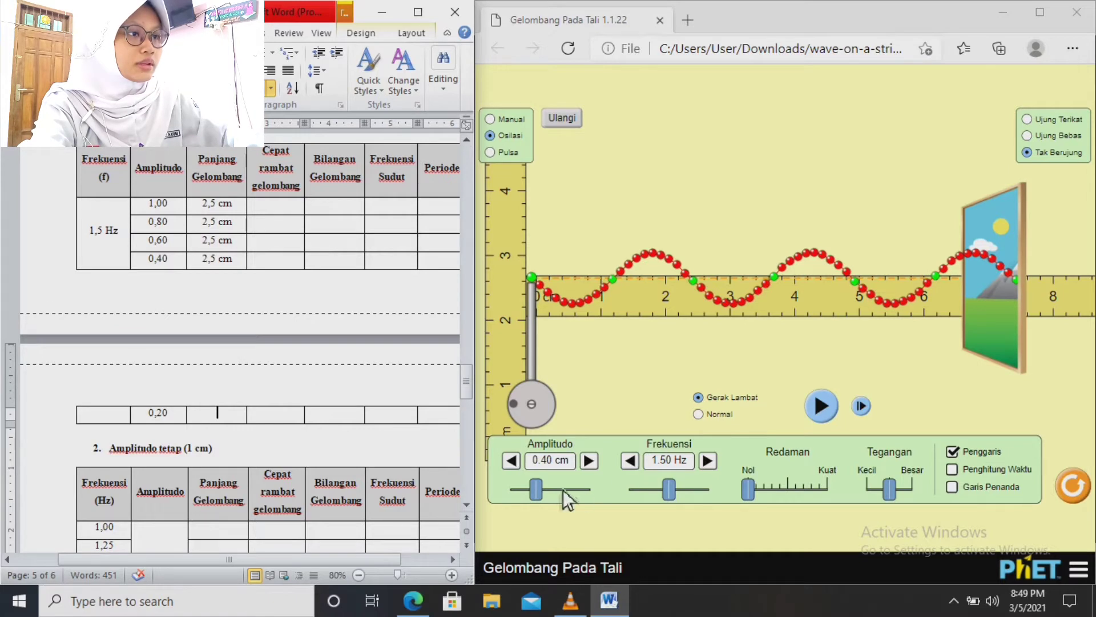
left_click(561, 118)
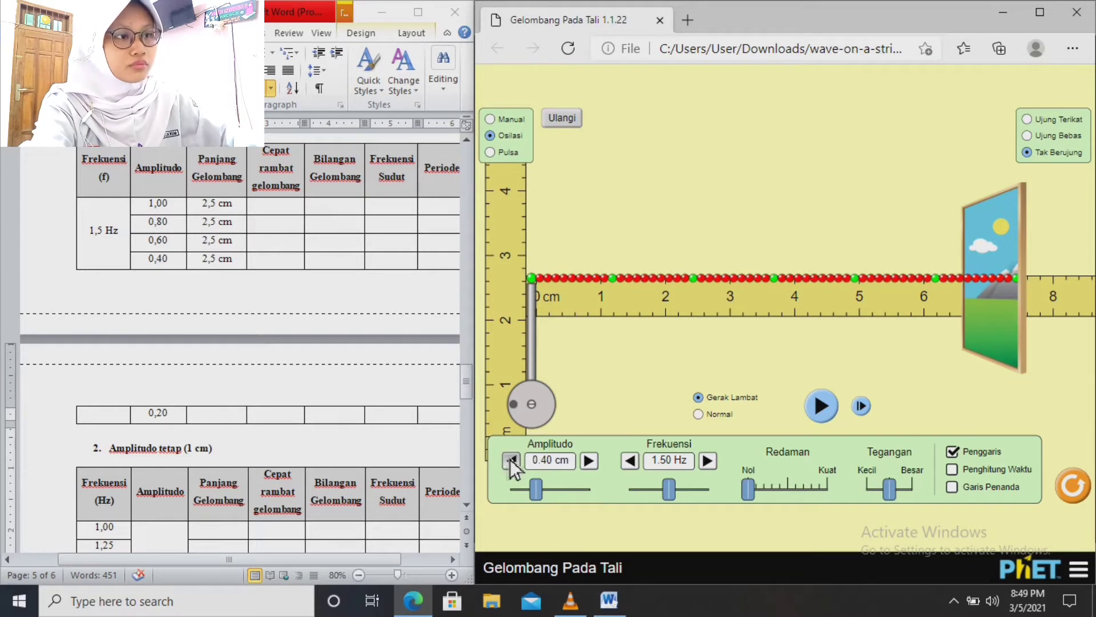
left_click_drag(510, 460, 508, 459)
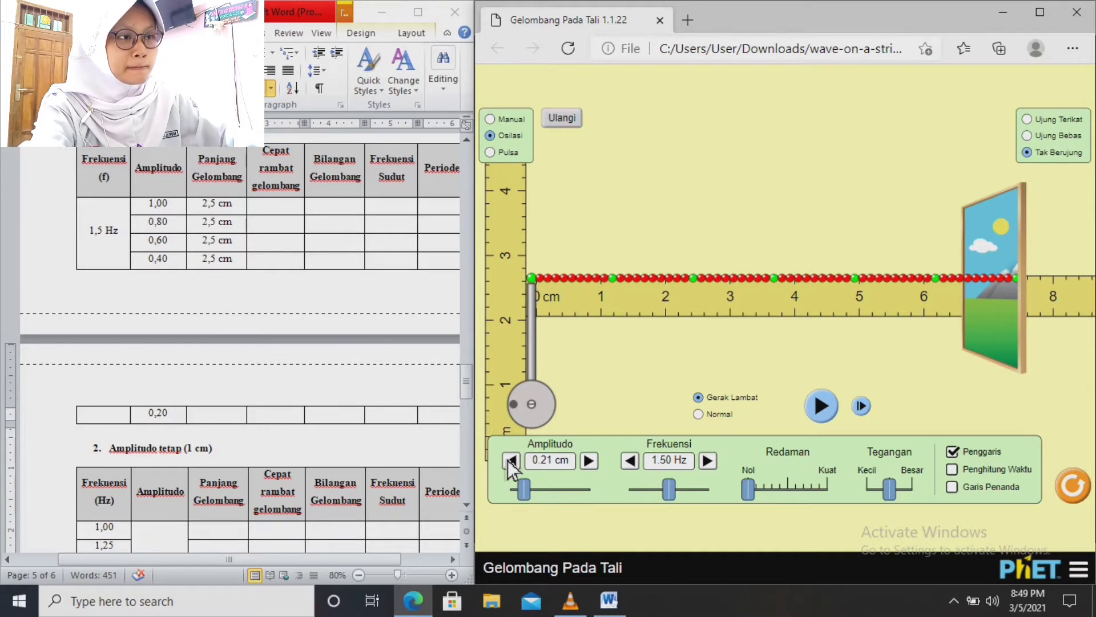
left_click(508, 460)
left_click(510, 459)
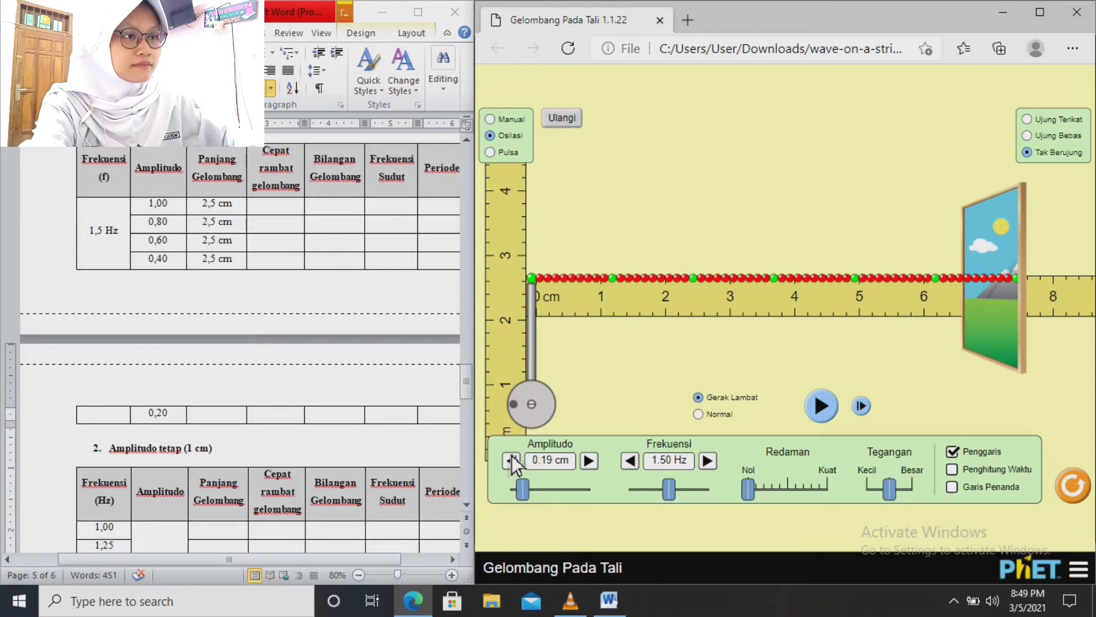
left_click(588, 461)
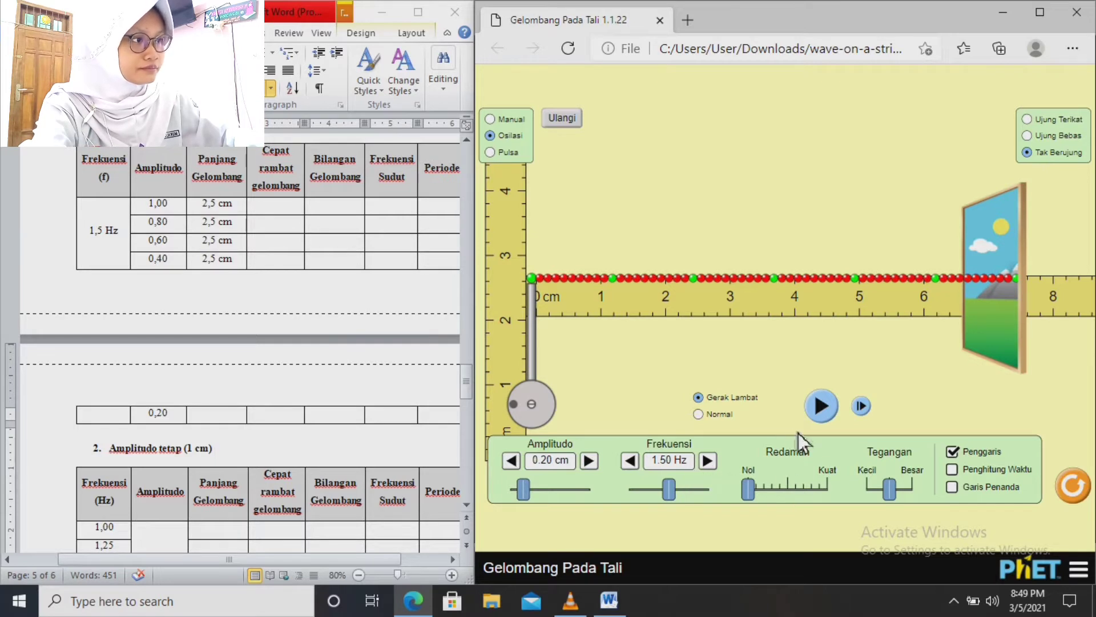
Run the 0.20 cm wave at Normal speed, switch to Gerak Lambat, pause it and advance frame by frame towards the equilibrium line
left_click(720, 417)
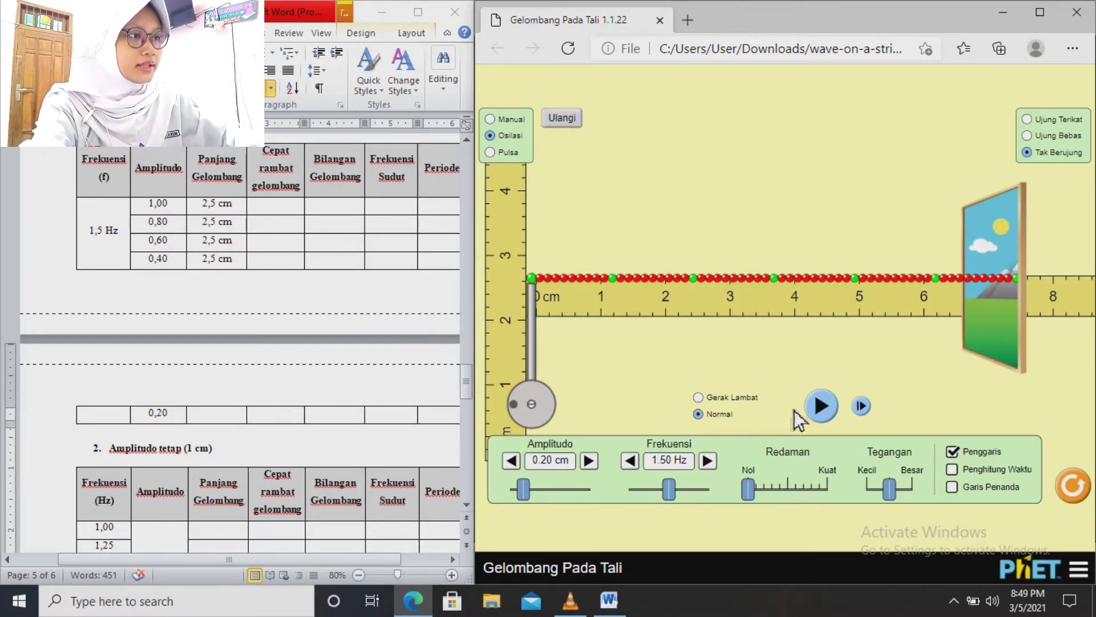
left_click(819, 408)
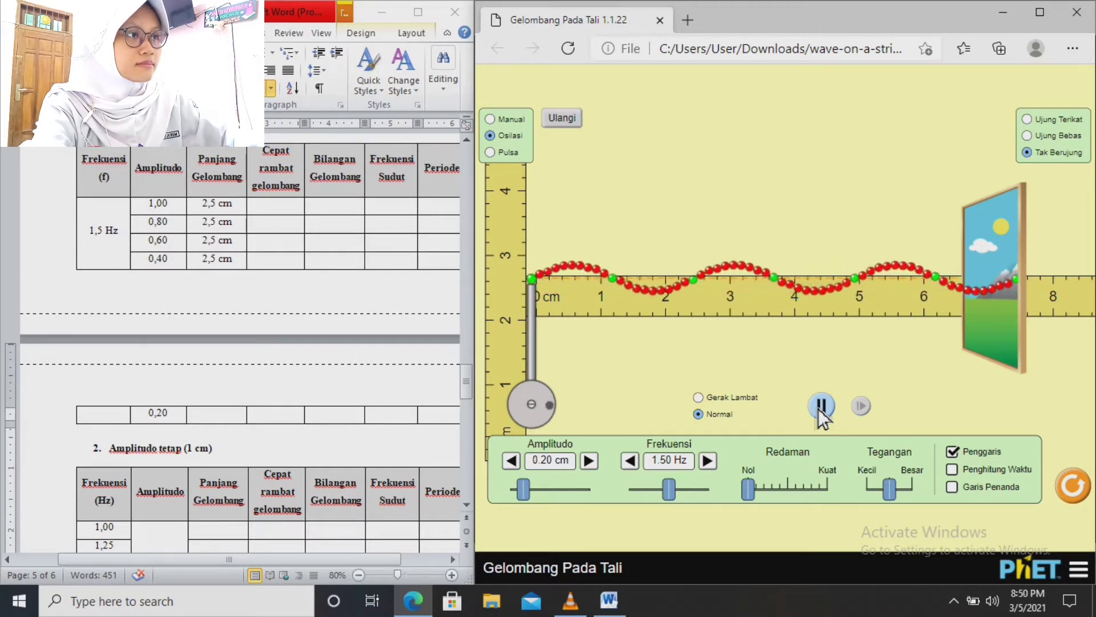
left_click(751, 398)
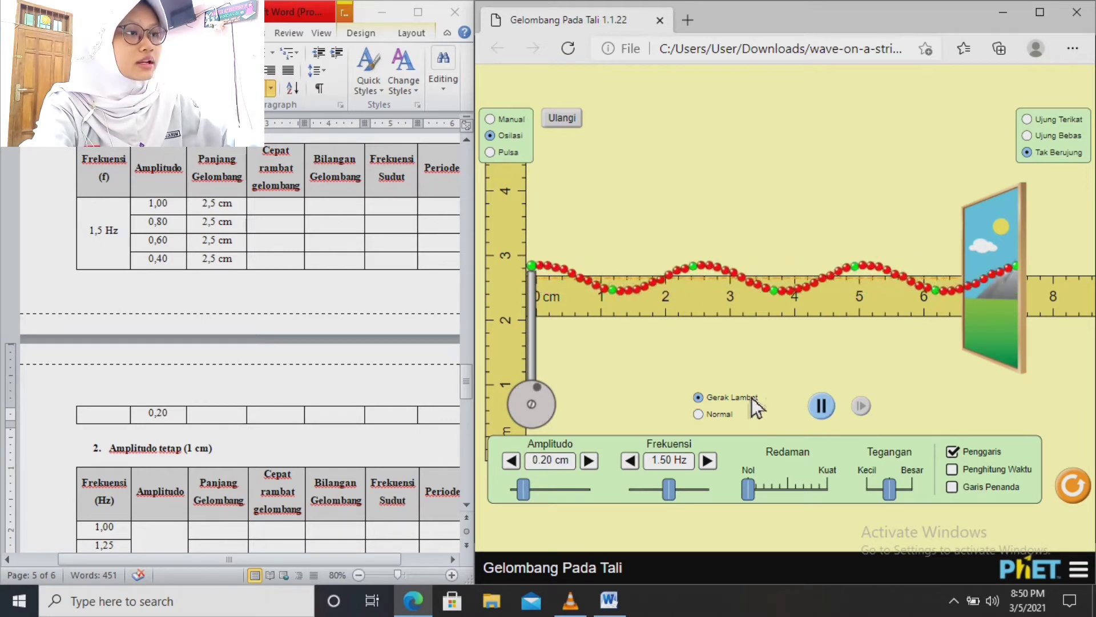
left_click(820, 409)
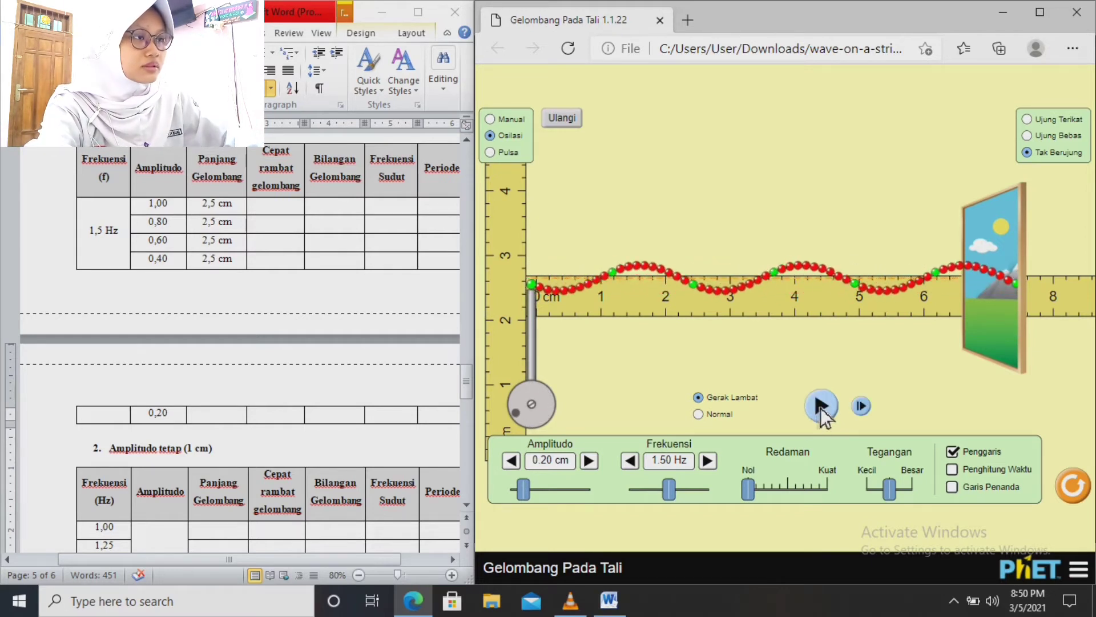
left_click(860, 406)
left_click(861, 404)
left_click(860, 405)
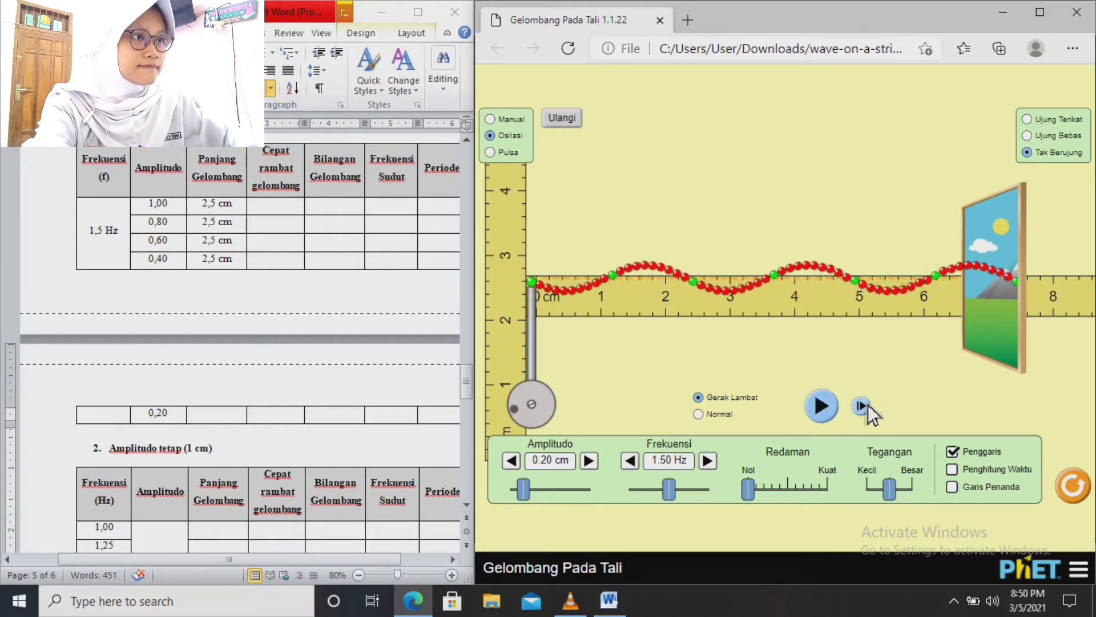
left_click(860, 405)
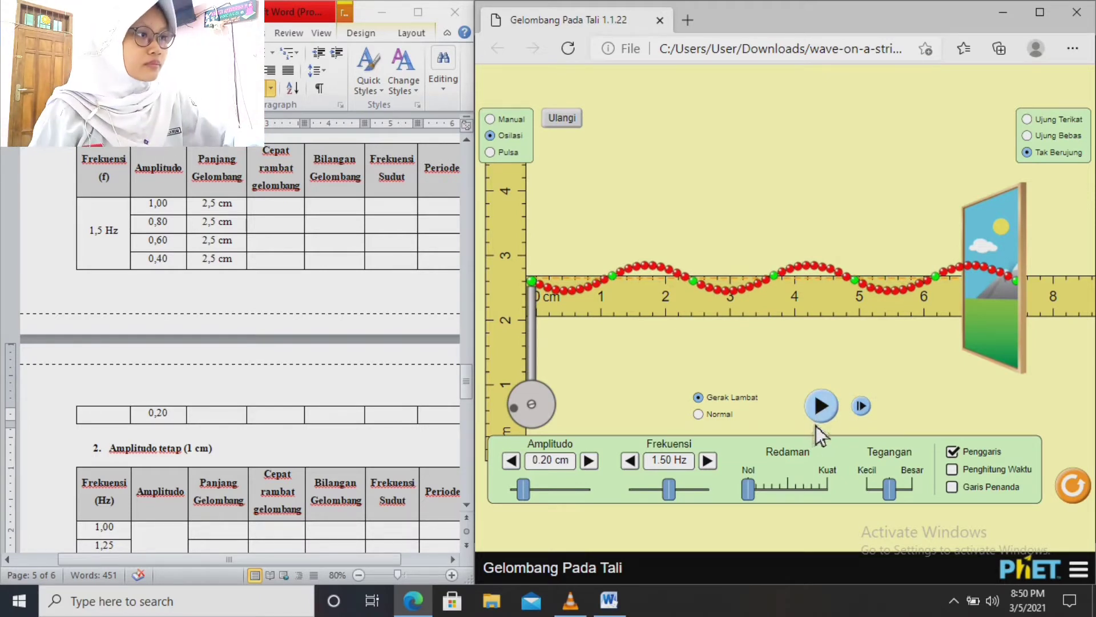
Advance the 0.20 cm wave to the equilibrium line, raise the horizontal ruler above that line and enter 2,5 cm as Panjang Gelombang for amplitude 0,20
left_click(863, 410)
left_click(864, 410)
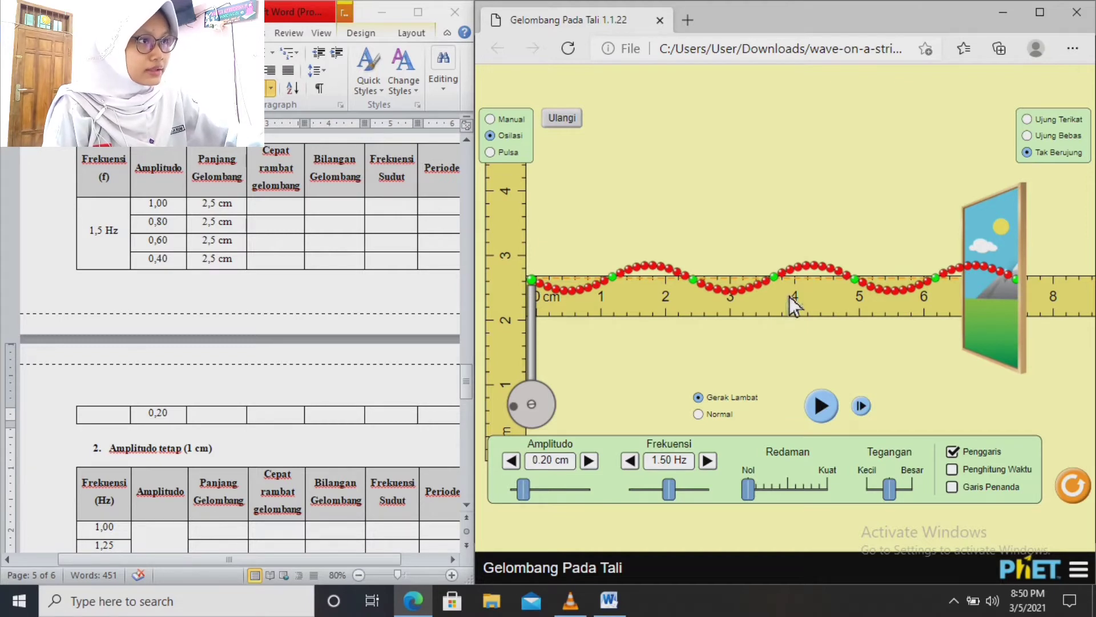
left_click_drag(789, 296, 786, 254)
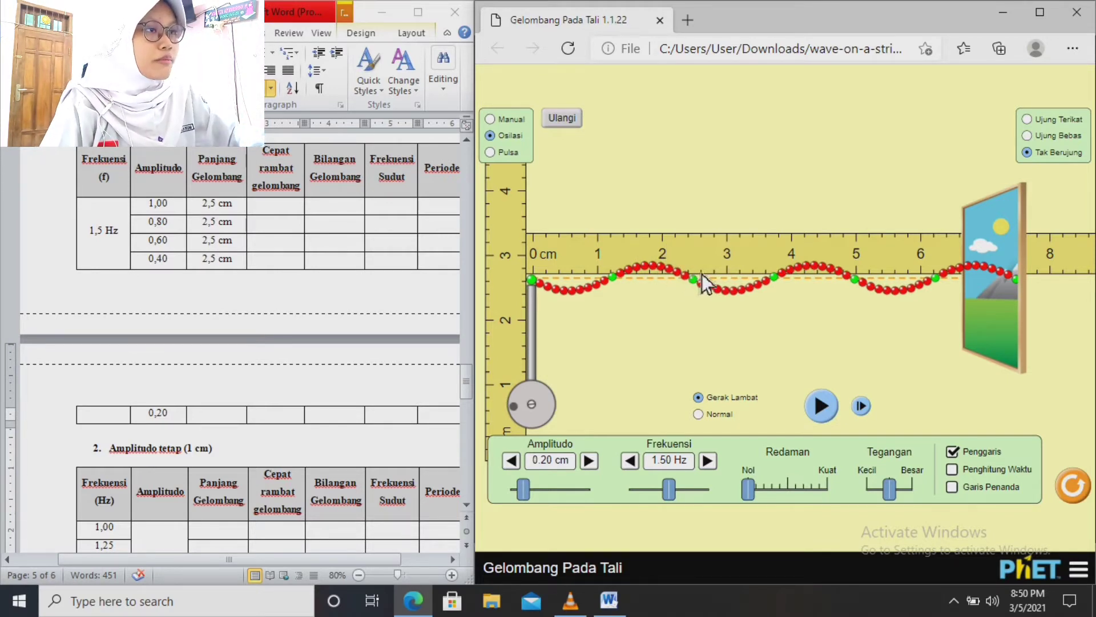
left_click(244, 421)
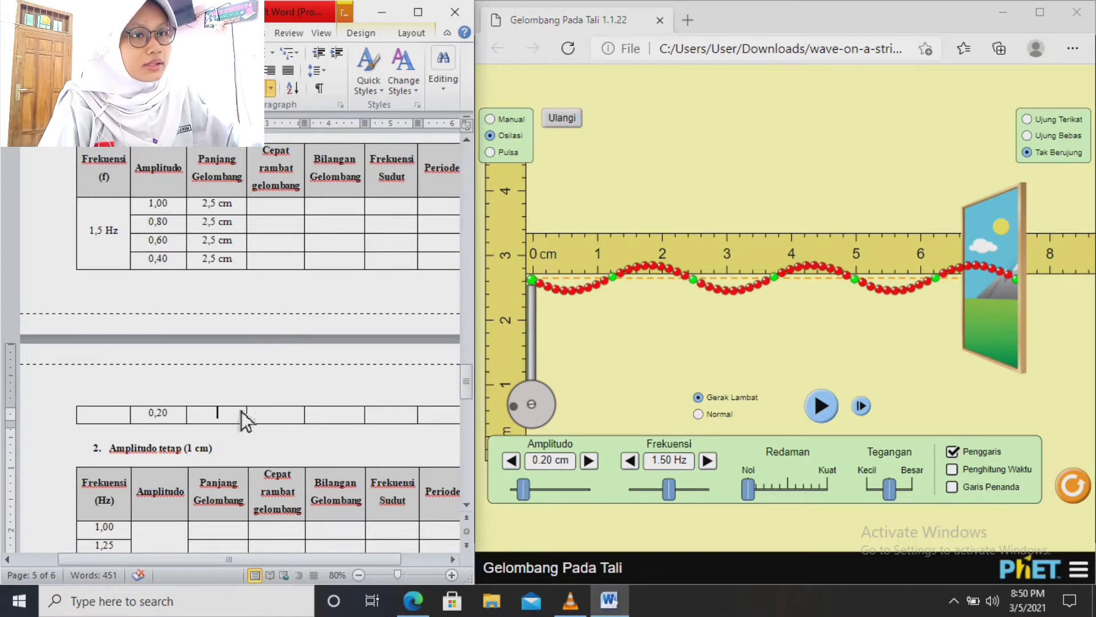
type("2,")
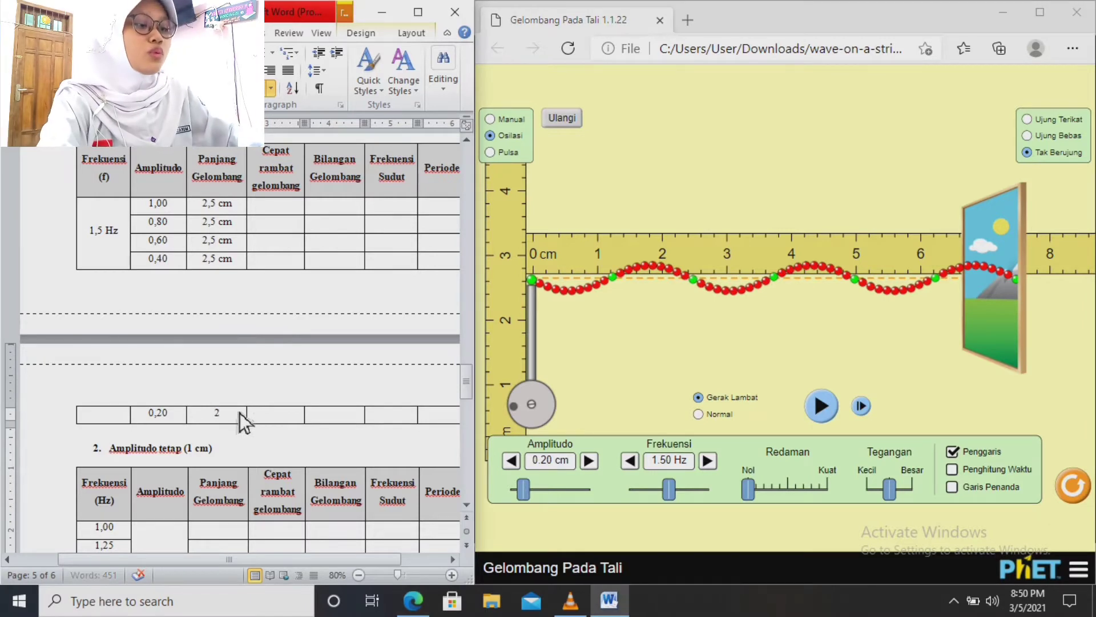
type("5 cm")
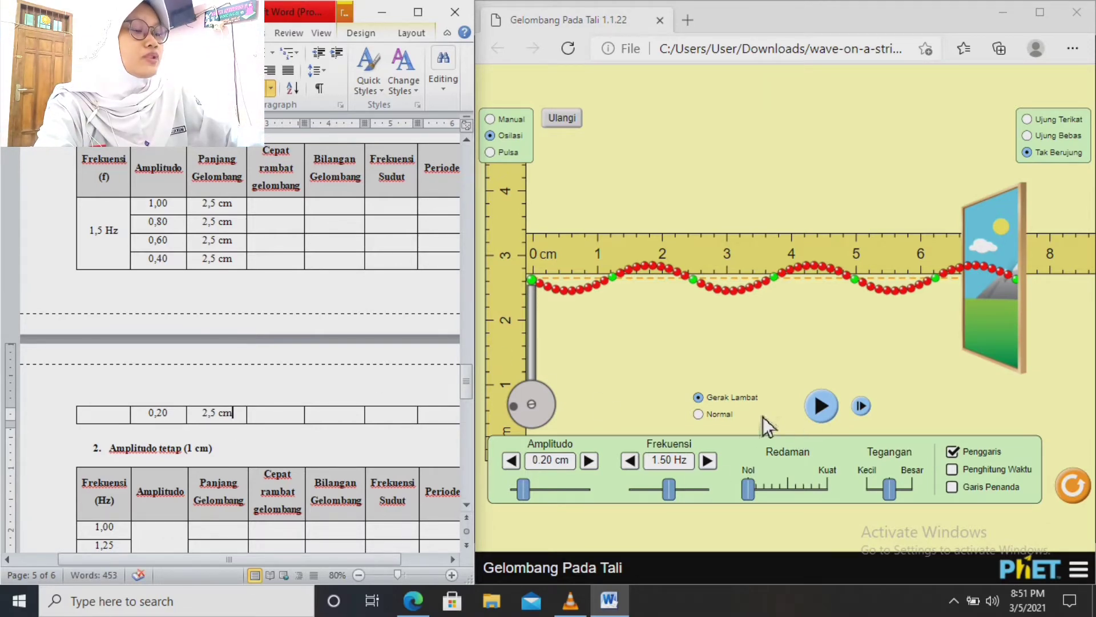
Run the wave in slow motion, pause it and set the oscillator's amplitude to 1.00 cm
left_click(827, 411)
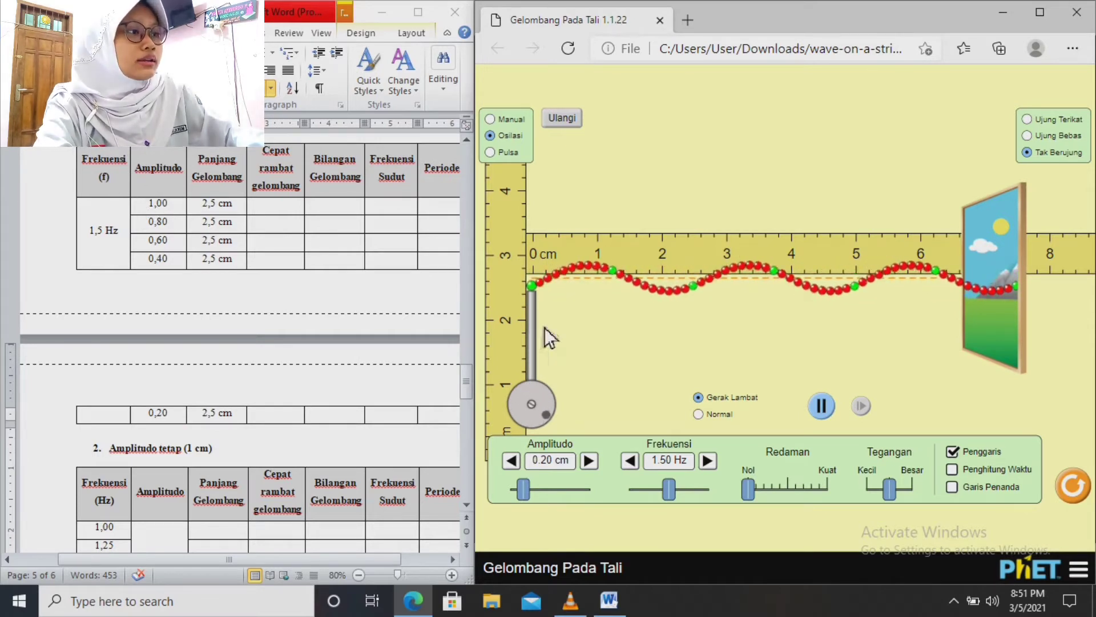
left_click(823, 405)
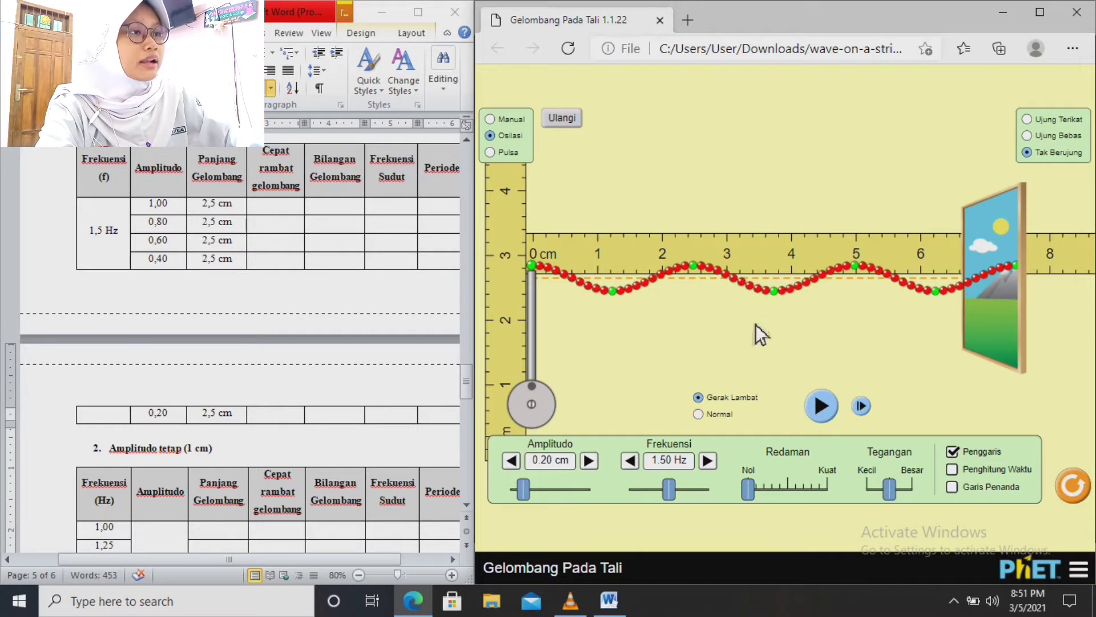
left_click_drag(524, 490, 578, 495)
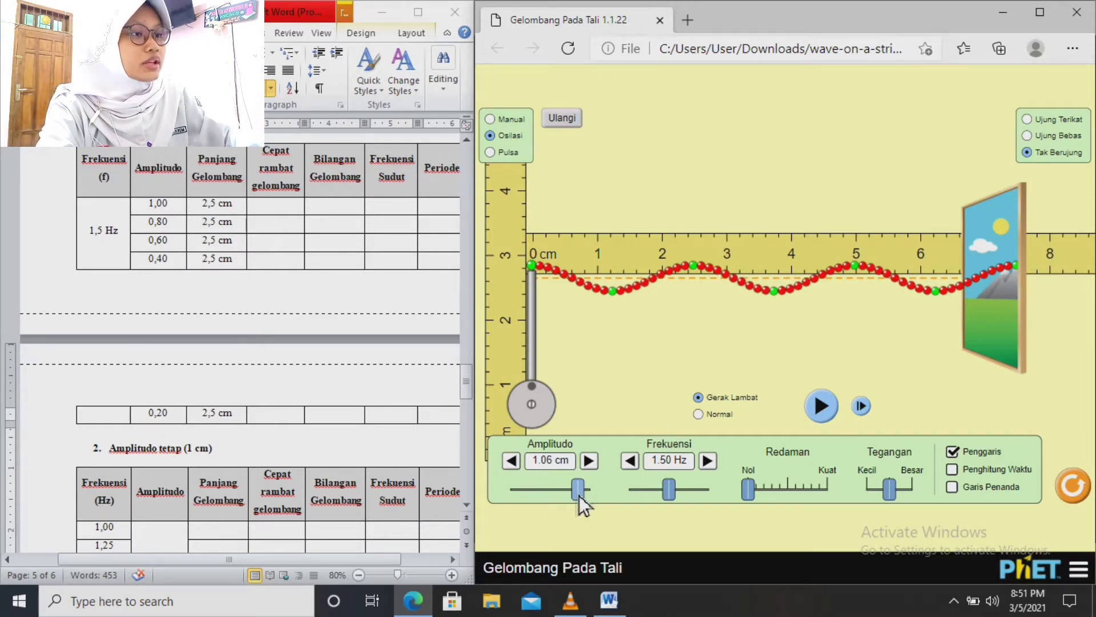
left_click(590, 459)
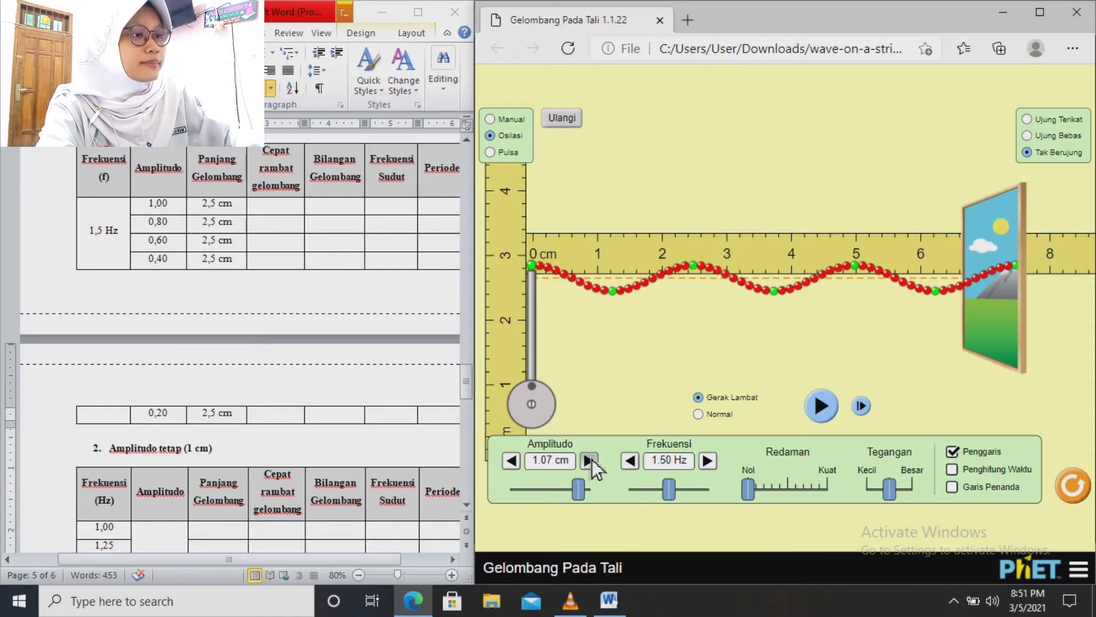
left_click(591, 459)
double_click(590, 459)
double_click(517, 460)
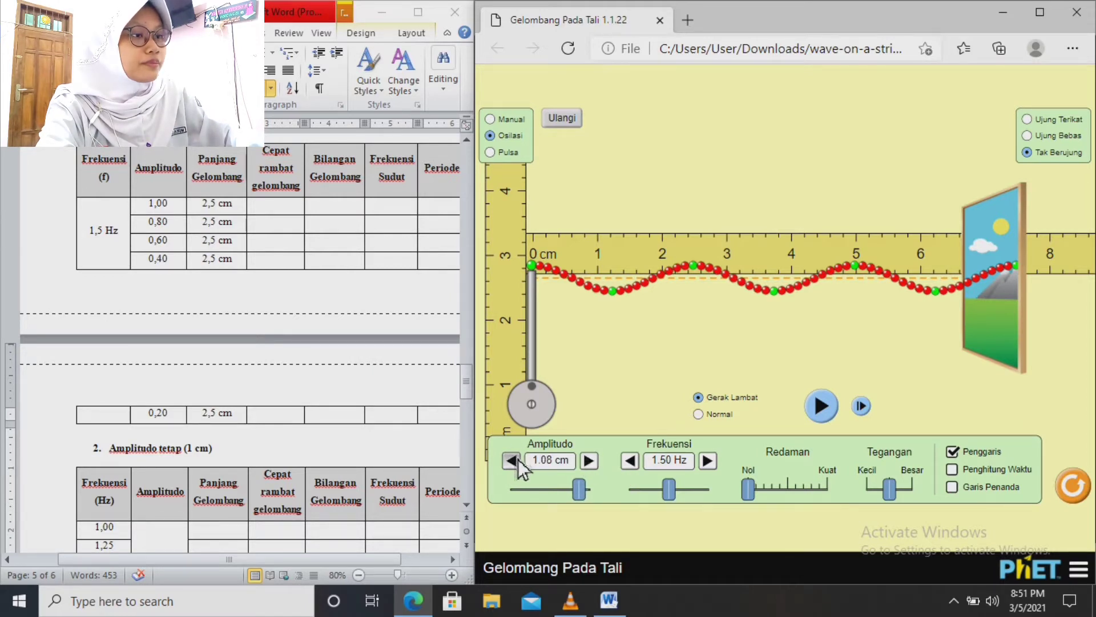
double_click(519, 460)
left_click(518, 461)
double_click(518, 461)
left_click(518, 460)
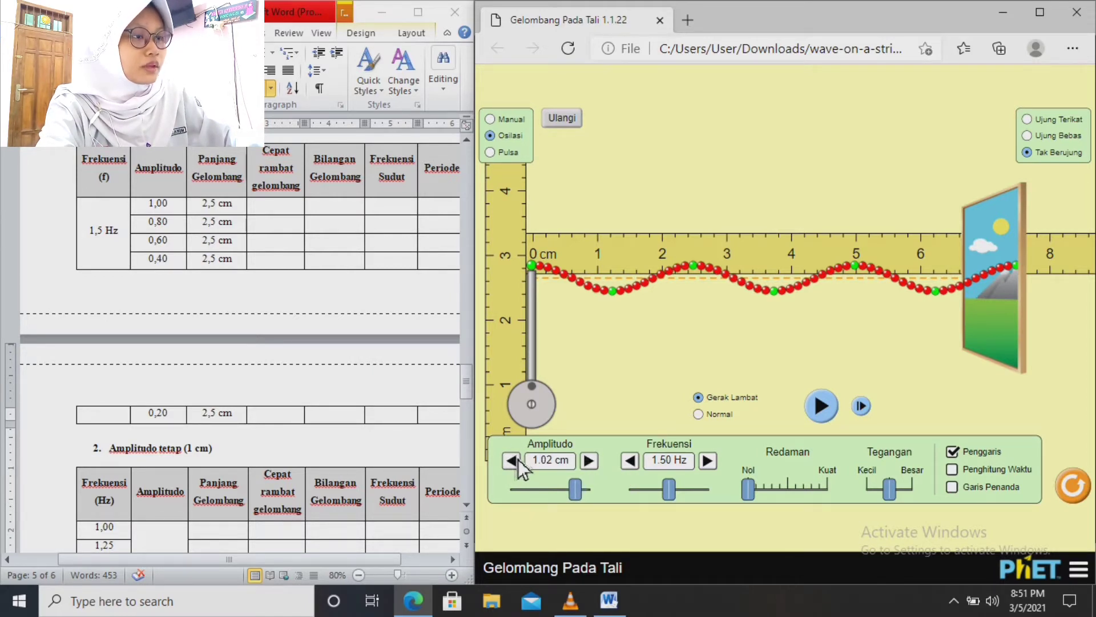
left_click(518, 459)
left_click(518, 458)
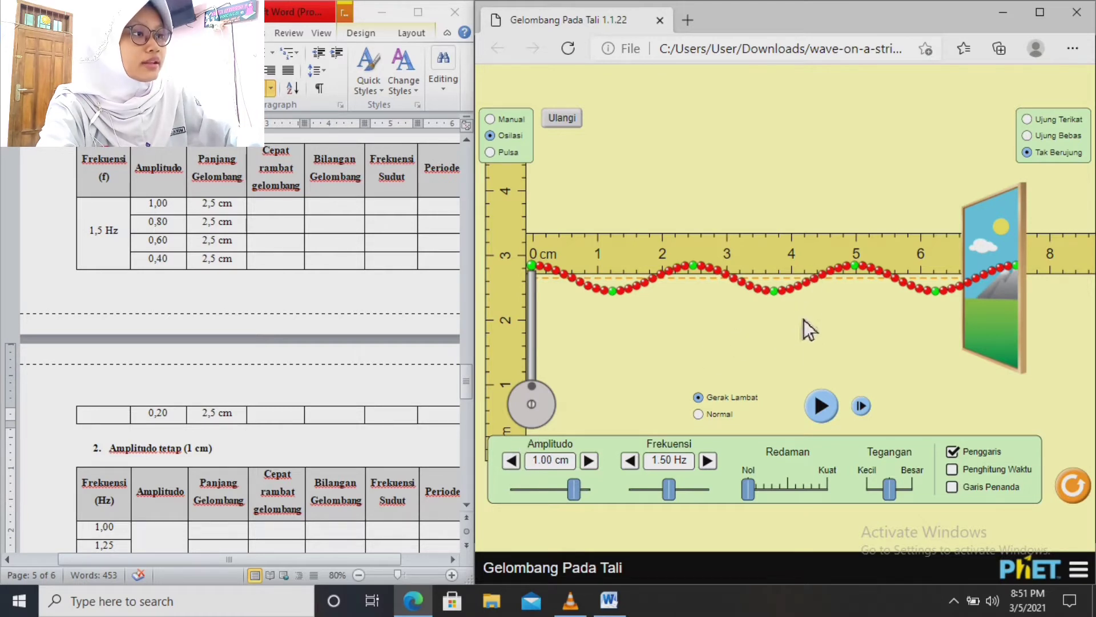
Run the 1.00 cm wave at Normal speed, pause it and advance frame by frame until the starting point sits on the equilibrium line
left_click(817, 405)
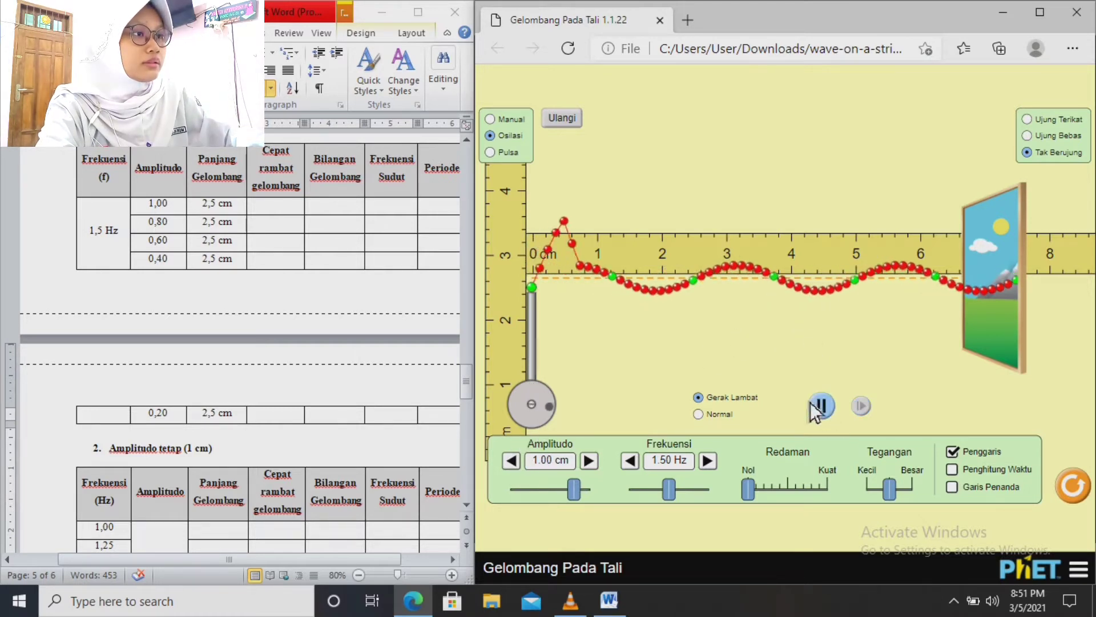
left_click(717, 414)
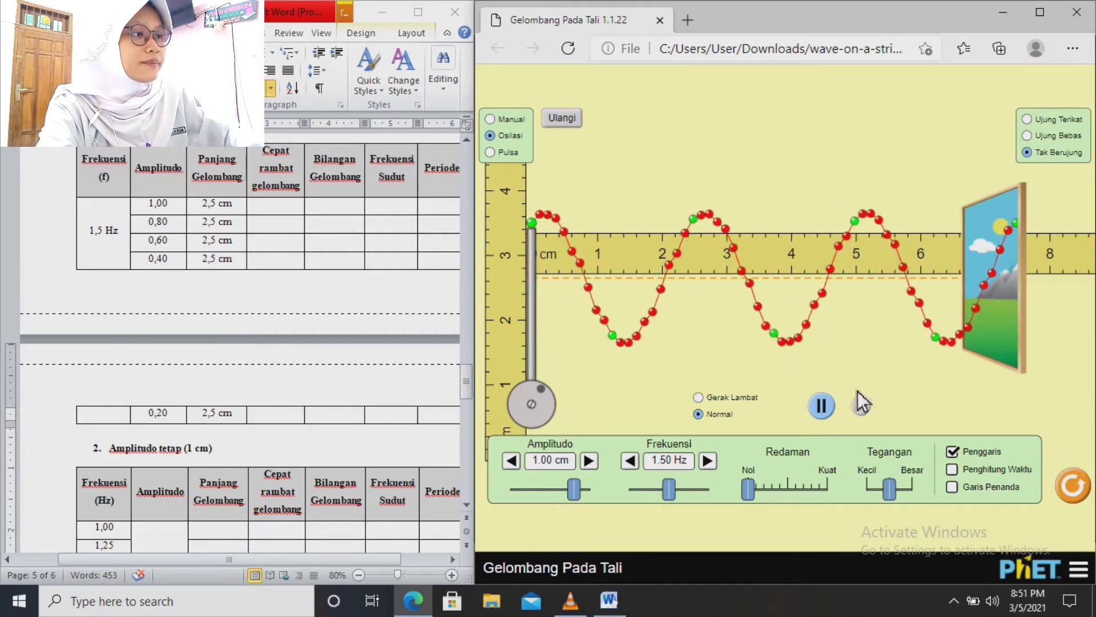
left_click(822, 406)
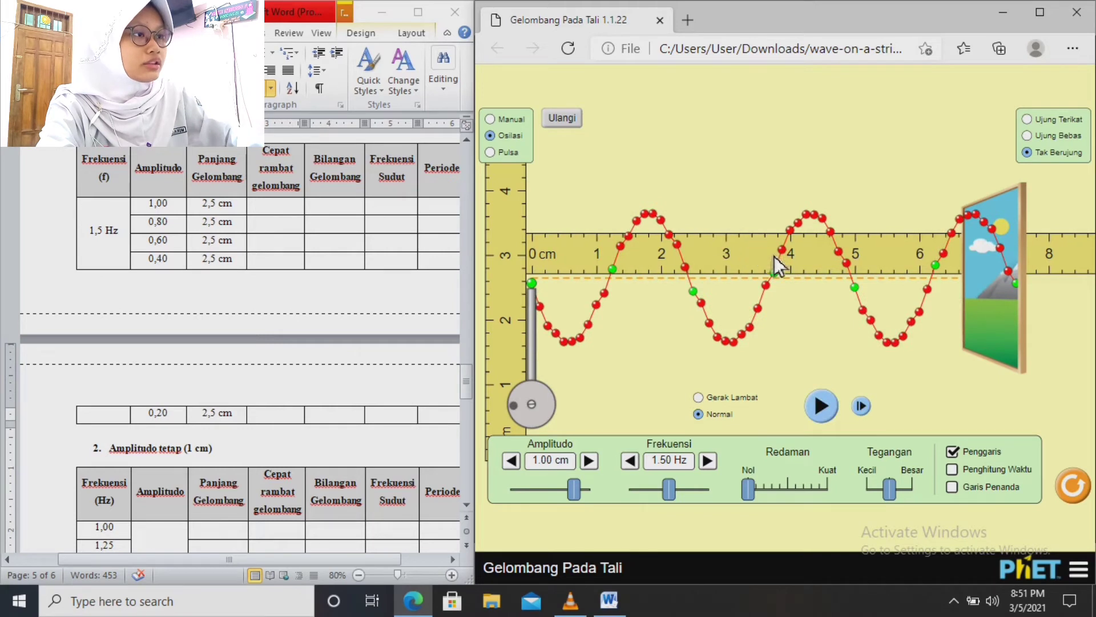
left_click(860, 407)
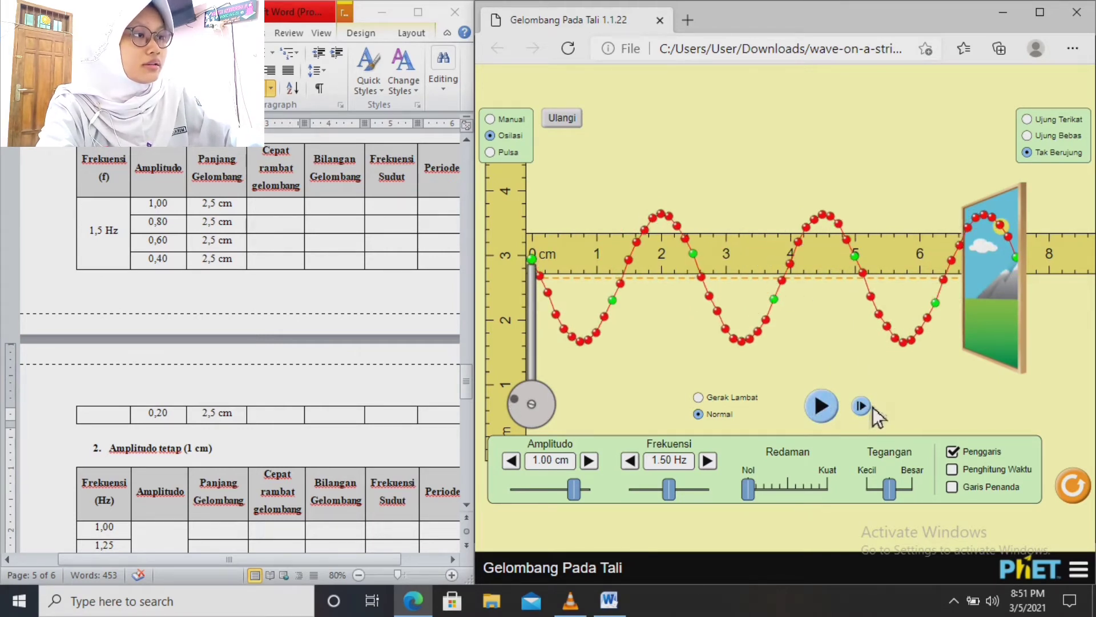
left_click(862, 407)
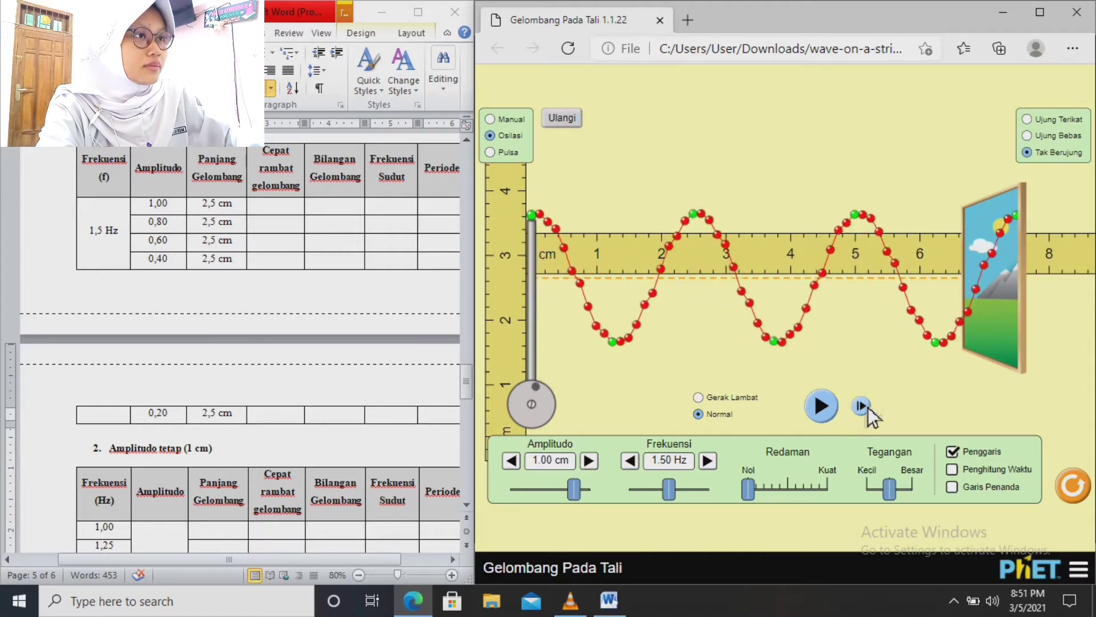
left_click(863, 407)
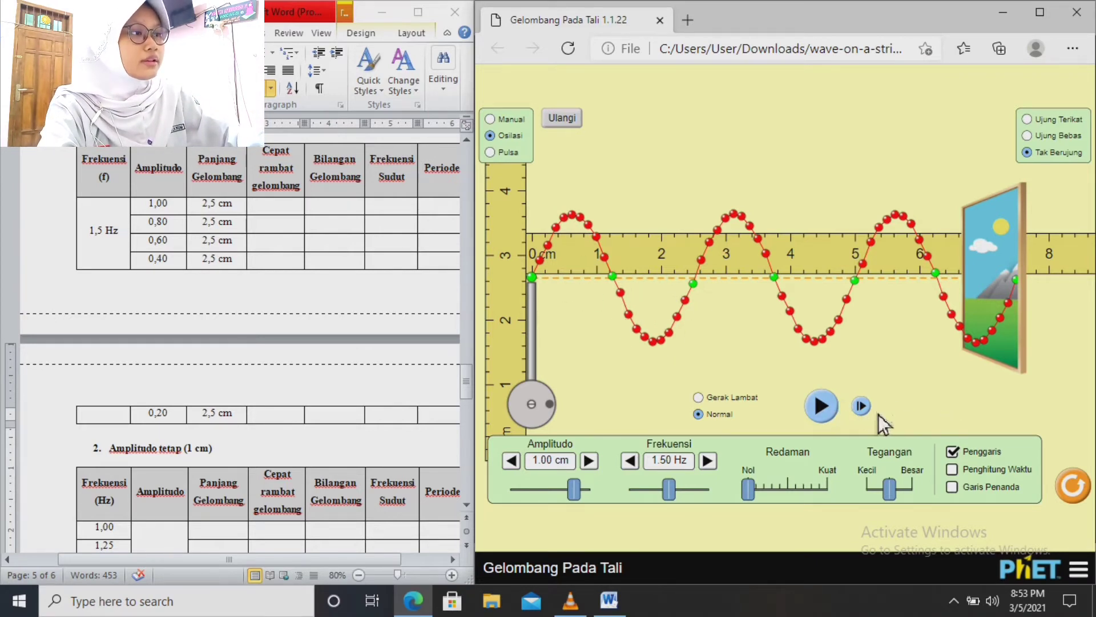
Reset the string to flat and set the oscillator's frequency to 1.00 Hz for the first row of the Amplitudo tetap (1 cm) table
left_click(576, 117)
scroll(407, 280, "down", 2)
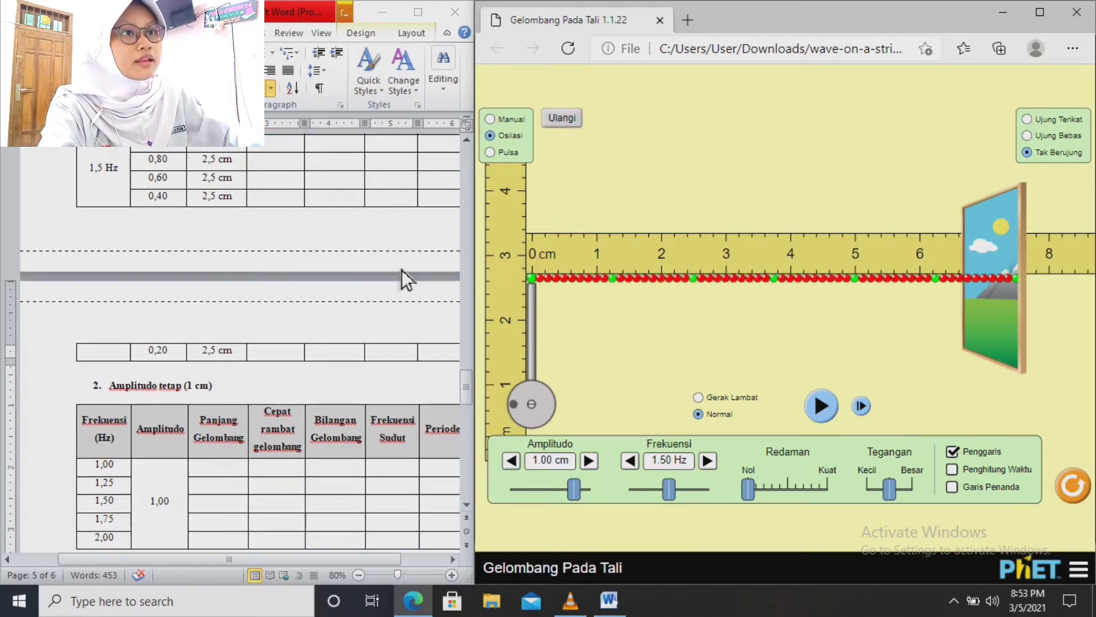
scroll(246, 178, "down", 8)
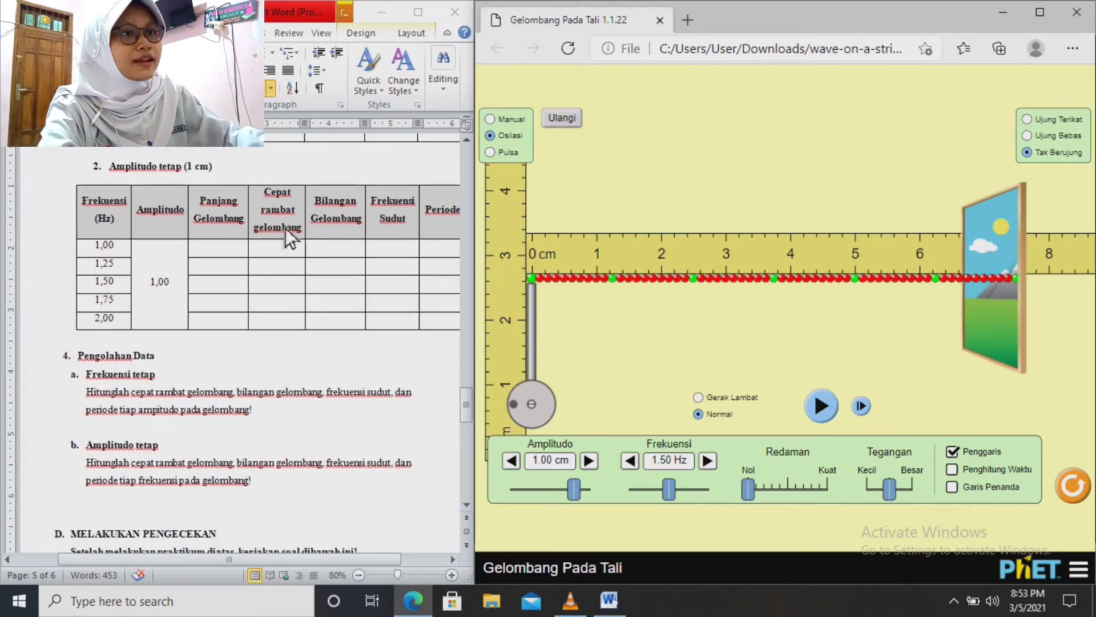
scroll(264, 195, "up", 2)
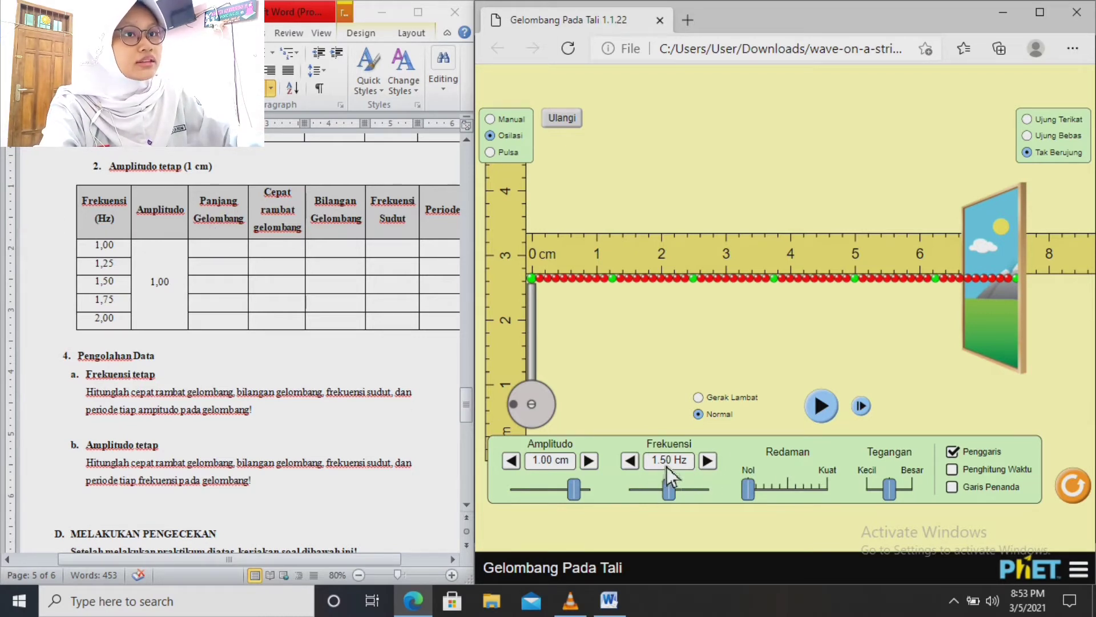
left_click_drag(713, 466, 659, 497)
left_click(631, 464)
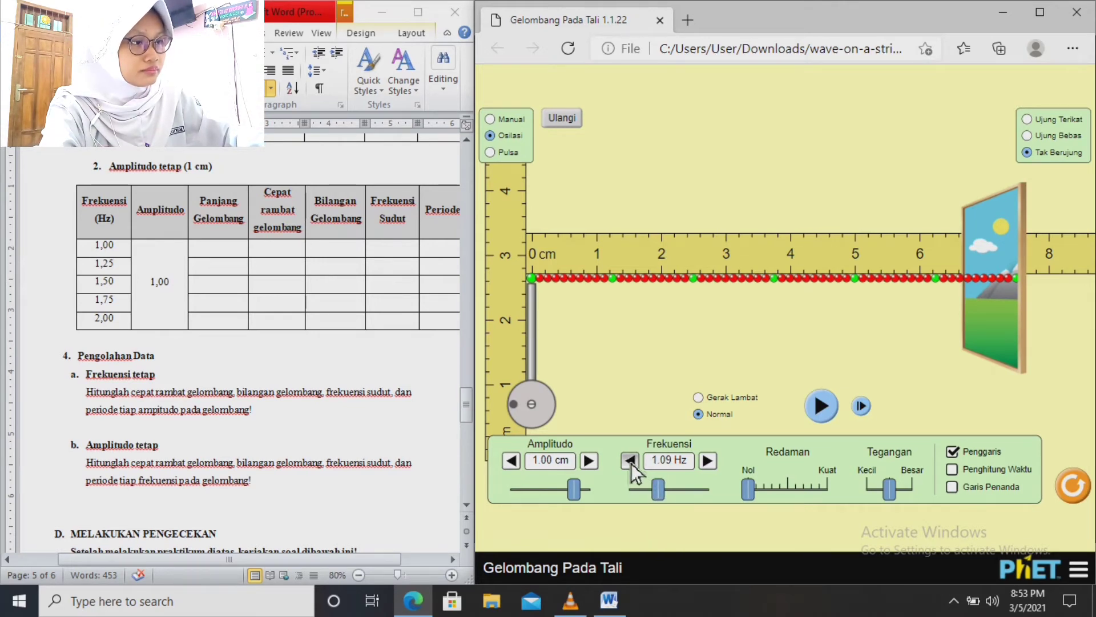
left_click(631, 464)
left_click(631, 464)
left_click(631, 463)
left_click(631, 464)
left_click(631, 463)
left_click(630, 464)
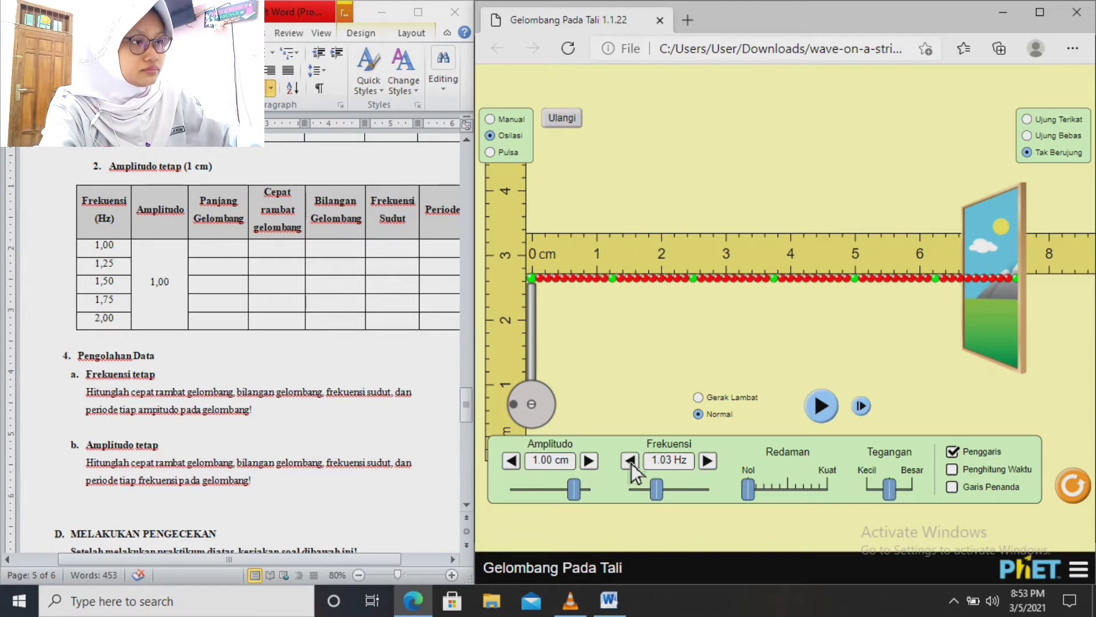
left_click(631, 464)
left_click(632, 463)
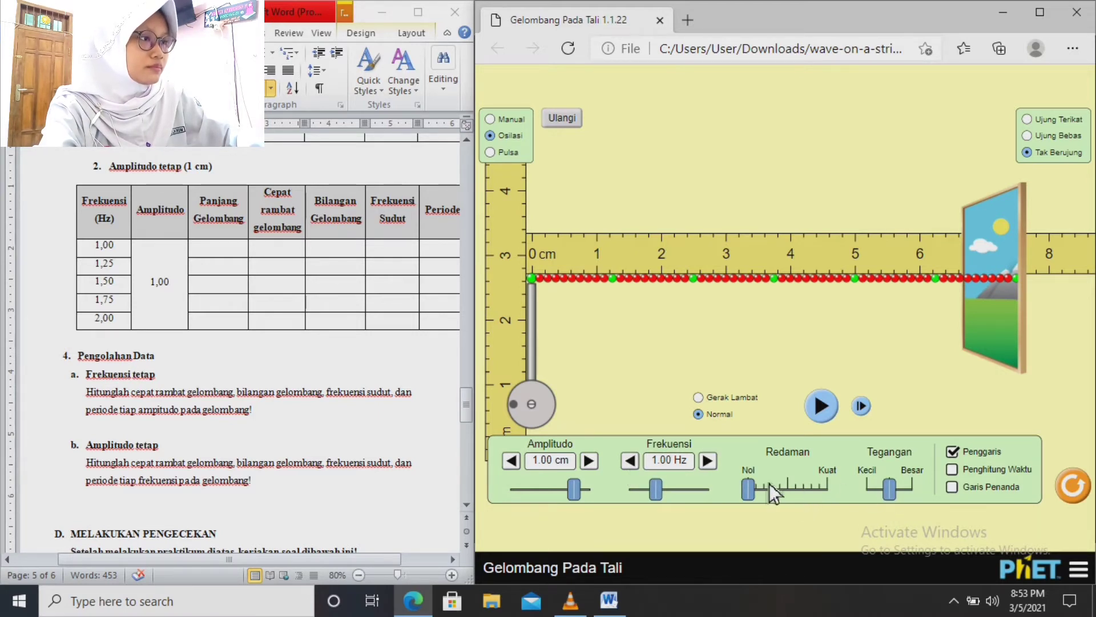
Run the 1.00 Hz wave and pause and resume it until the starting point stops close to the equilibrium line
left_click(822, 407)
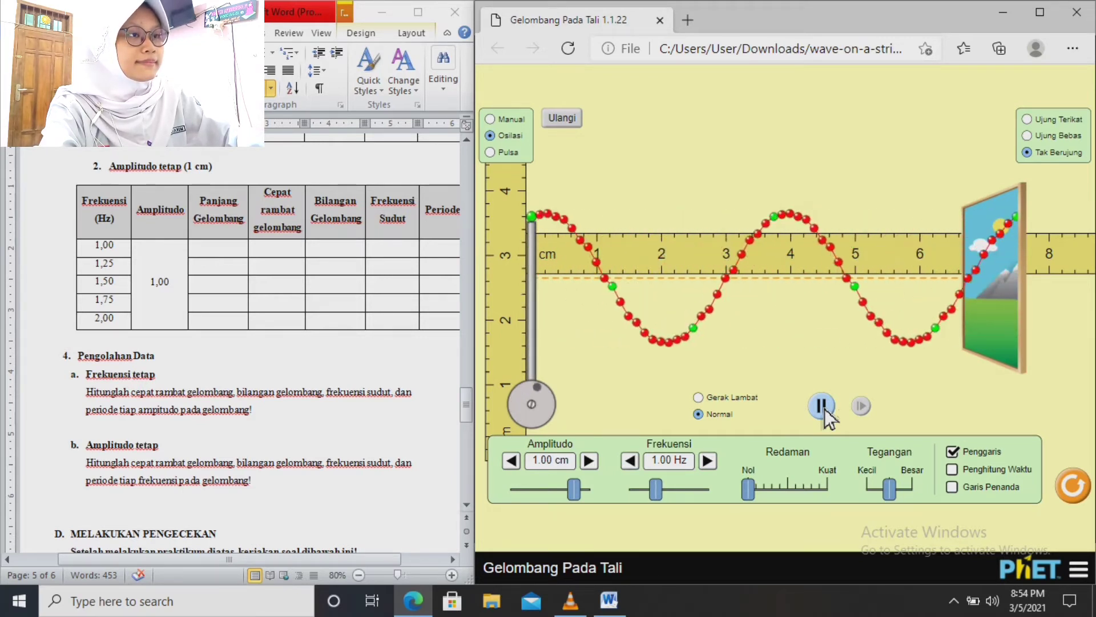
left_click(825, 409)
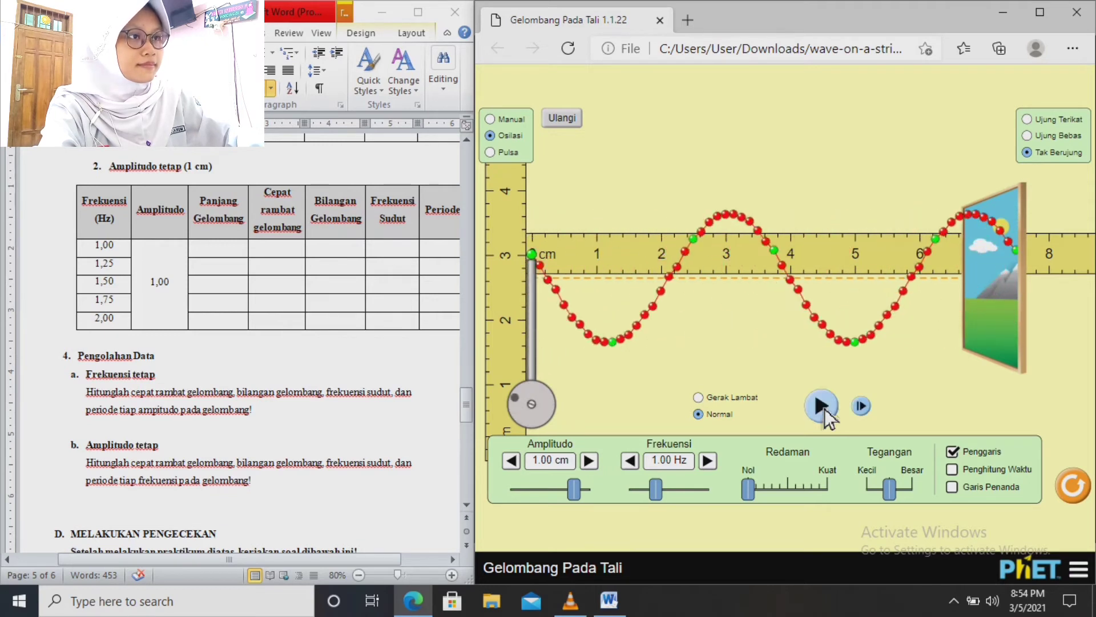
left_click(825, 408)
left_click(825, 409)
left_click(825, 408)
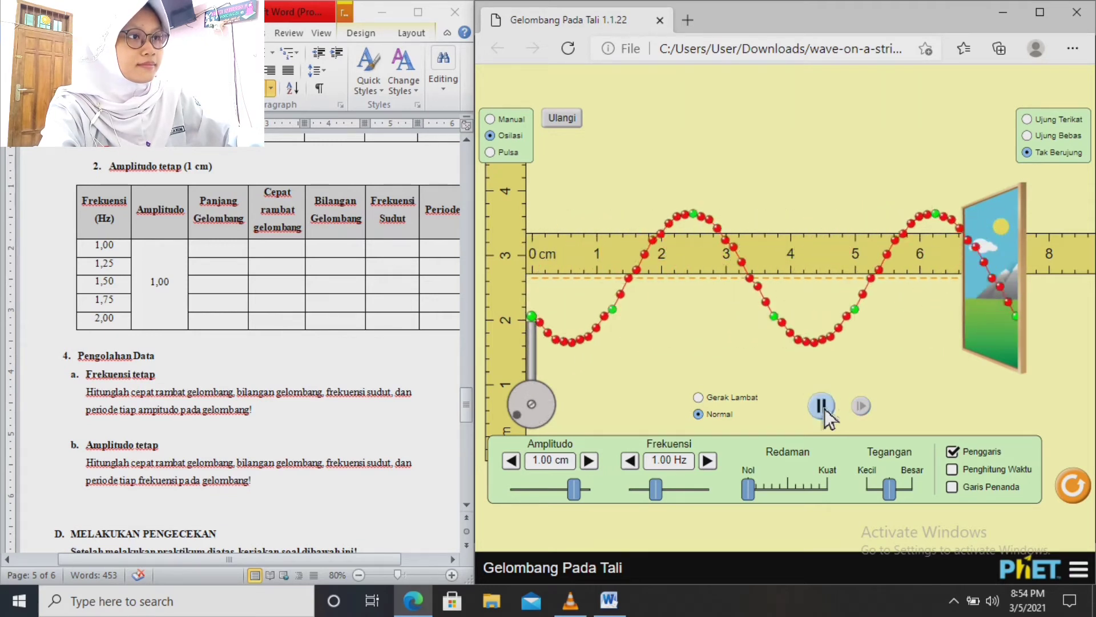
left_click(824, 408)
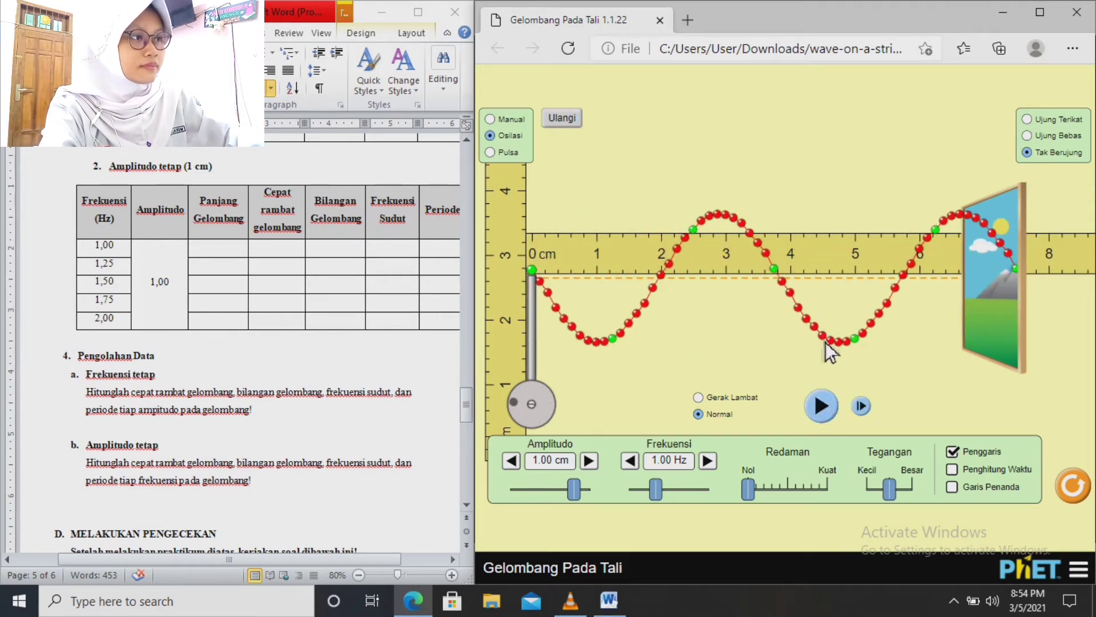
left_click(827, 408)
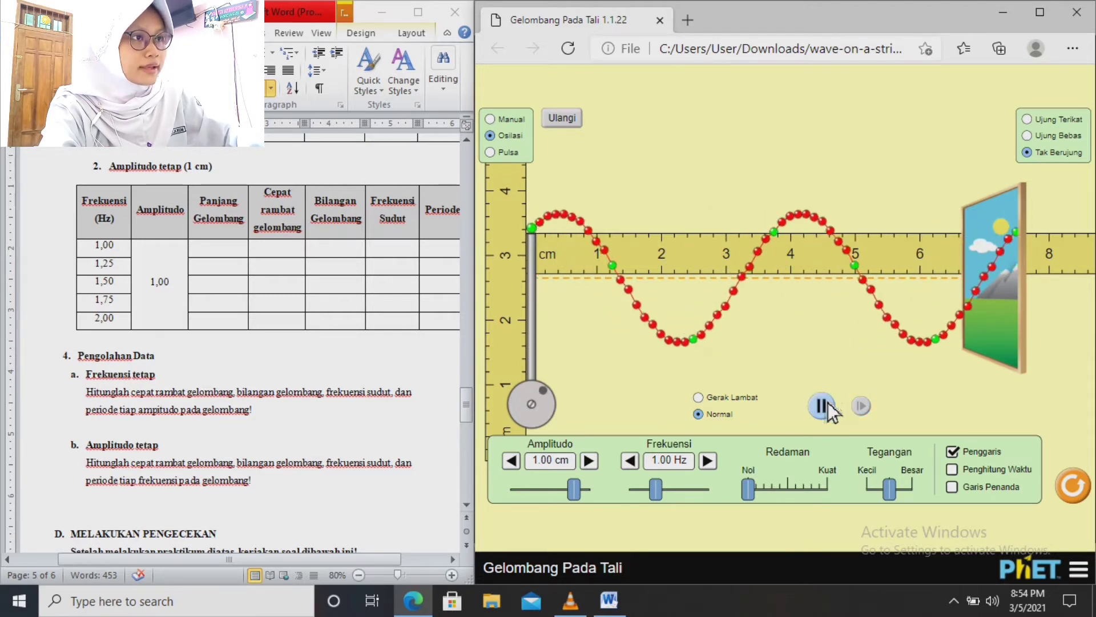
left_click(824, 406)
Advance the wave one frame onto the equilibrium line and align the horizontal ruler's lower edge and zero mark with the string's starting point
left_click_drag(826, 247, 825, 249)
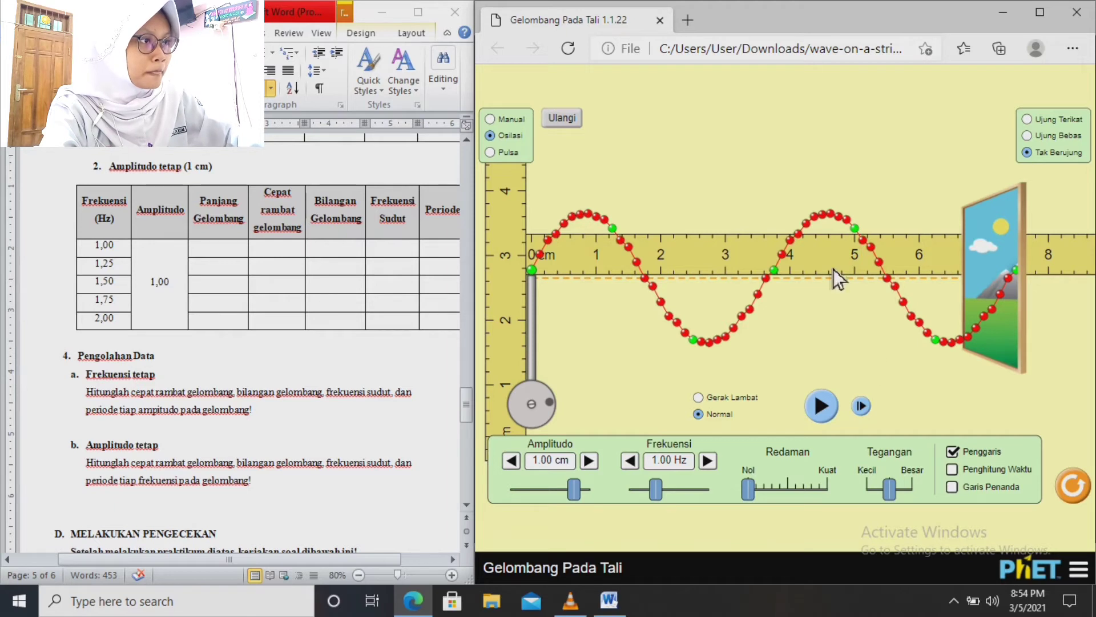
left_click_drag(829, 261, 833, 258)
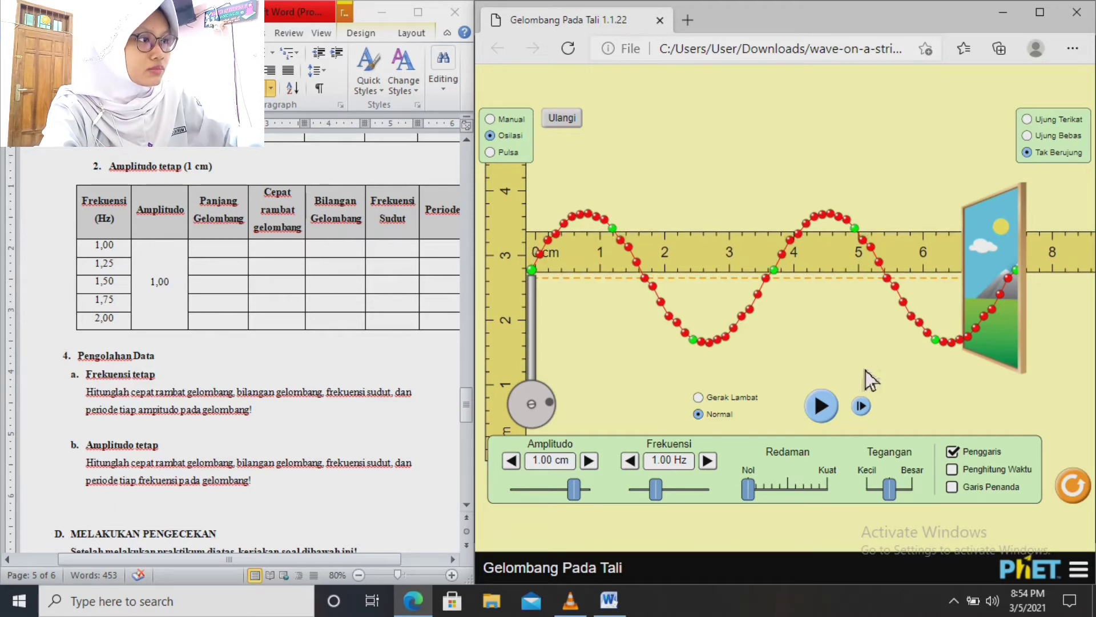
left_click(862, 406)
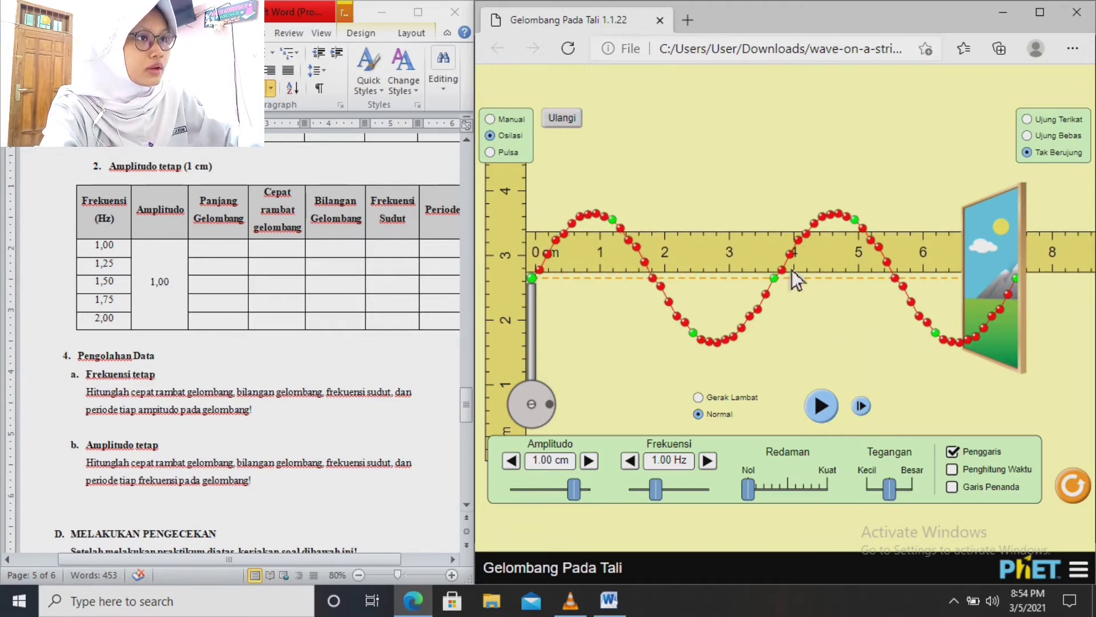
left_click_drag(753, 243, 750, 246)
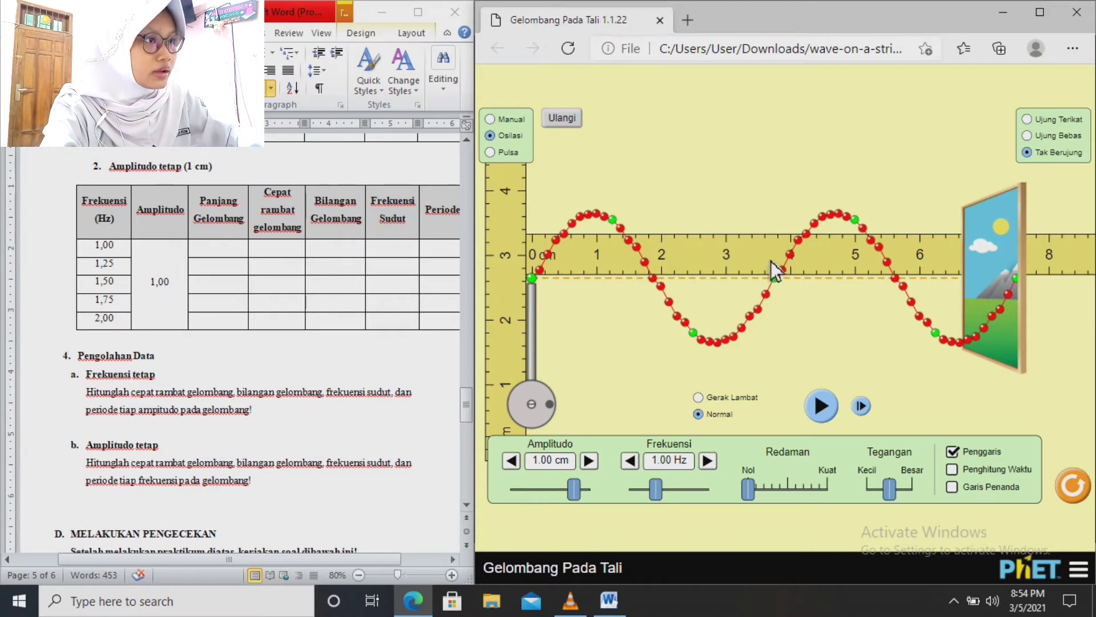
left_click_drag(769, 257, 769, 258)
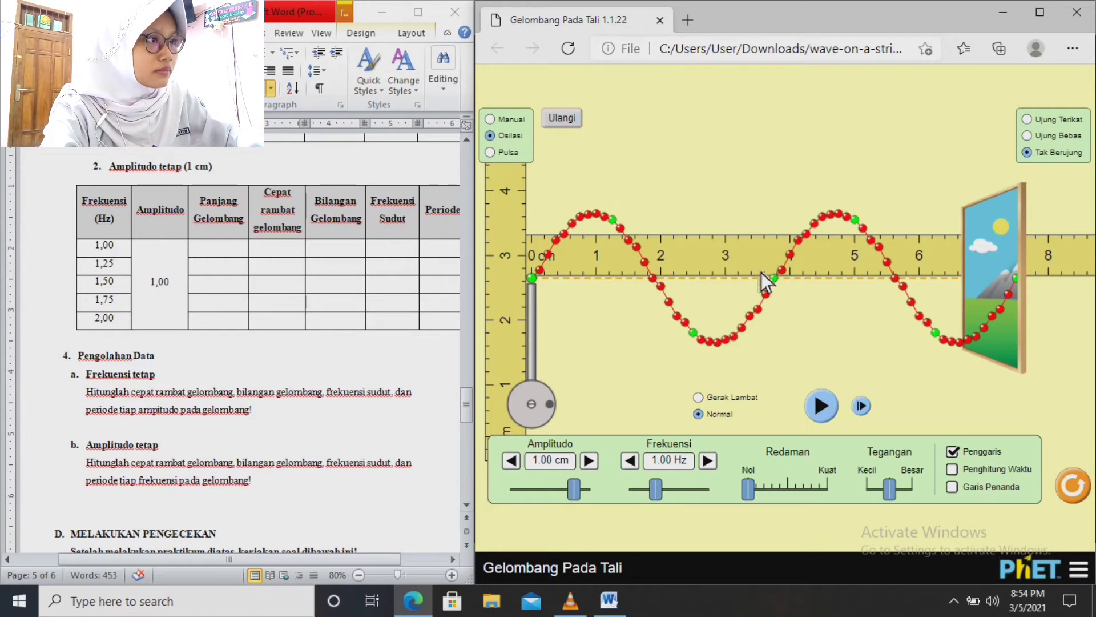
left_click_drag(757, 262, 756, 262)
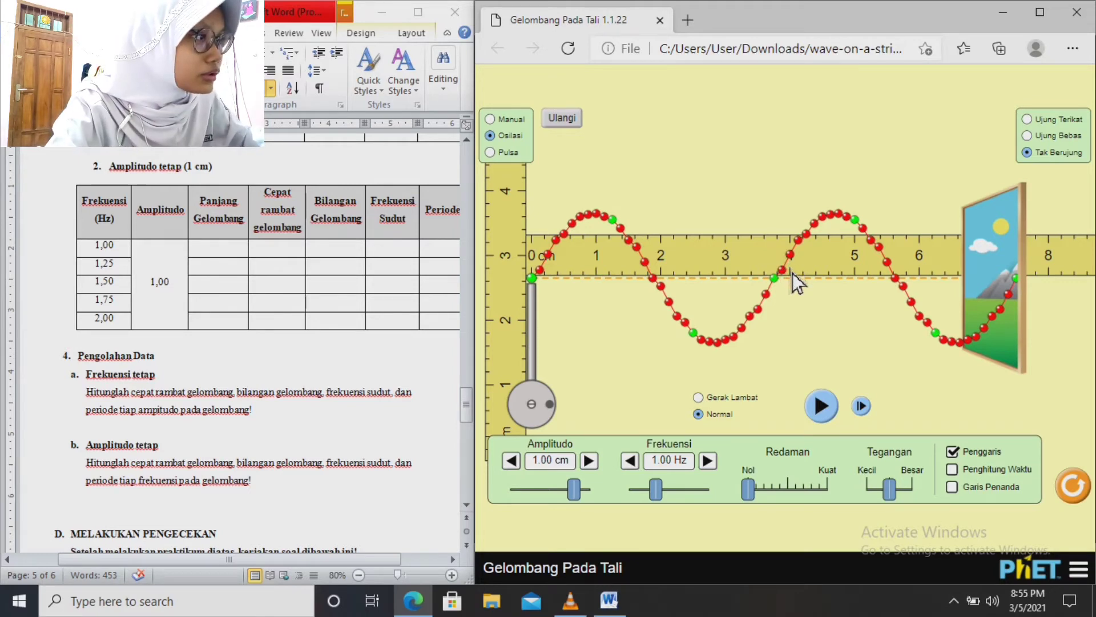
Align the horizontal ruler's zero mark with the string's starting point and record 3,7 cm as the Panjang Gelombang for 1,00 Hz
left_click_drag(799, 267, 801, 267)
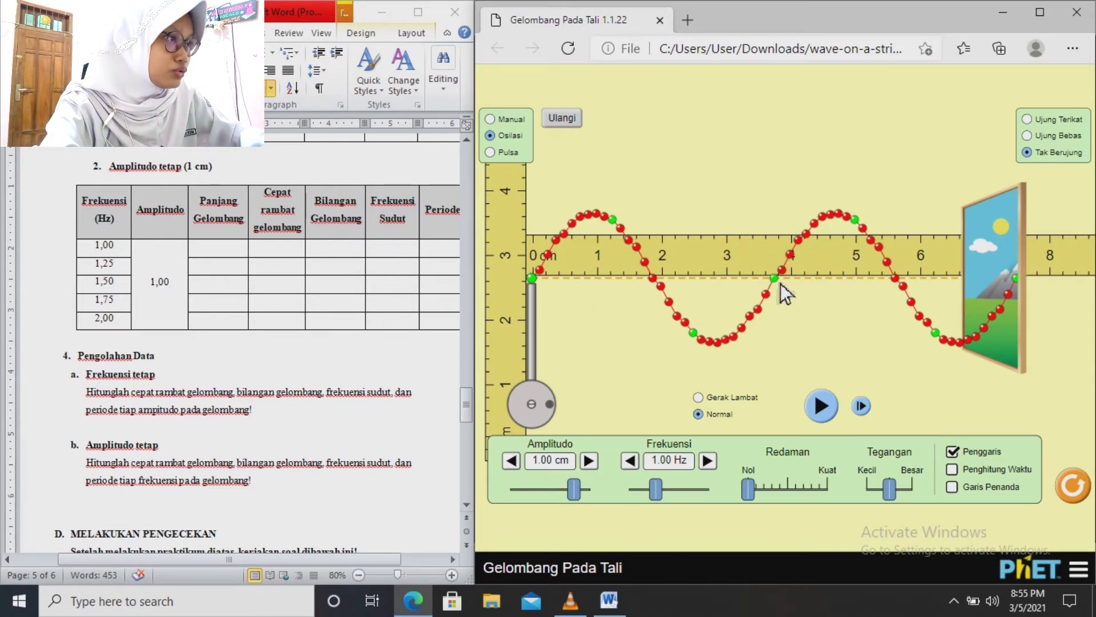
left_click(242, 253)
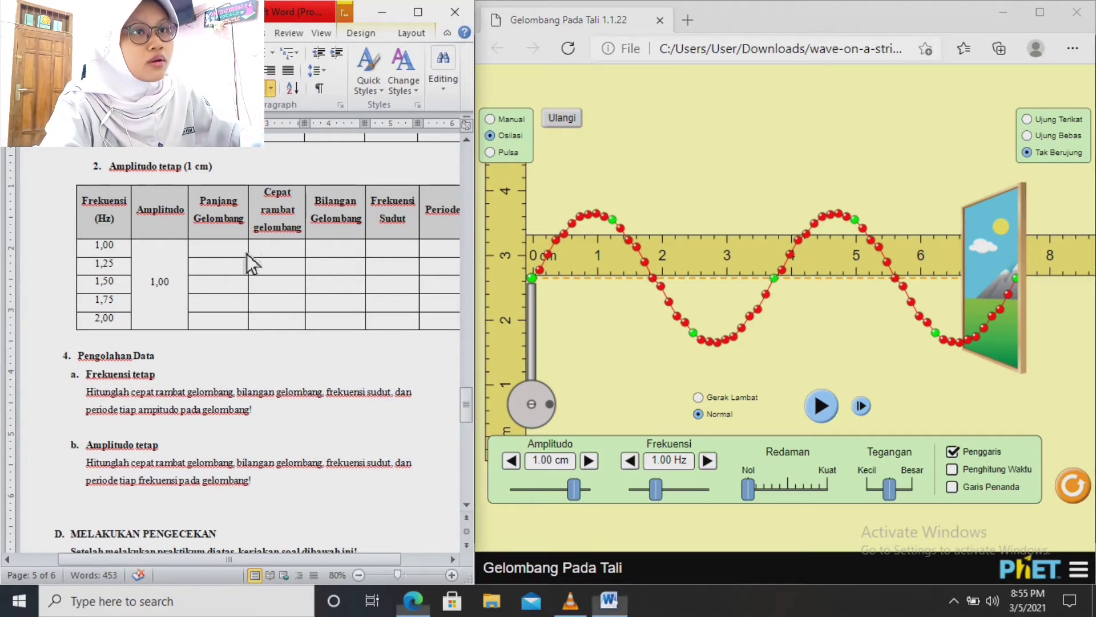
type("3,7")
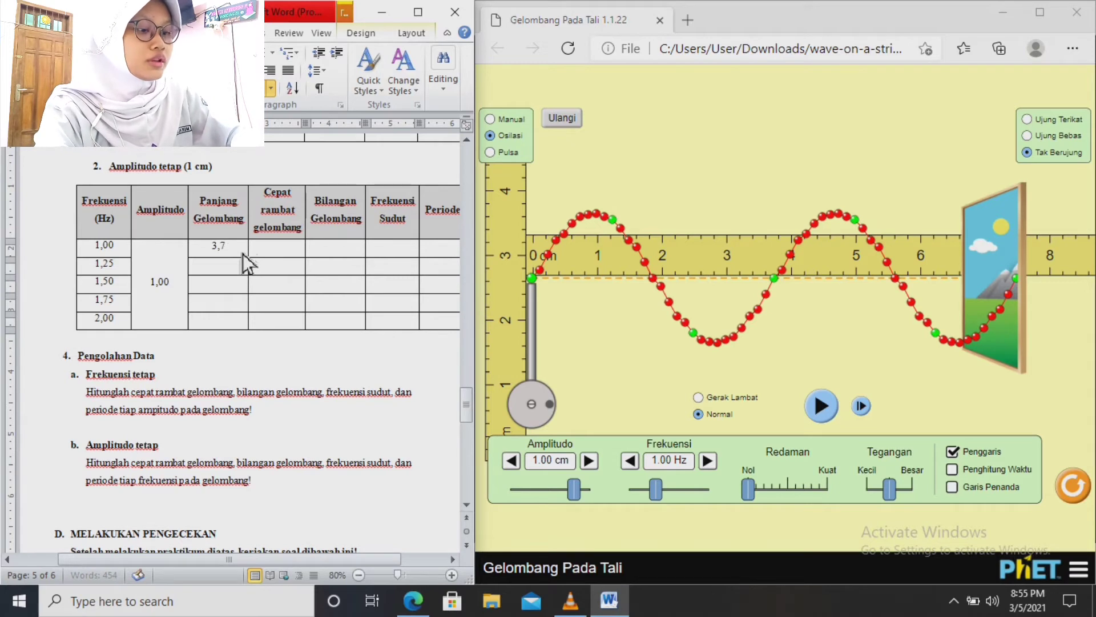
type("cm")
key("Down")
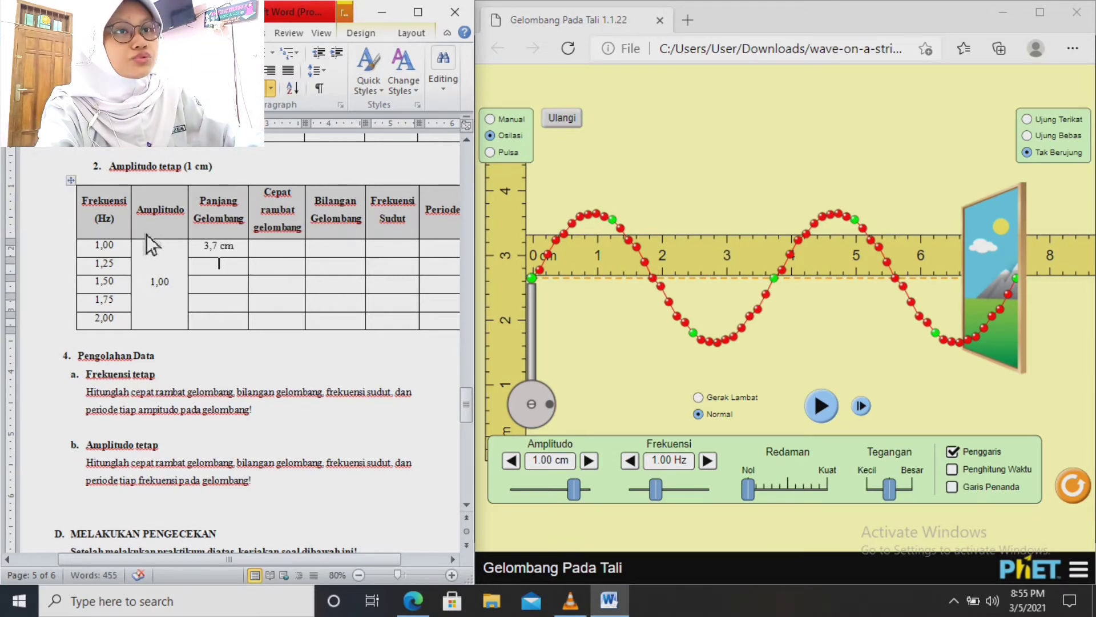
Set the oscillator's frequency to 1.25 Hz for the second row of the Amplitudo tetap table
left_click(709, 464)
left_click(710, 463)
left_click(711, 464)
left_click(710, 463)
left_click(711, 462)
left_click(712, 463)
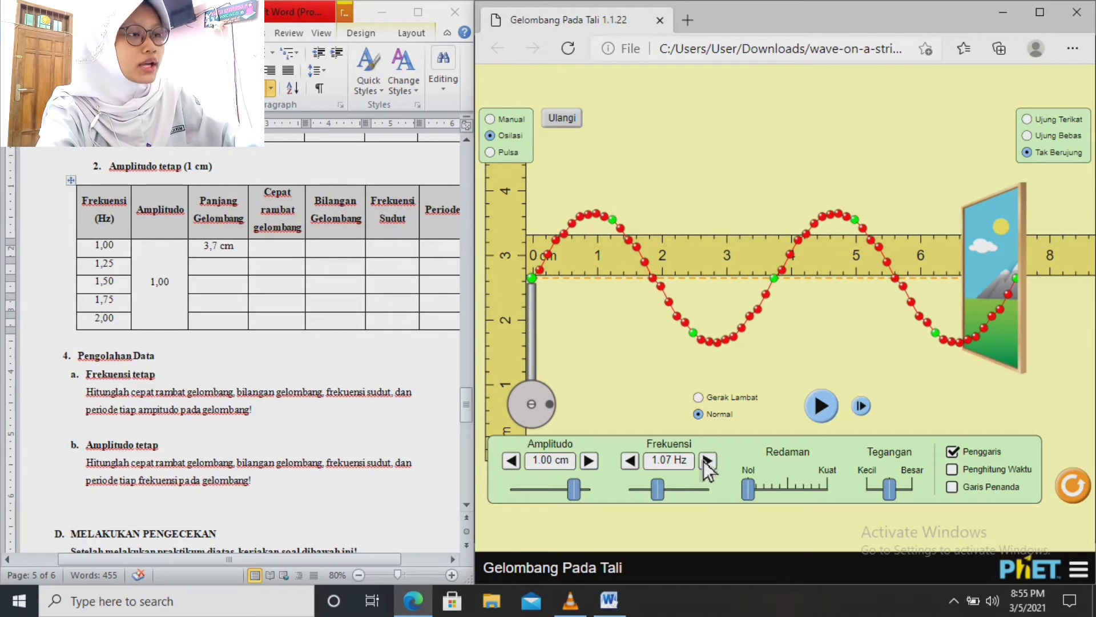
left_click(706, 462)
left_click(710, 463)
left_click(710, 463)
left_click(712, 463)
left_click(711, 463)
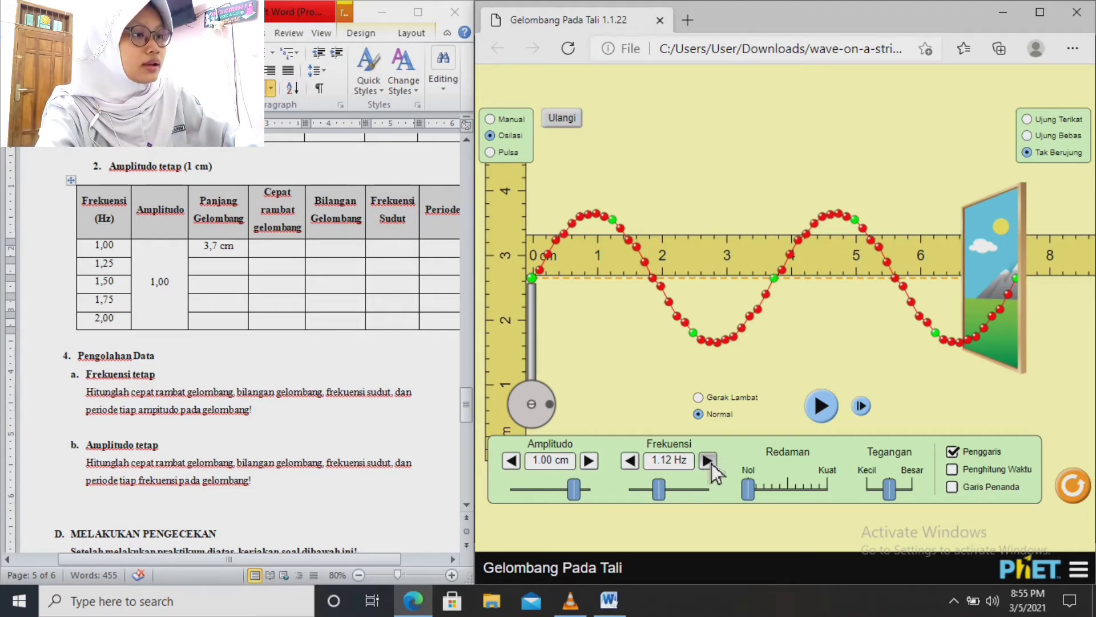
left_click(712, 463)
left_click(712, 463)
left_click(712, 462)
left_click(711, 462)
left_click(711, 462)
left_click(712, 462)
left_click(711, 463)
left_click(711, 462)
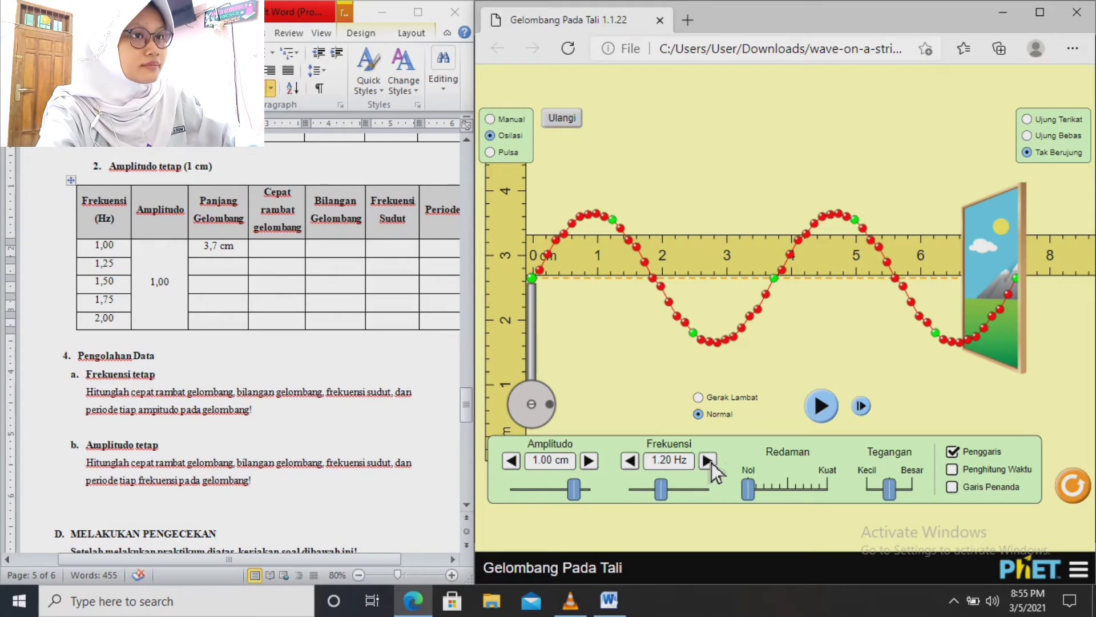
left_click(712, 462)
left_click(712, 462)
left_click(712, 460)
left_click(712, 460)
left_click(712, 460)
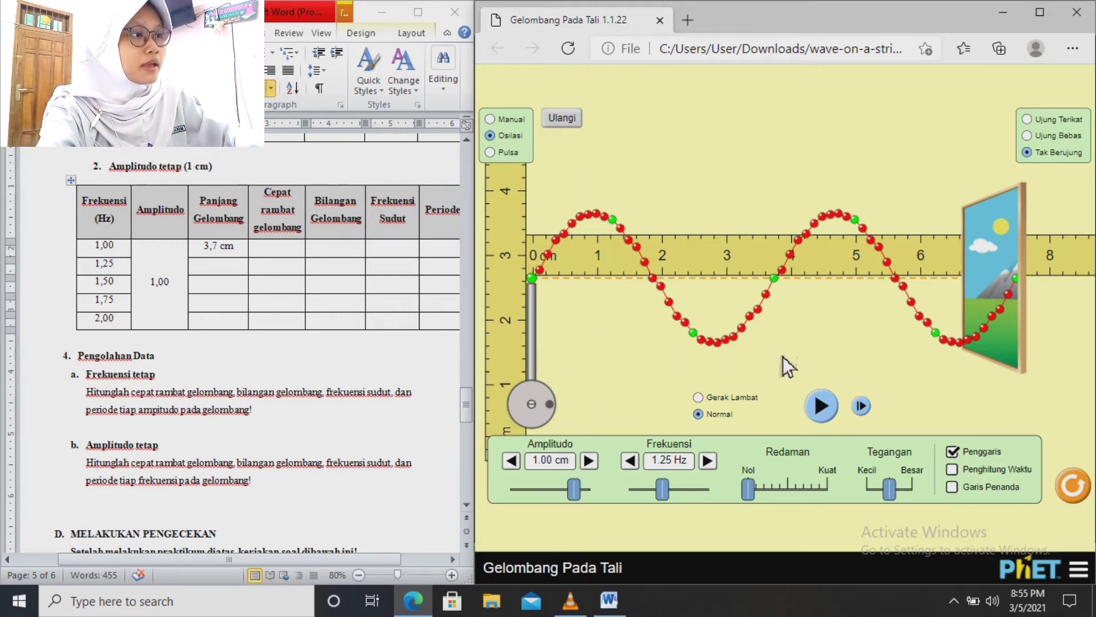
Run the 1.25 Hz wave at Normal speed, pausing and resuming it to bring the starting point near the equilibrium line
left_click(809, 394)
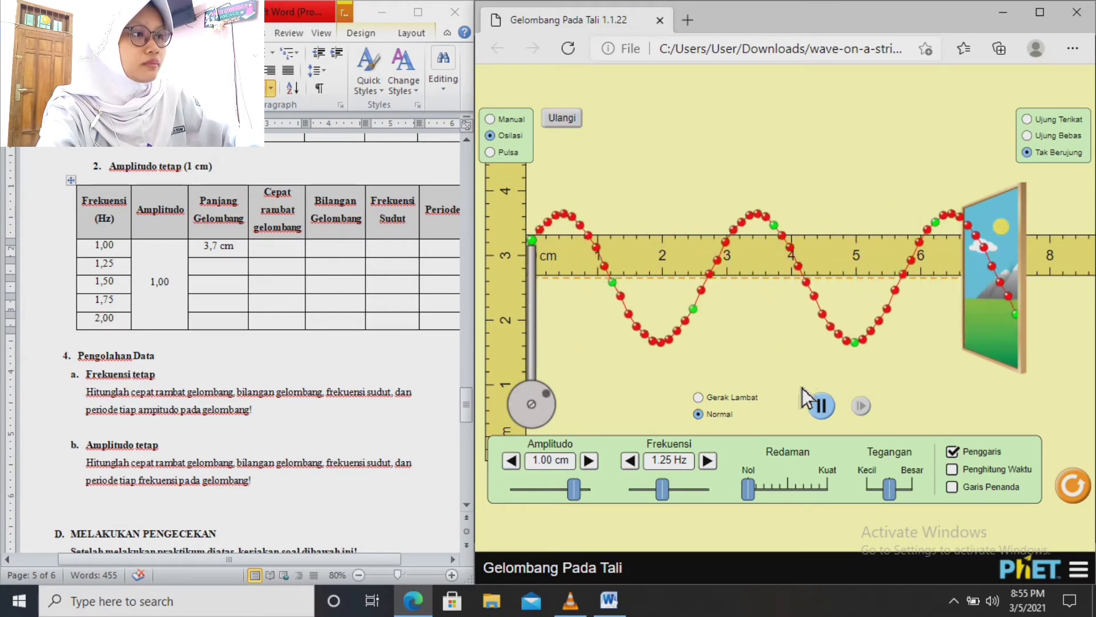
left_click(825, 407)
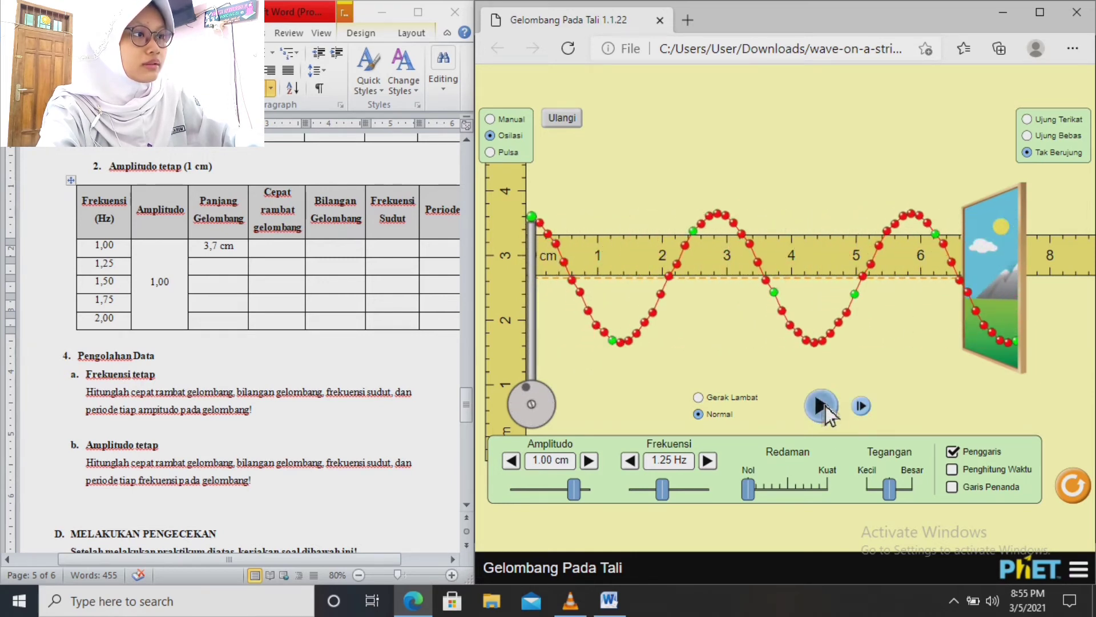
left_click(825, 405)
left_click(825, 405)
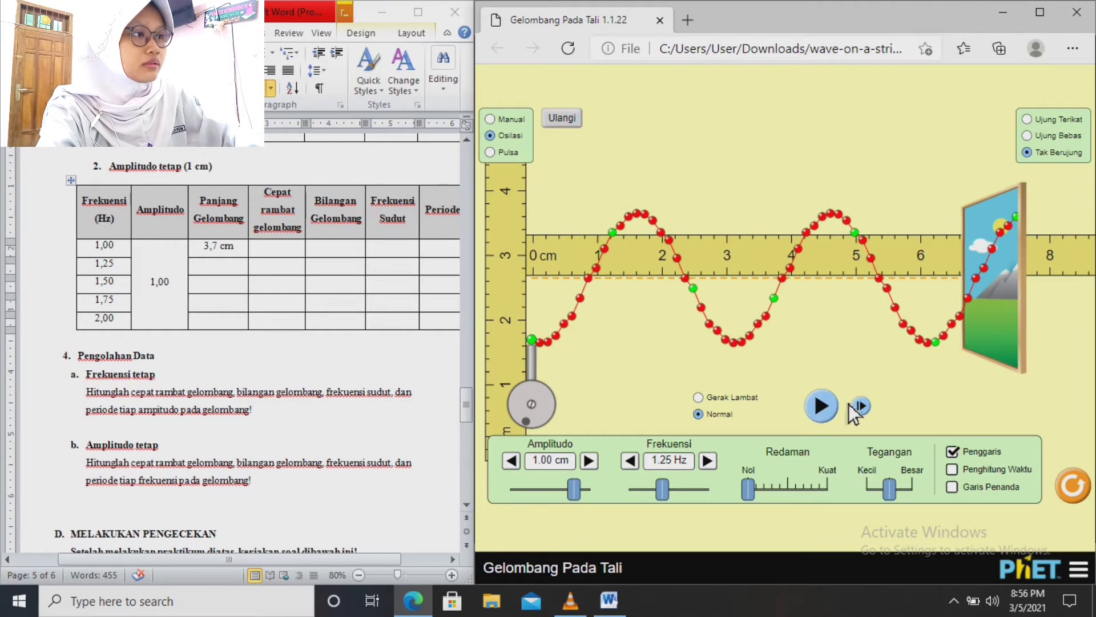
left_click(826, 407)
left_click(828, 407)
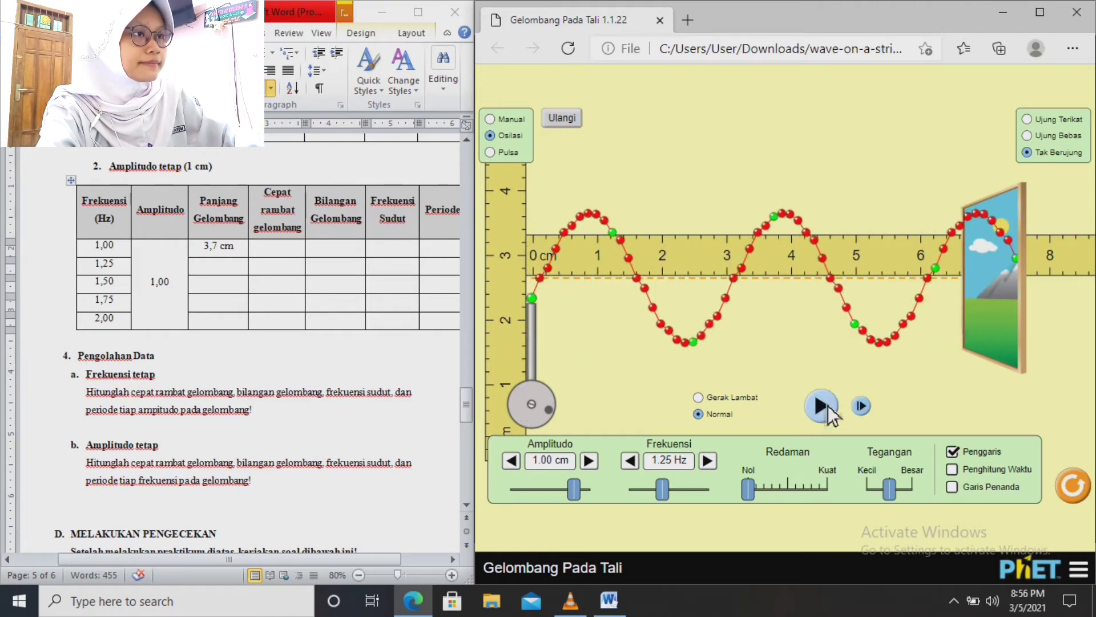
Resume the wave in Gerak Lambat, pause it and advance frame by frame to bring the starting point to the equilibrium line
left_click(835, 406)
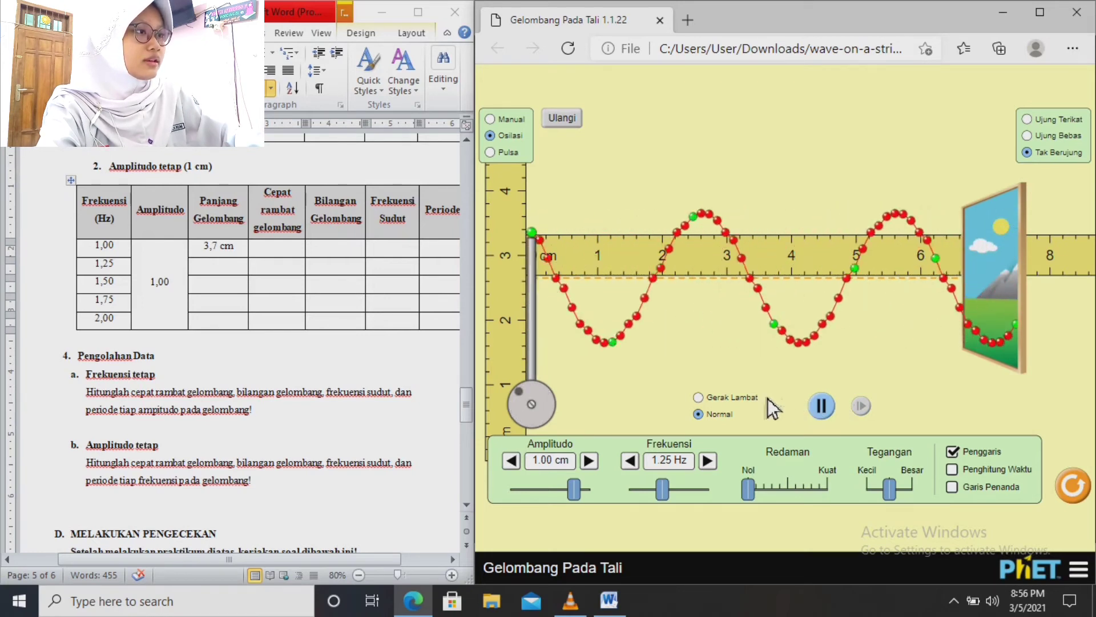
left_click(699, 396)
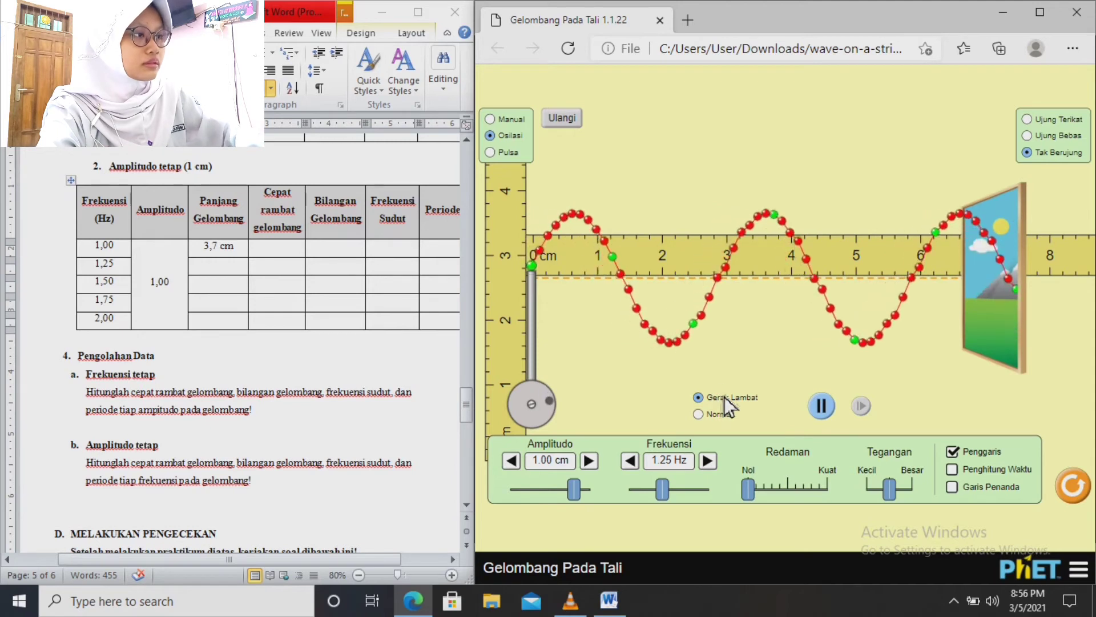
left_click(827, 403)
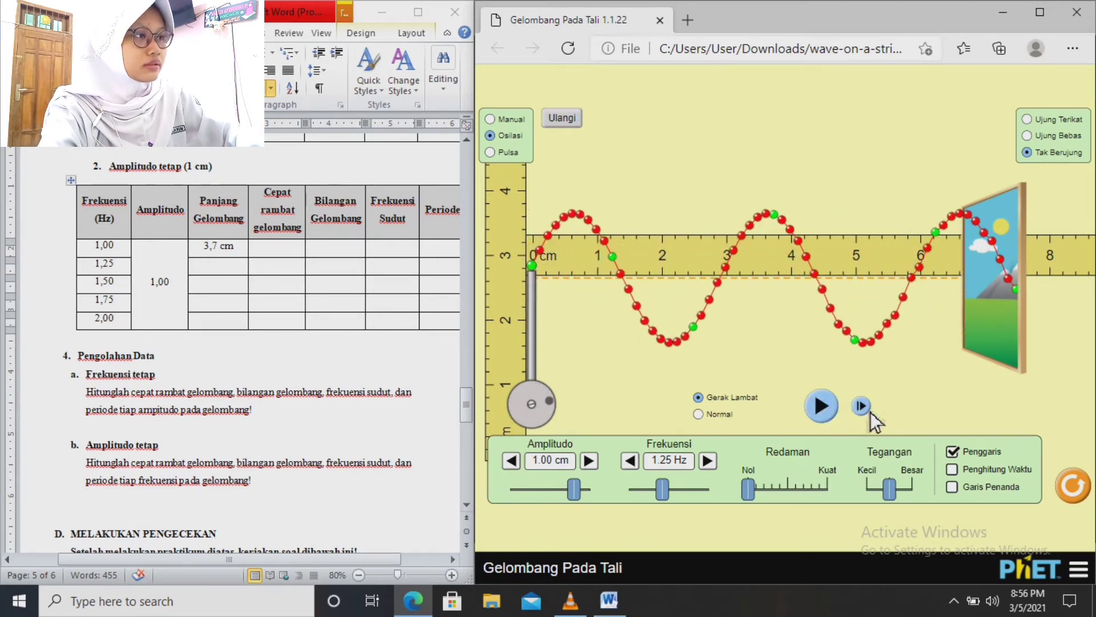
left_click(867, 408)
left_click(868, 408)
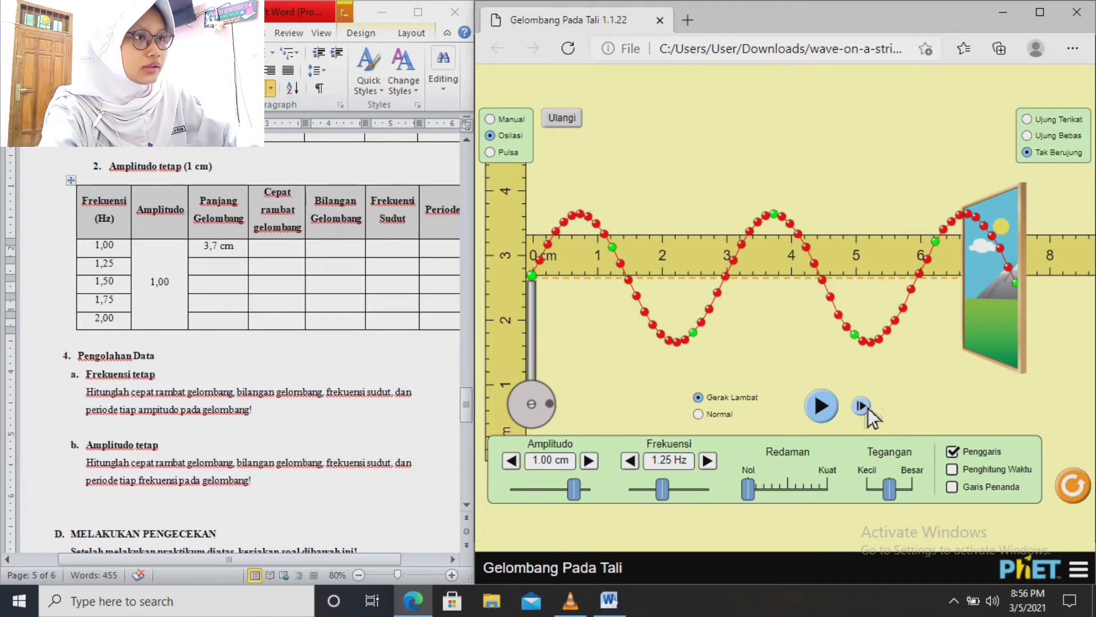
left_click(867, 408)
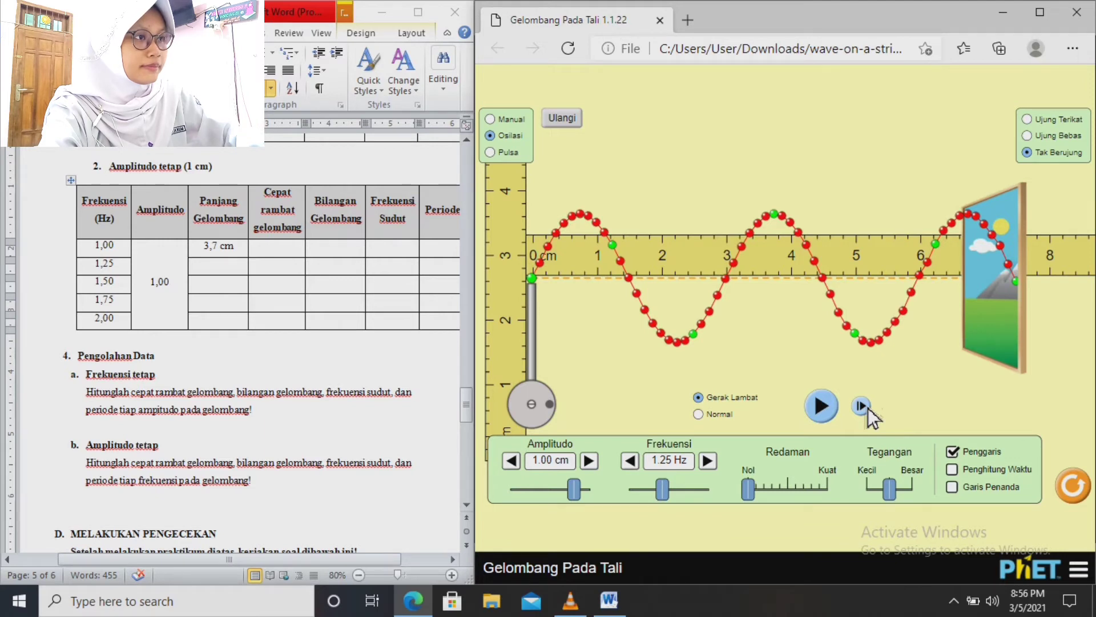
left_click(868, 408)
Replay the slow-motion wave with pauses, then try stepping frame by frame to stop the starting point exactly on the equilibrium line
left_click(820, 404)
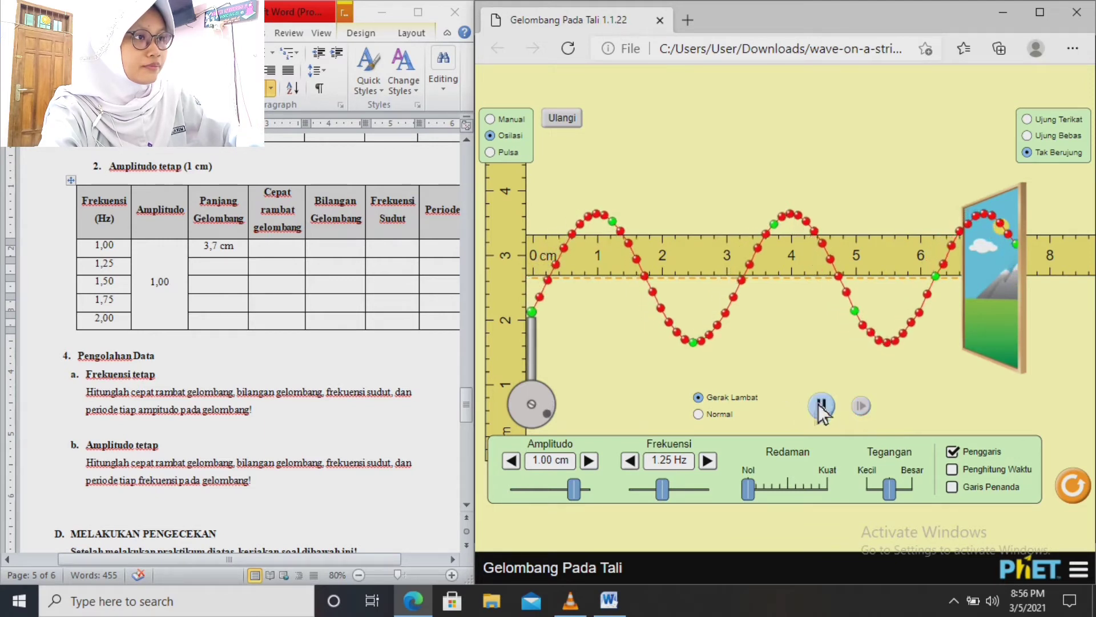
left_click(819, 404)
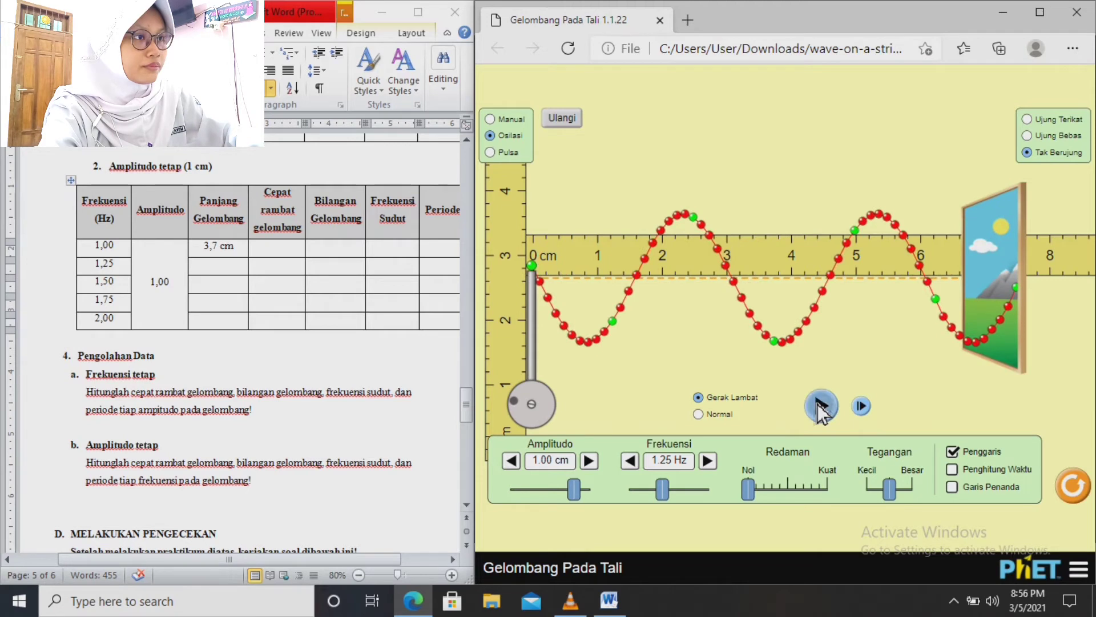
left_click(820, 407)
left_click(819, 408)
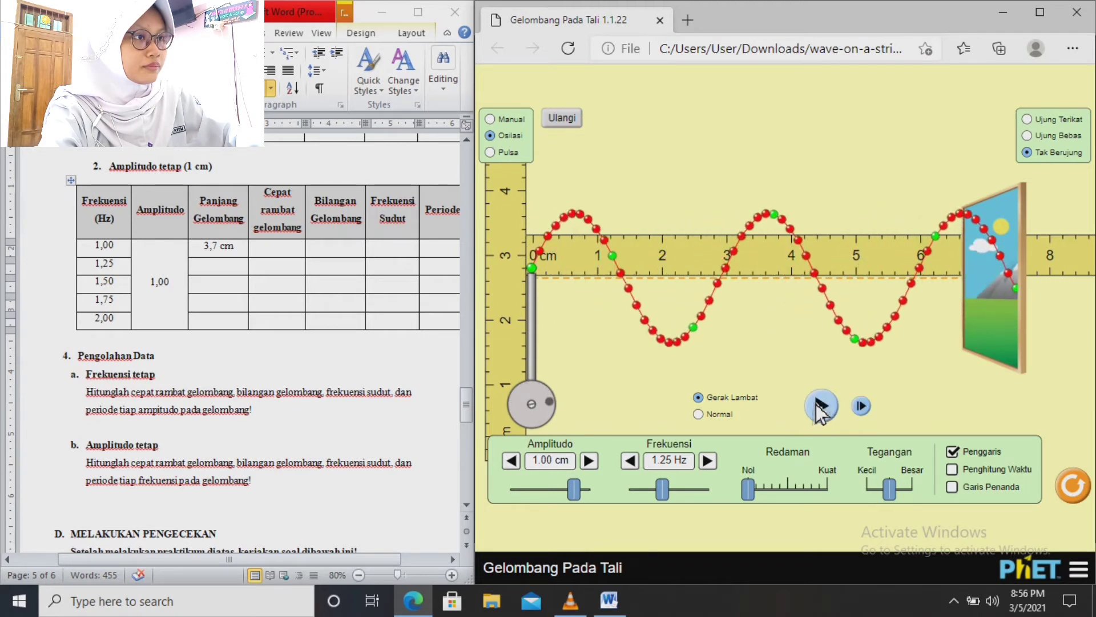
left_click(866, 408)
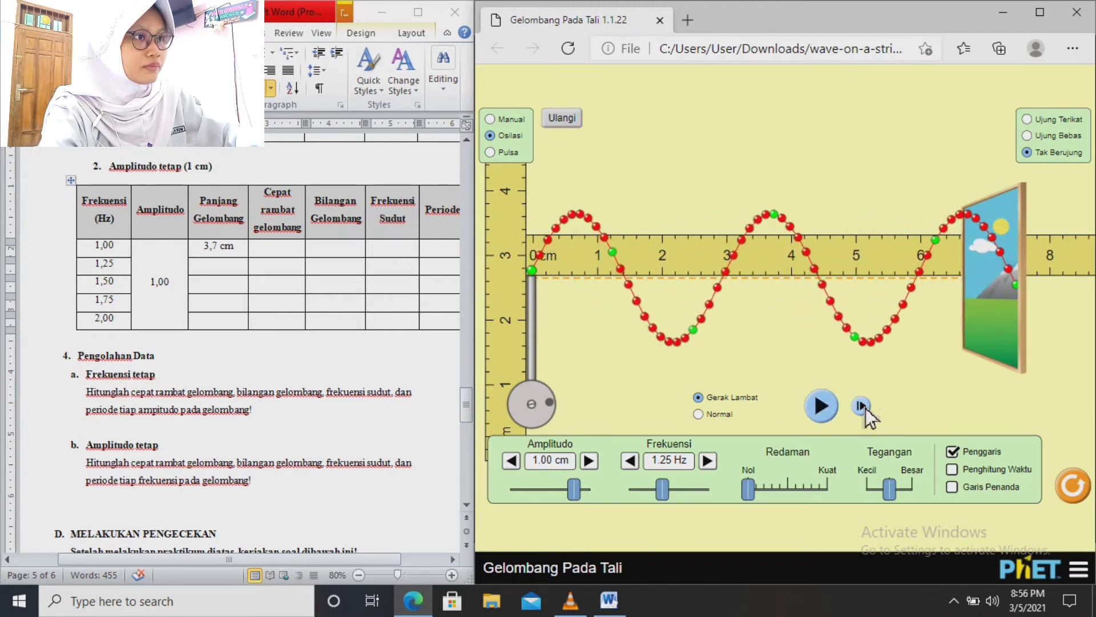
left_click(866, 408)
left_click(866, 408)
left_click(866, 408)
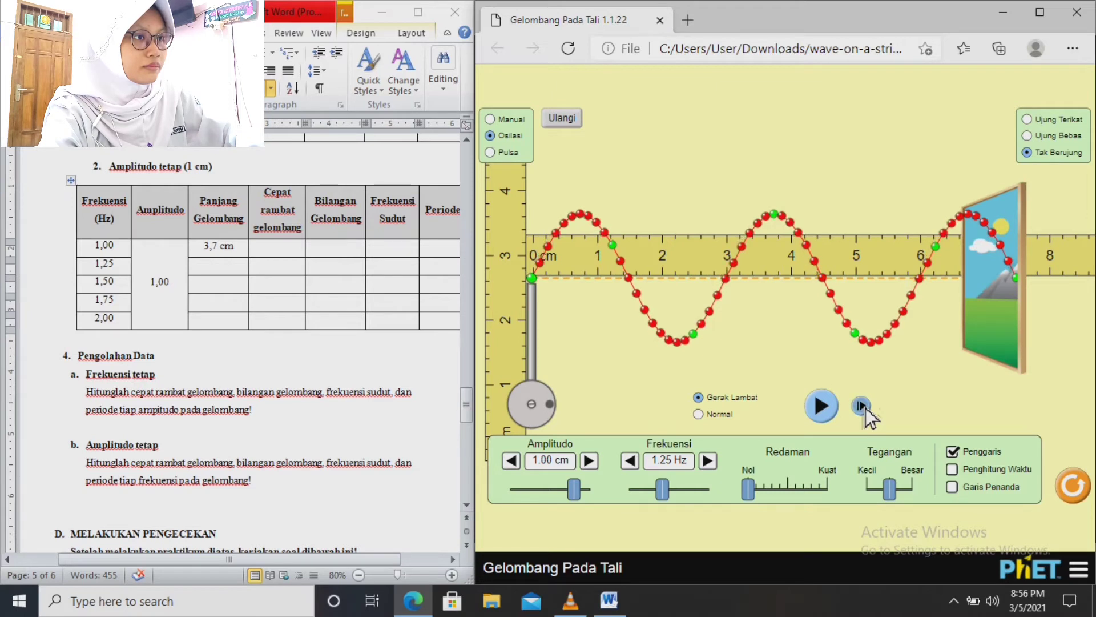
left_click(866, 409)
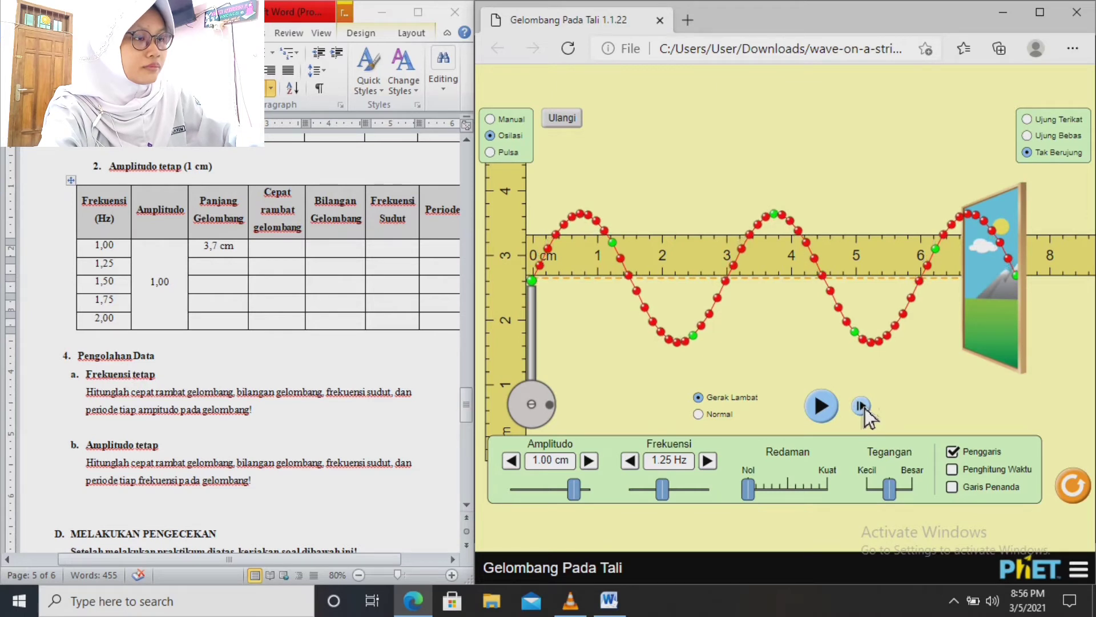
left_click(864, 408)
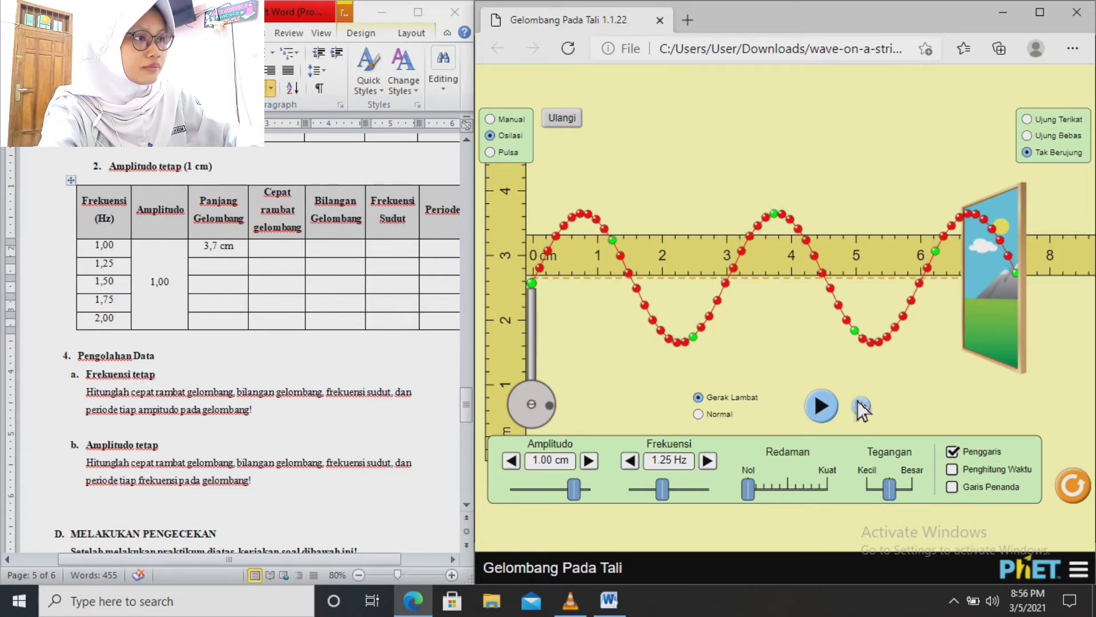
Run the 1.25 Hz wave briefly, pause it as the starting point nears the equilibrium line and advance a few frames onto it
left_click(834, 404)
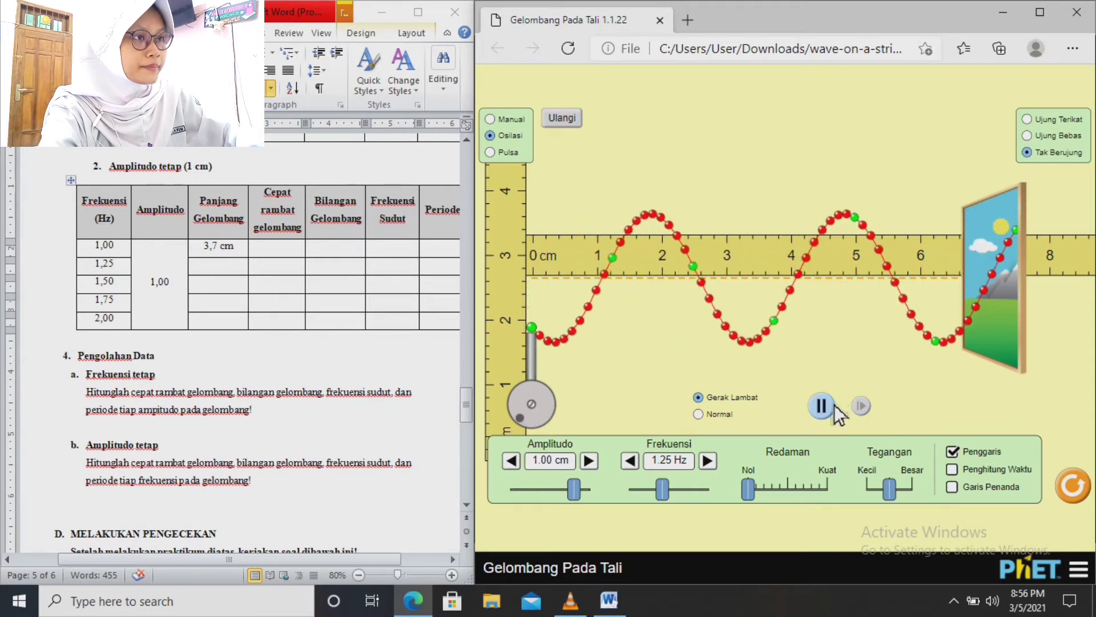
left_click(834, 405)
left_click(873, 405)
left_click(868, 404)
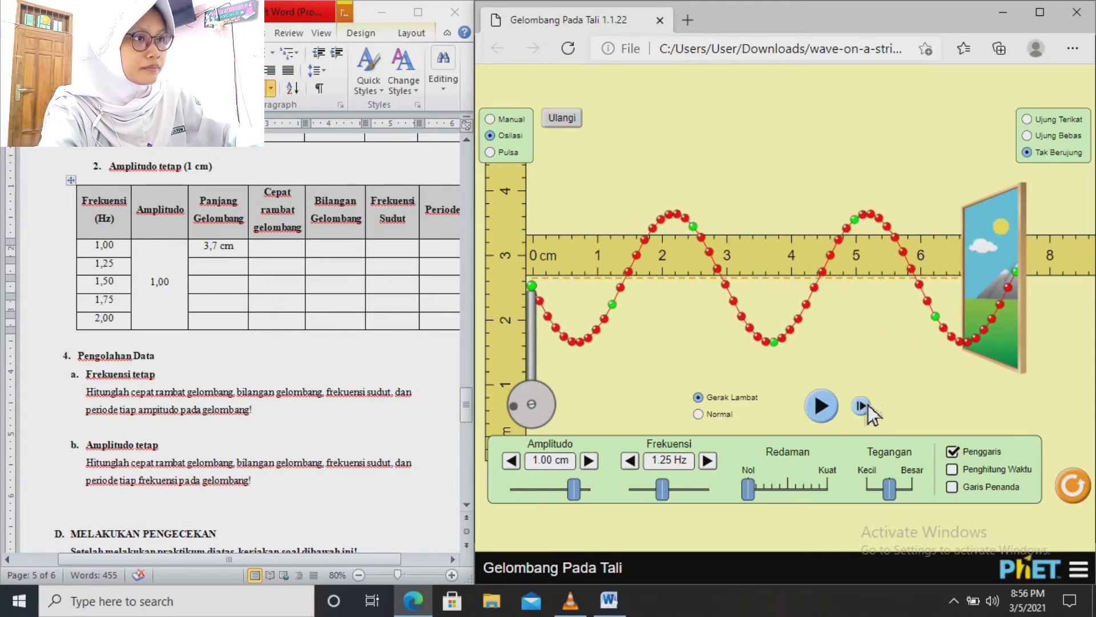
left_click(868, 404)
left_click(867, 404)
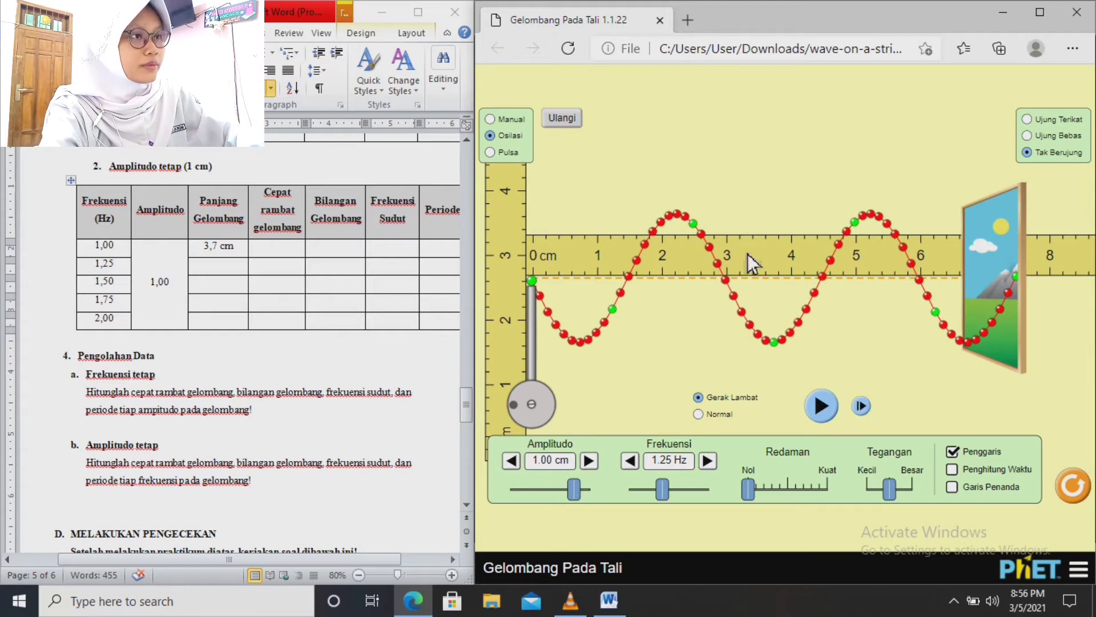
Align the horizontal ruler's lower edge with the equilibrium line and record 3 cm as the Panjang Gelombang for 1,25 Hz
left_click_drag(748, 255, 749, 257)
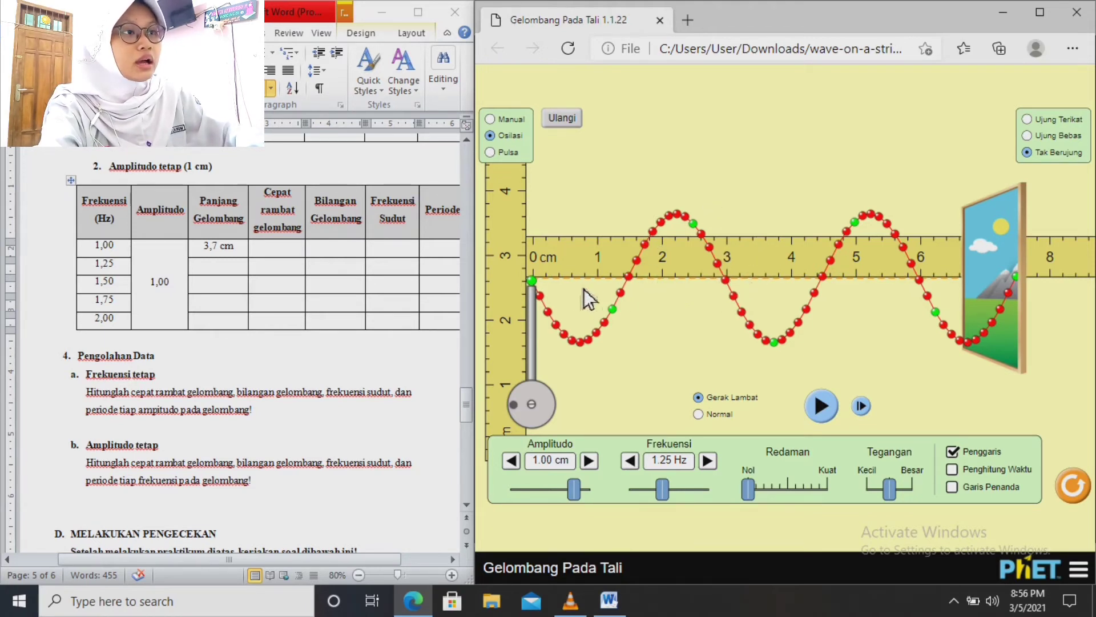
left_click(241, 262)
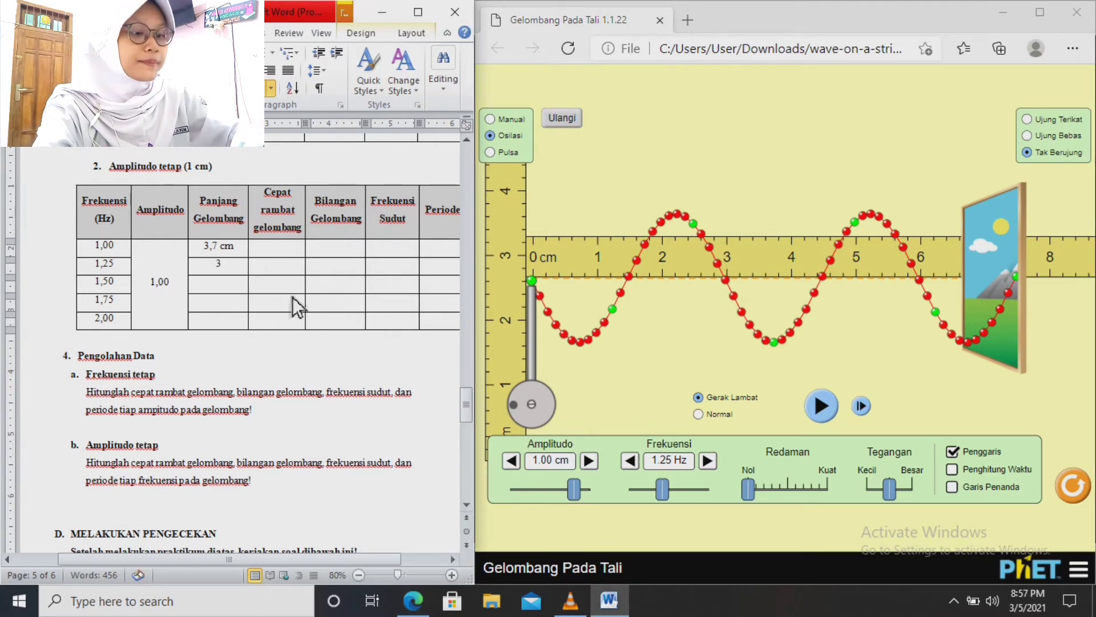
type("3 cm")
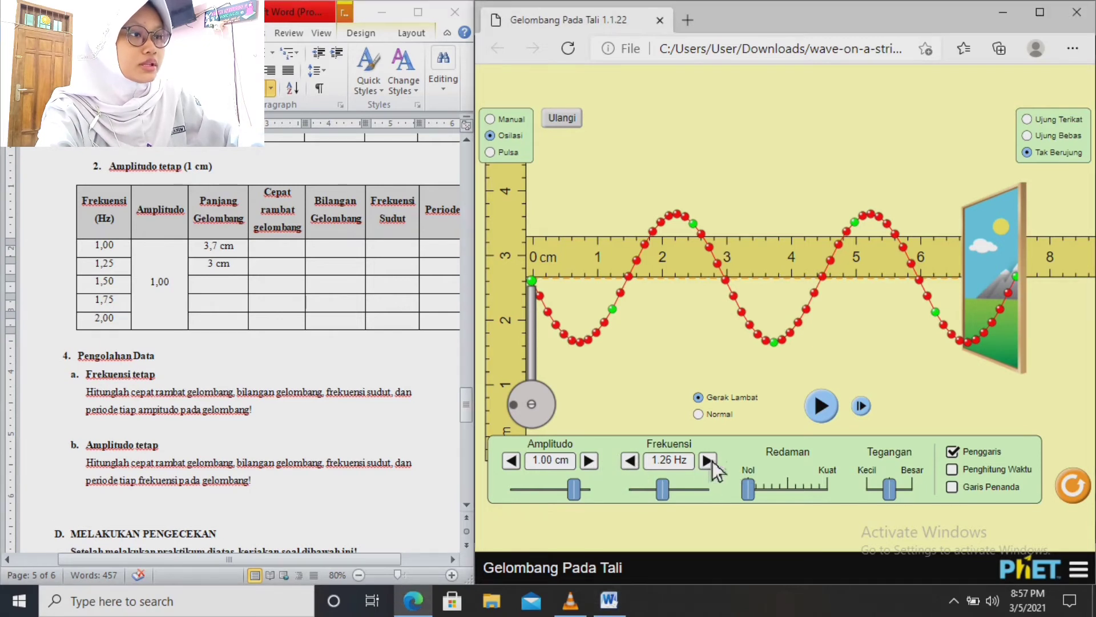
Set the oscillator's frequency to 1.50 Hz for the third table row and reset the string to flat
left_click(709, 461)
left_click_drag(663, 489, 674, 491)
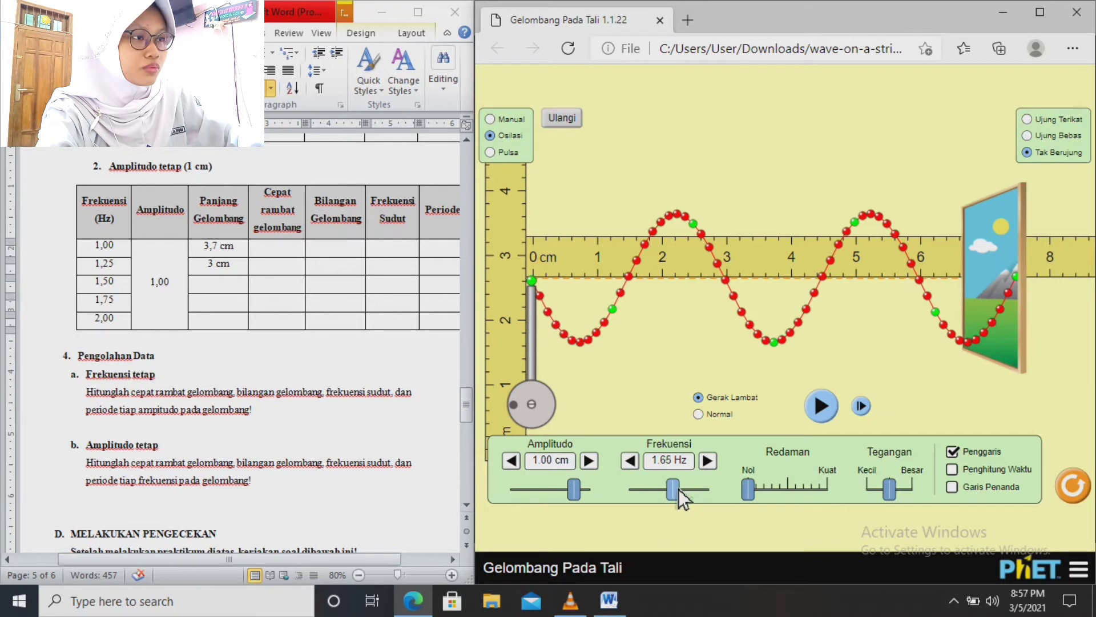
left_click_drag(675, 489, 675, 490)
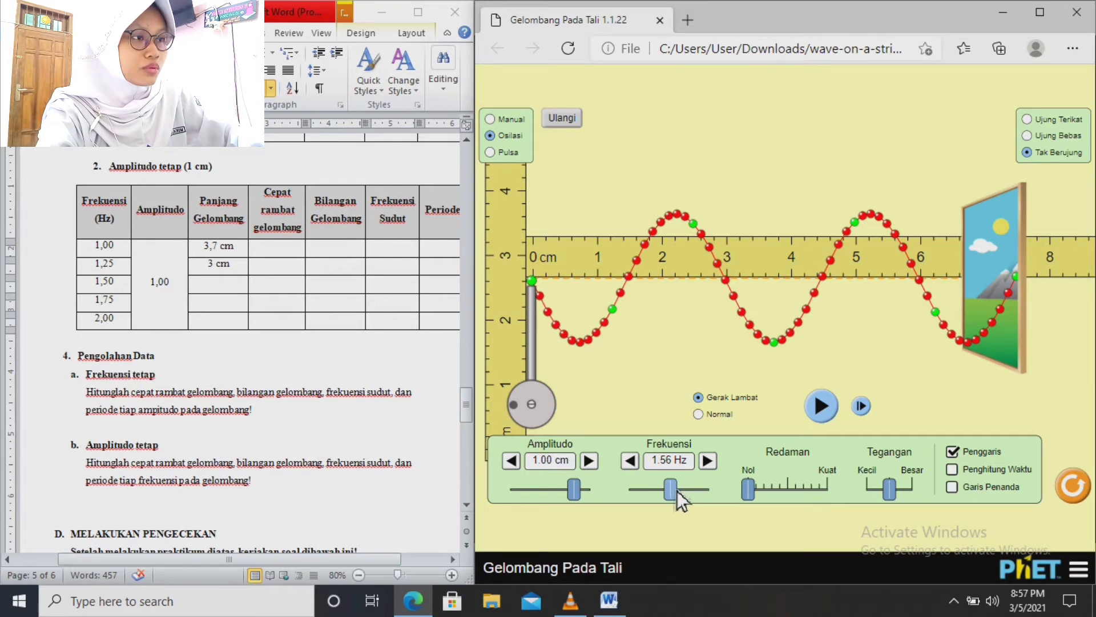
left_click(638, 466)
left_click(636, 467)
left_click(636, 467)
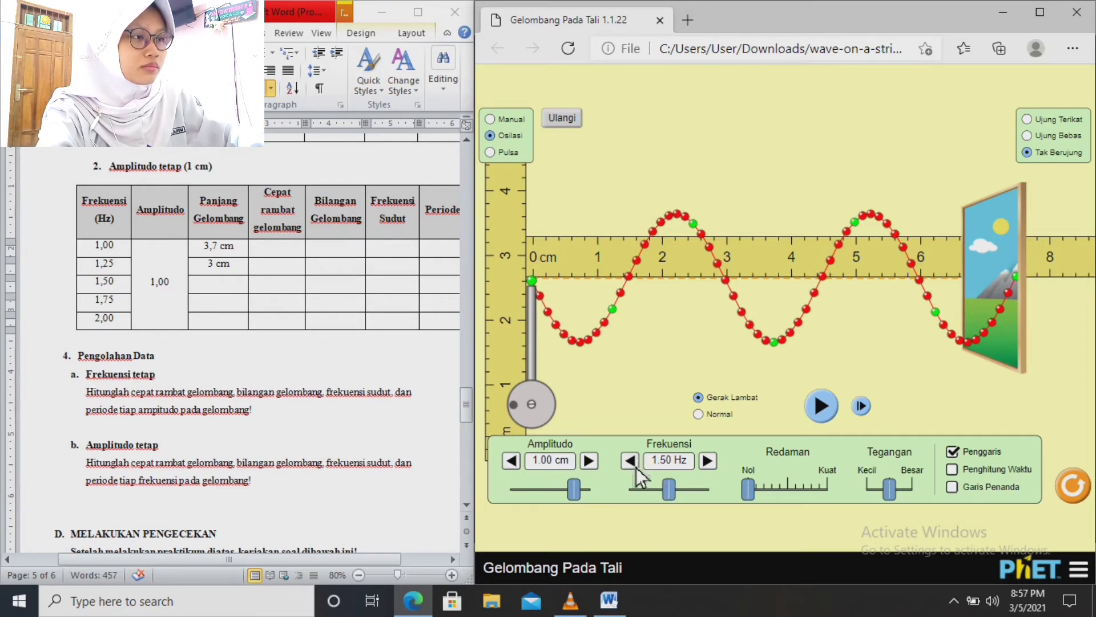
left_click(568, 123)
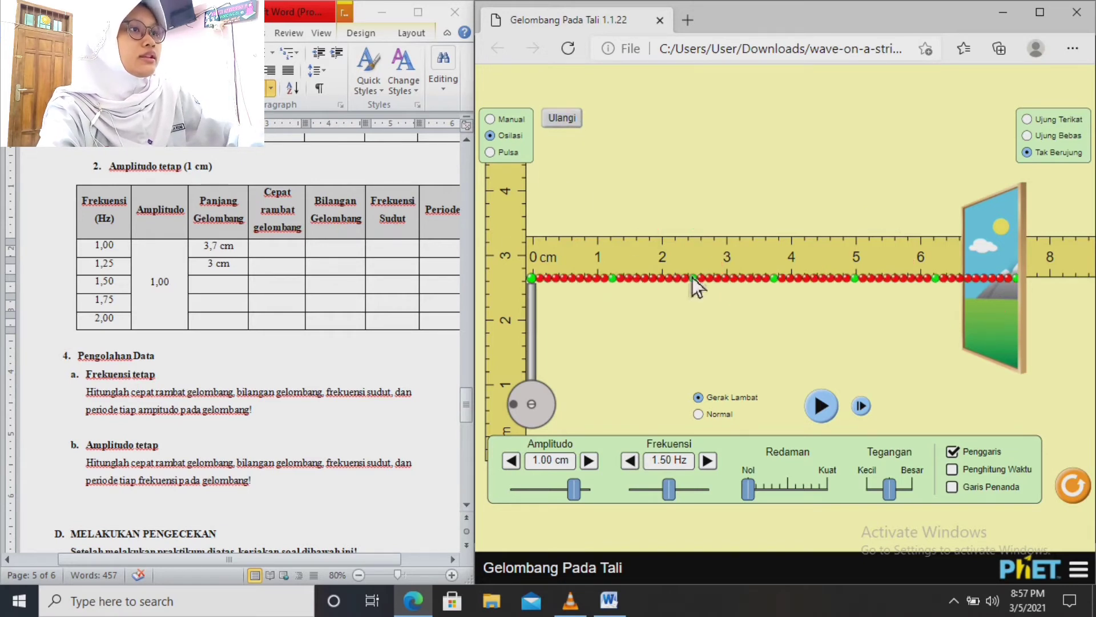
Run the 1.50 Hz wave at normal speed, pause it near equilibrium and advance frames until the starting point sits on the line
left_click(737, 418)
left_click(817, 400)
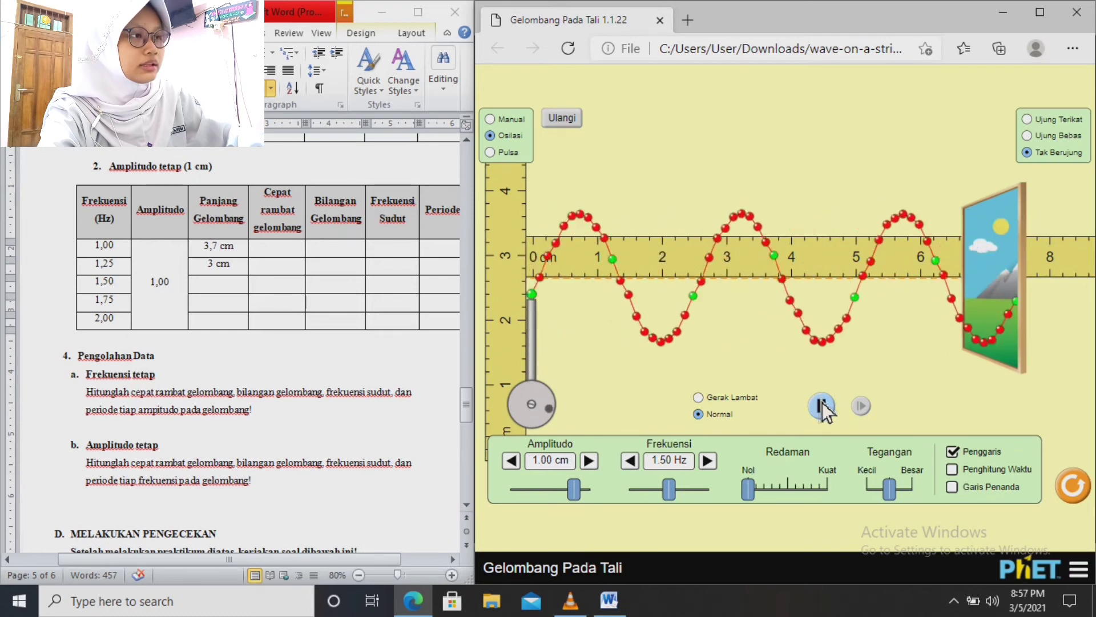
left_click(822, 407)
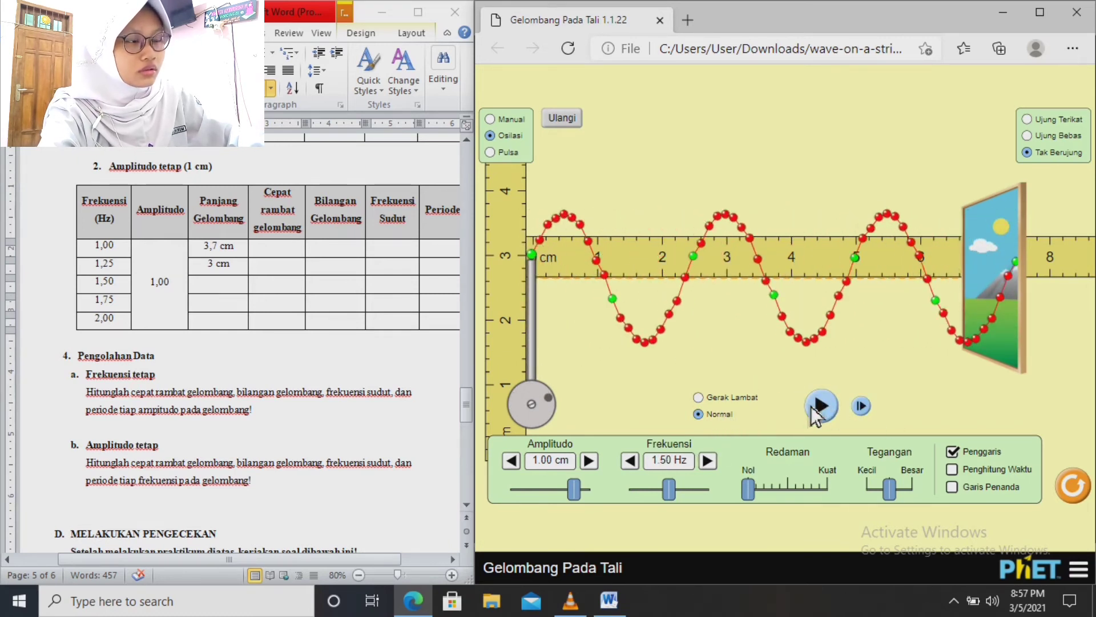
left_click(822, 407)
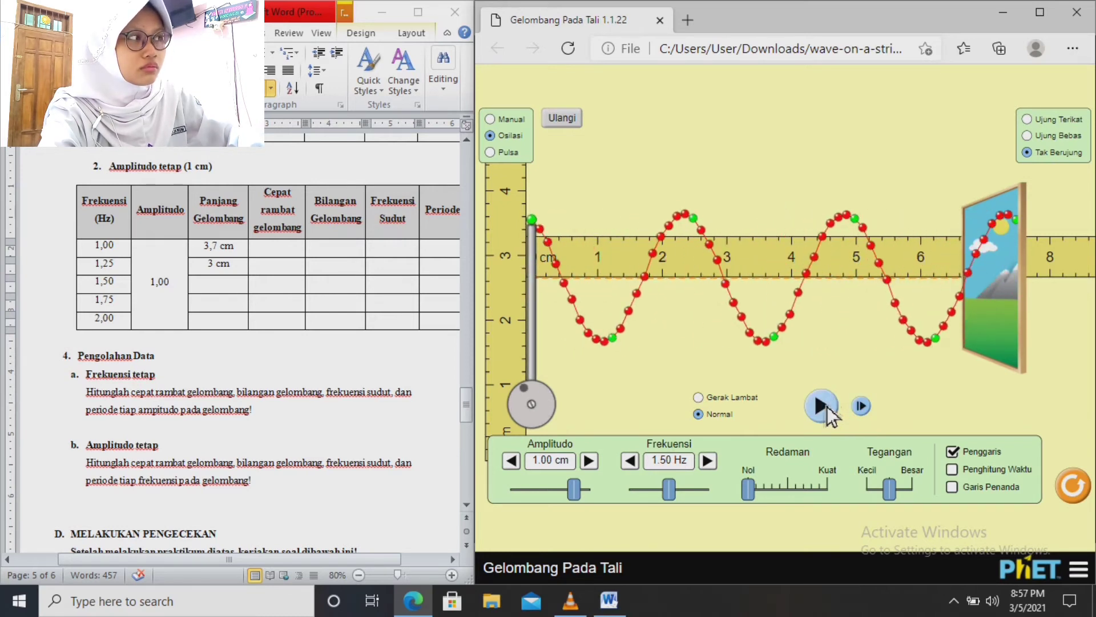
left_click(825, 406)
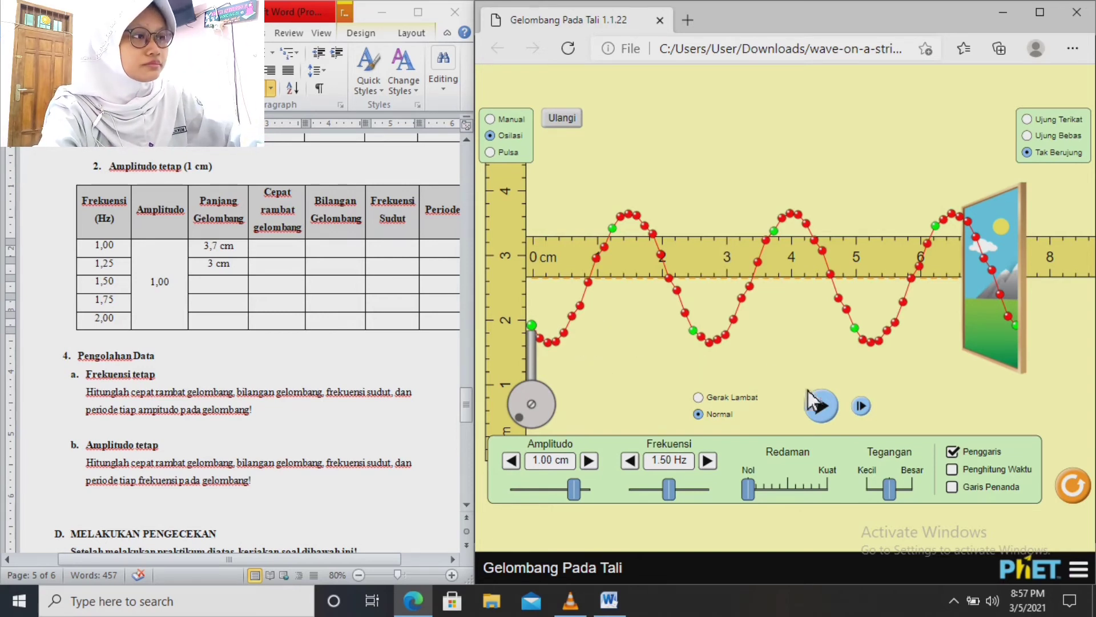
left_click(869, 406)
left_click(869, 407)
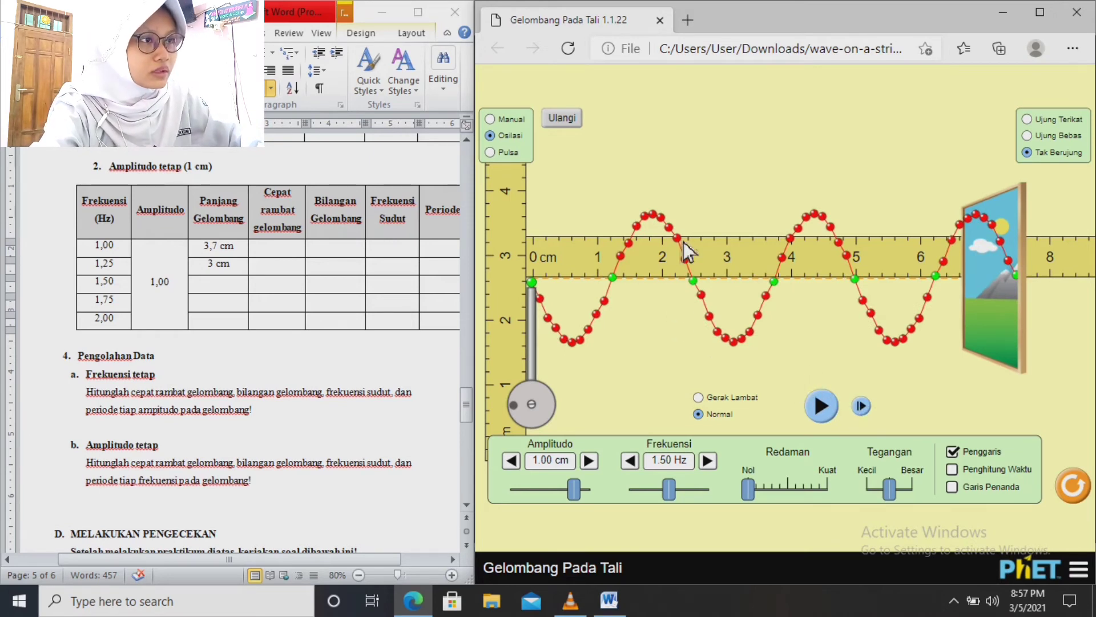
Align the horizontal ruler's zero with the wave's starting point and record 2,5 cm as the Panjang Gelombang for 1,50 Hz
mouse_move(685, 247)
left_mouse_down()
mouse_move(699, 245)
mouse_move(682, 242)
left_mouse_up()
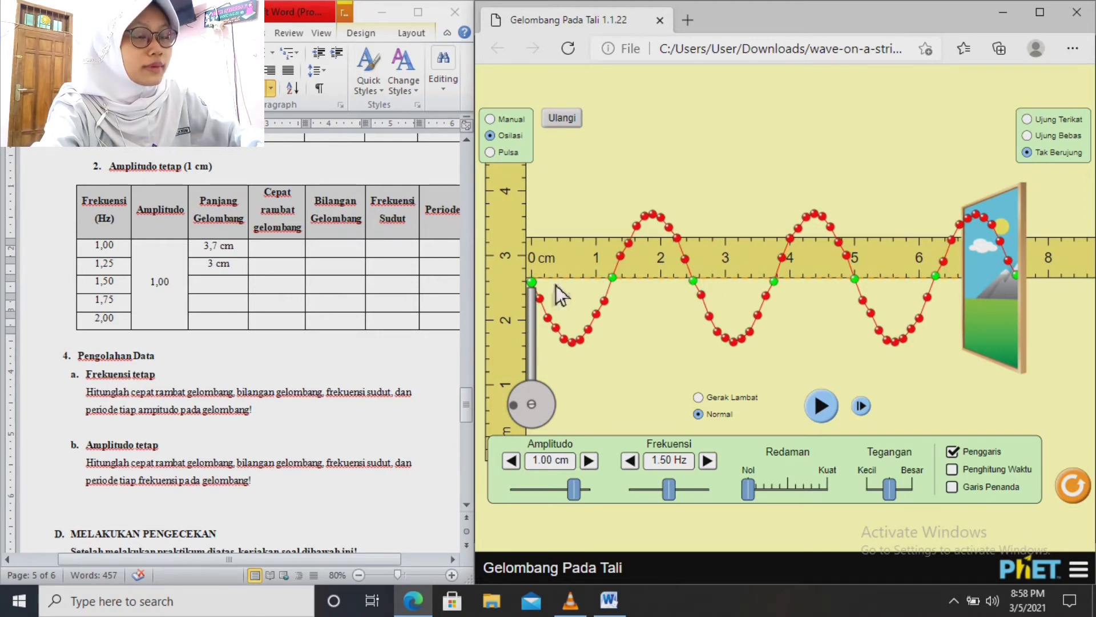
left_click(229, 284)
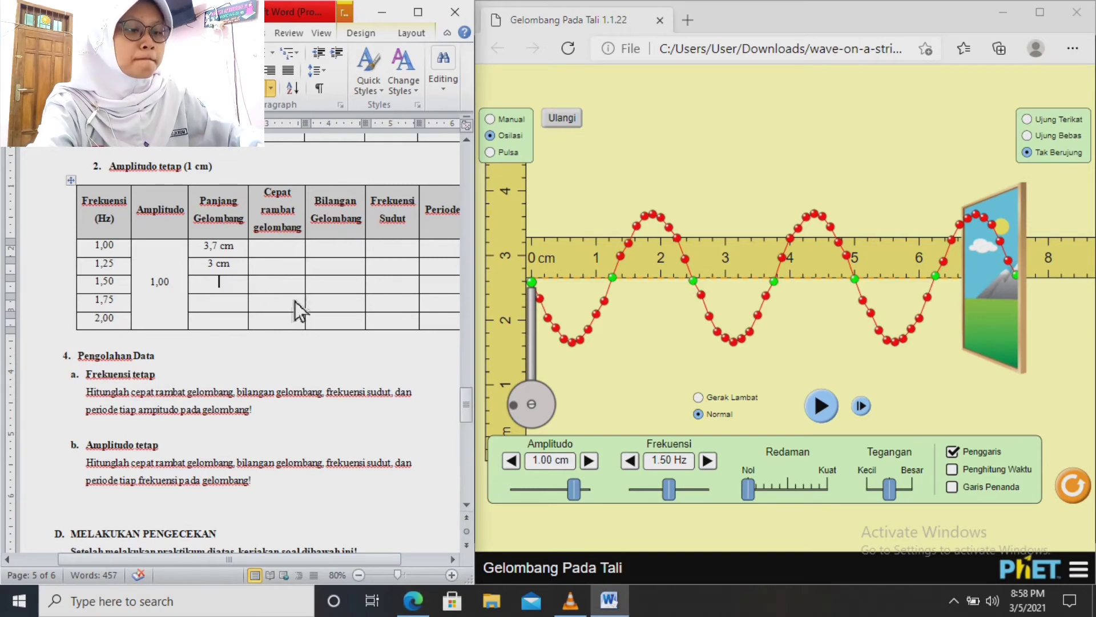
type("2")
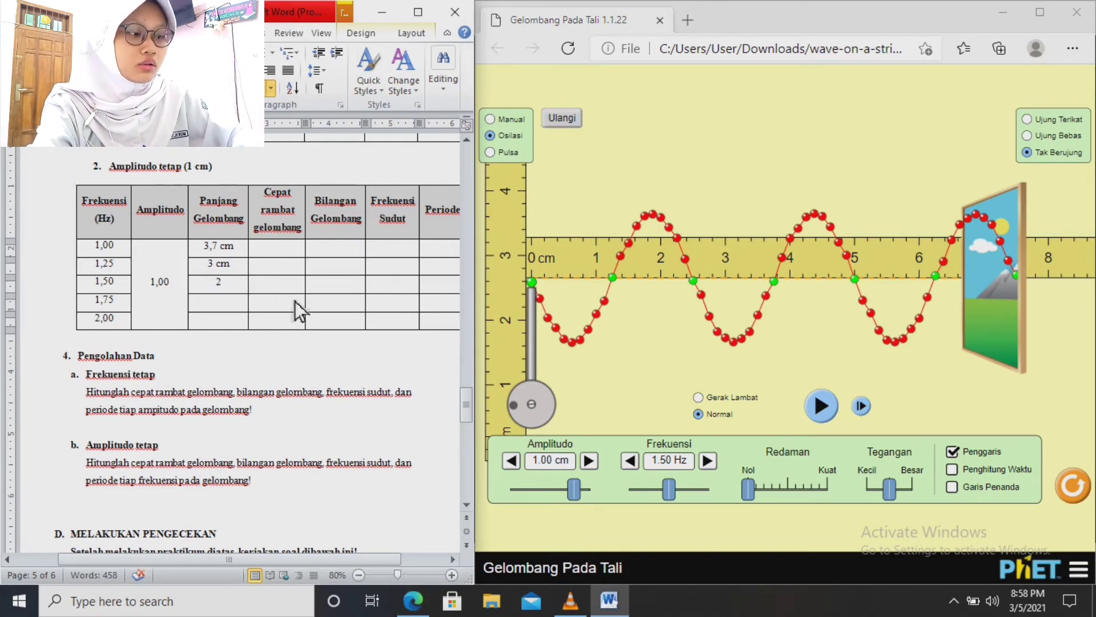
type(",")
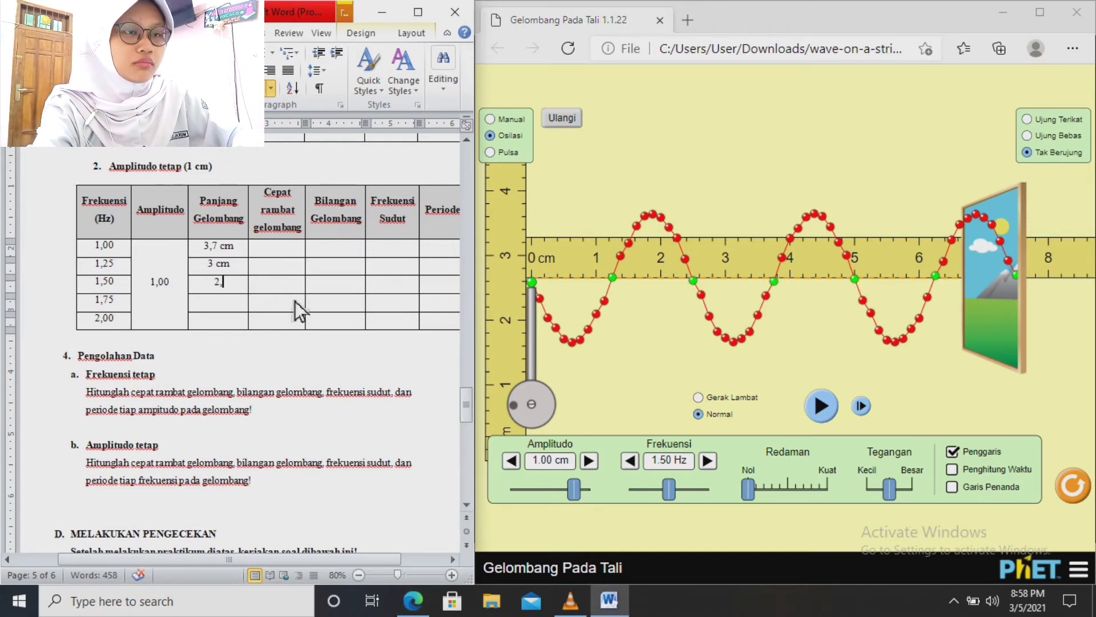
type("5 cm")
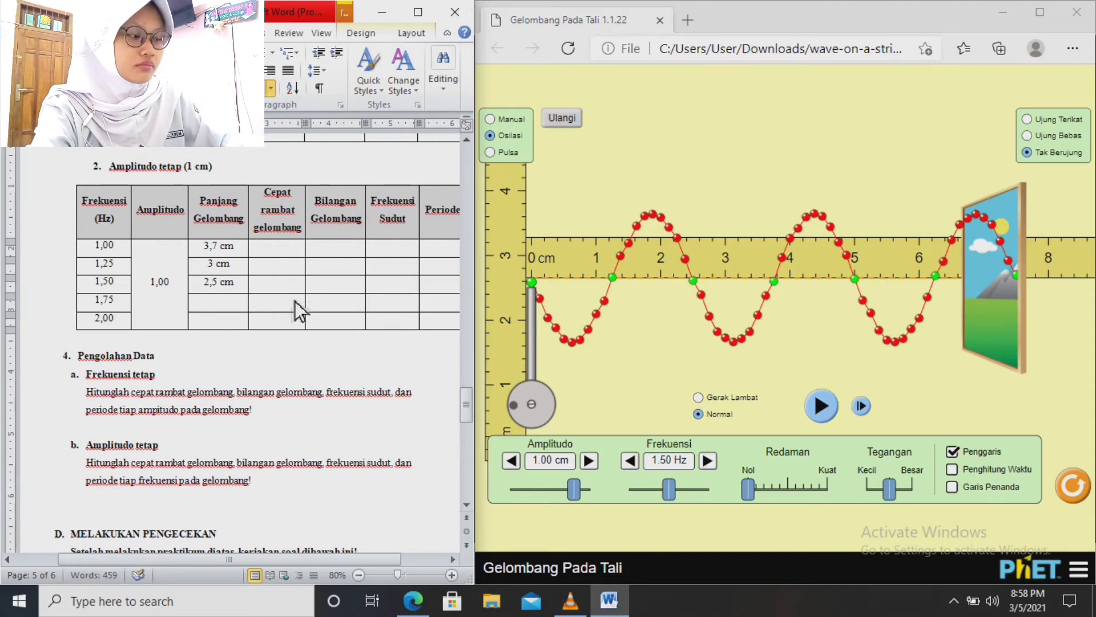
key("Down")
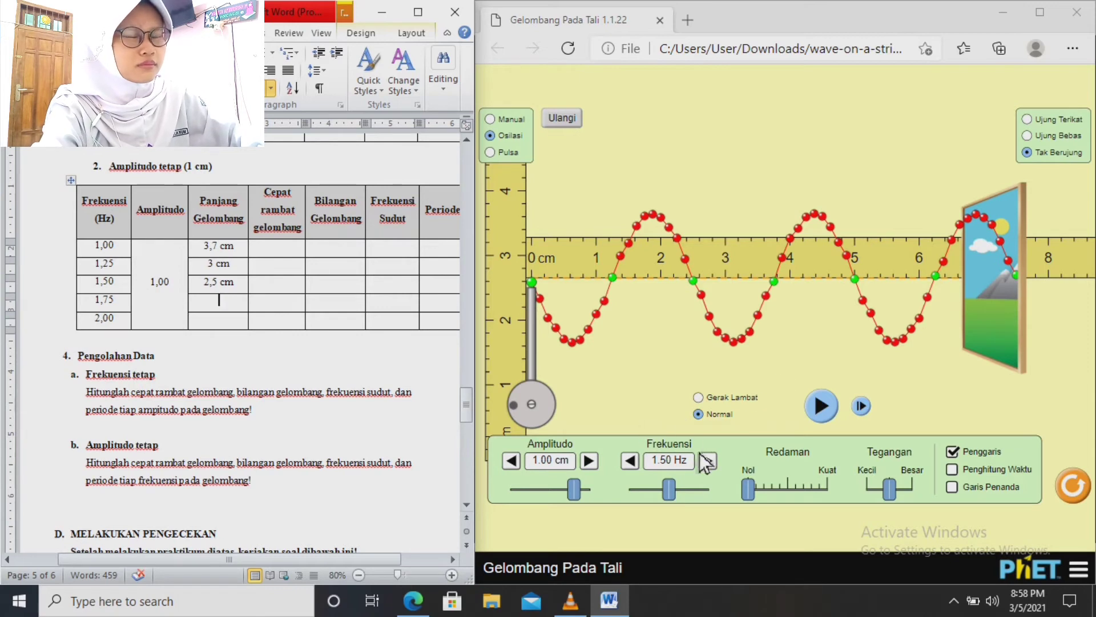
Set the oscillator's frequency to 1.75 Hz for the fourth table row and reset the string to flat
left_click(676, 489)
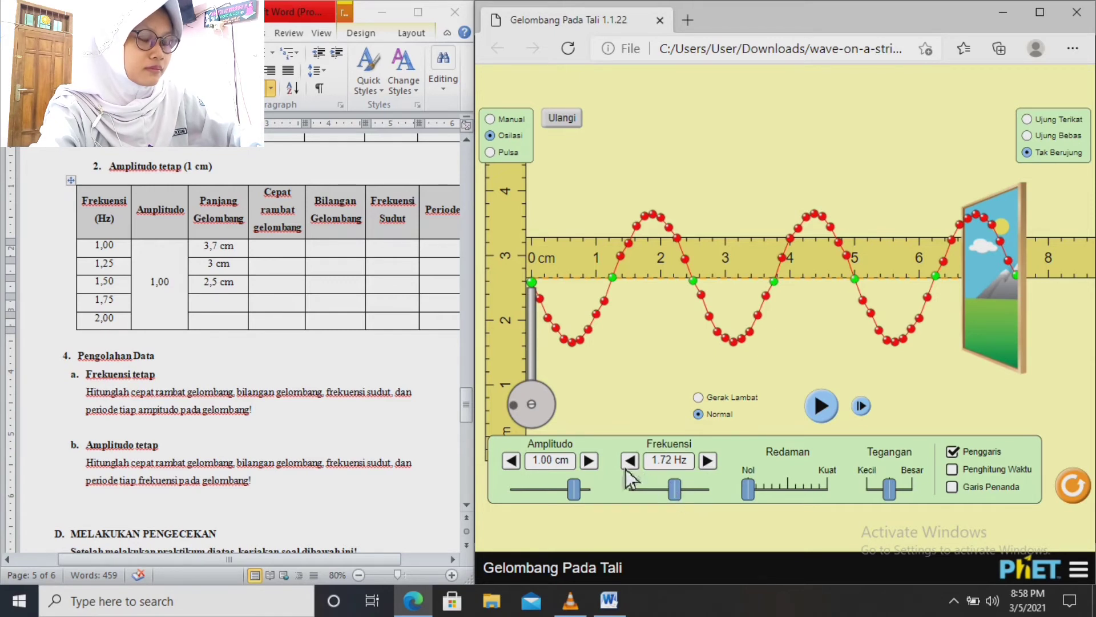
left_click(707, 463)
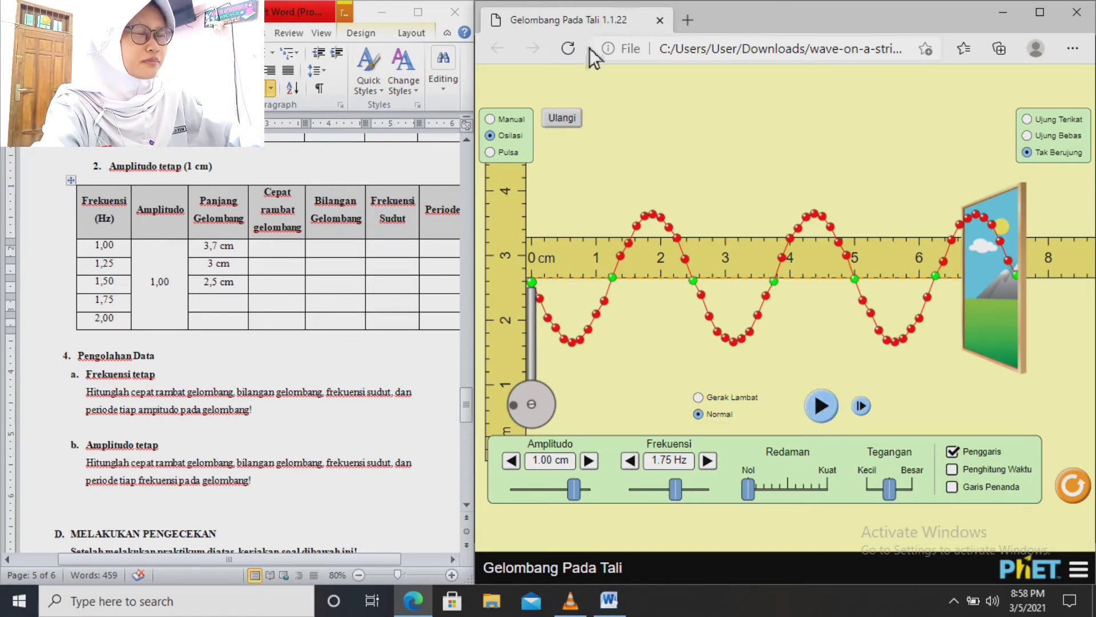
left_click(581, 117)
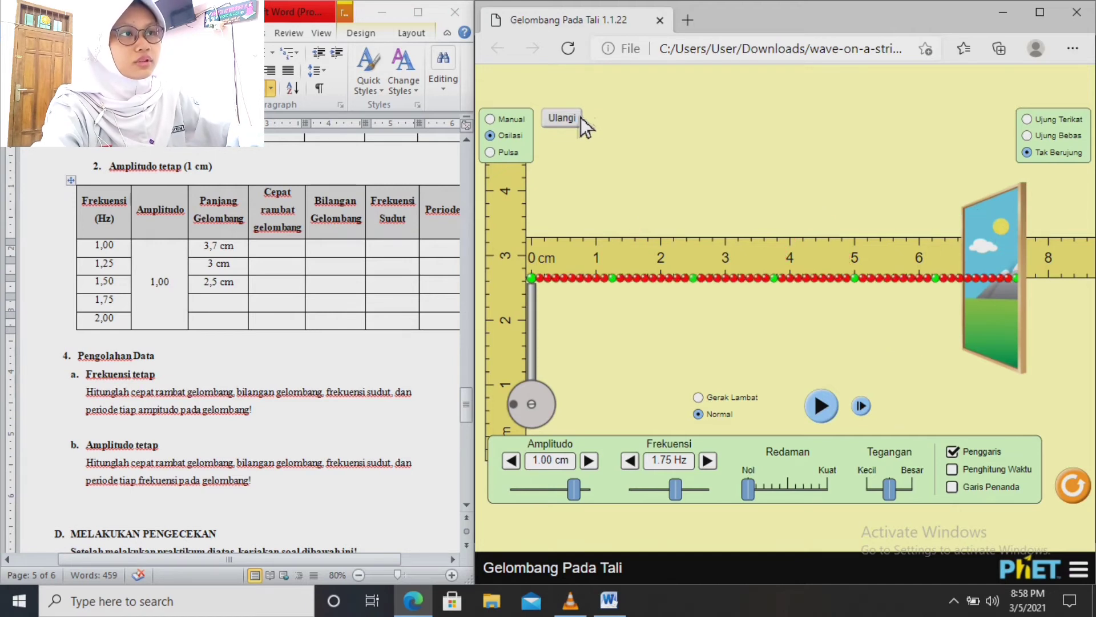
Run the 1.75 Hz wave at normal speed, pausing and resuming it to catch the starting point near the equilibrium line
left_click(830, 405)
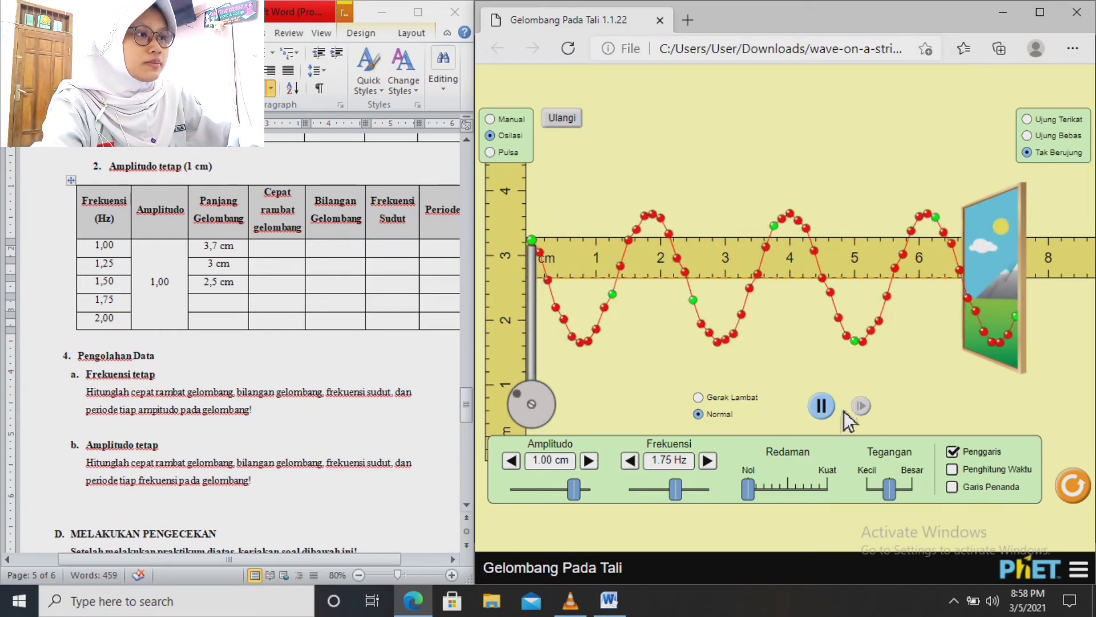
left_click(829, 406)
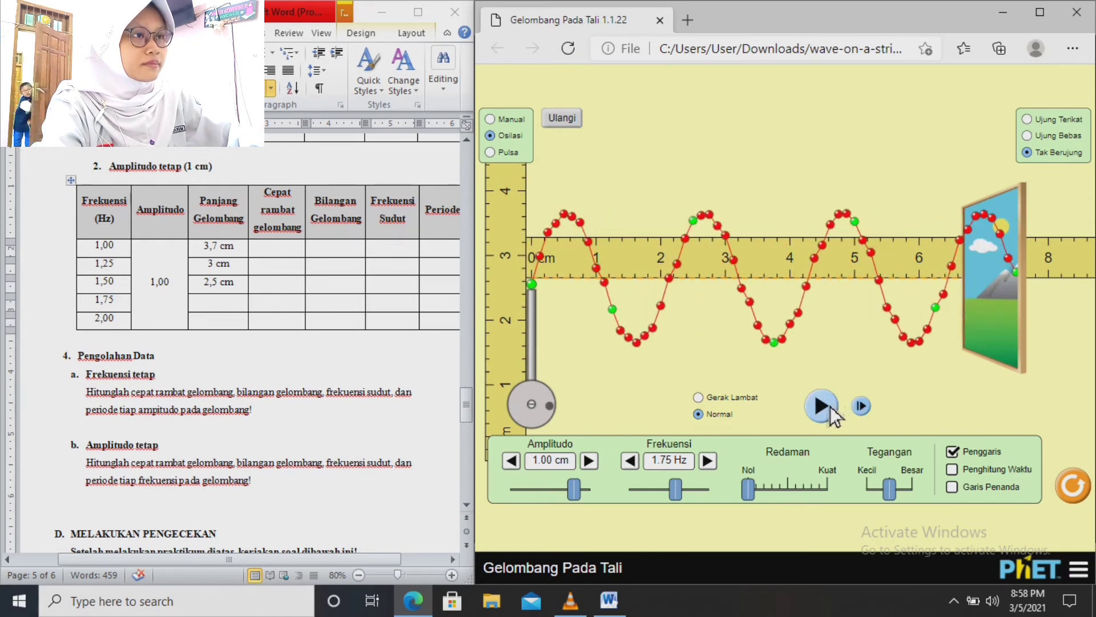
left_click(829, 407)
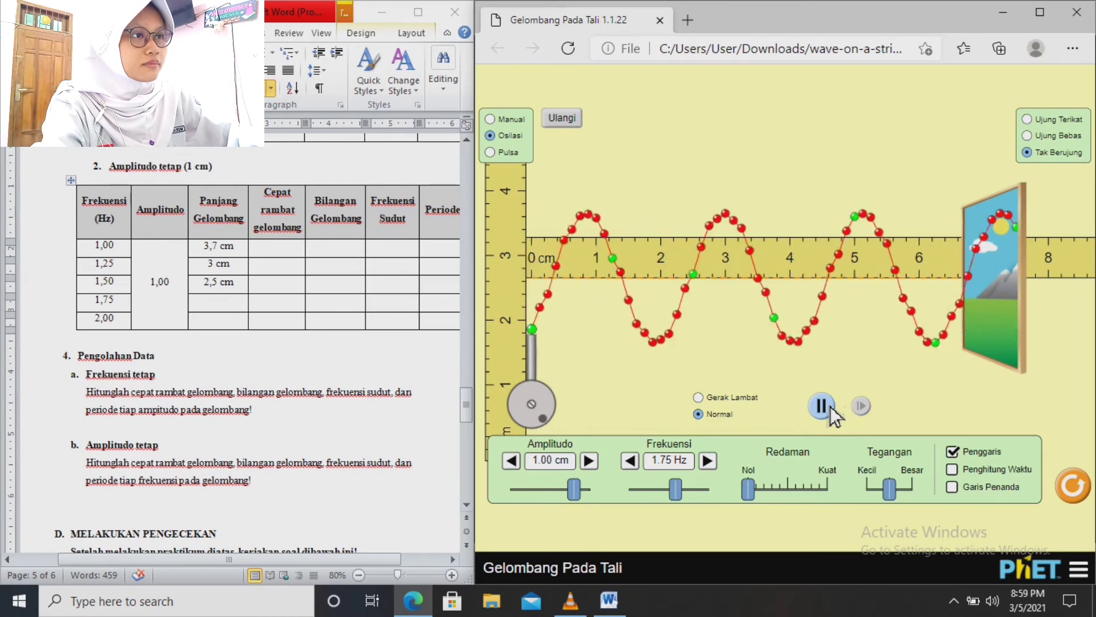
left_click(831, 406)
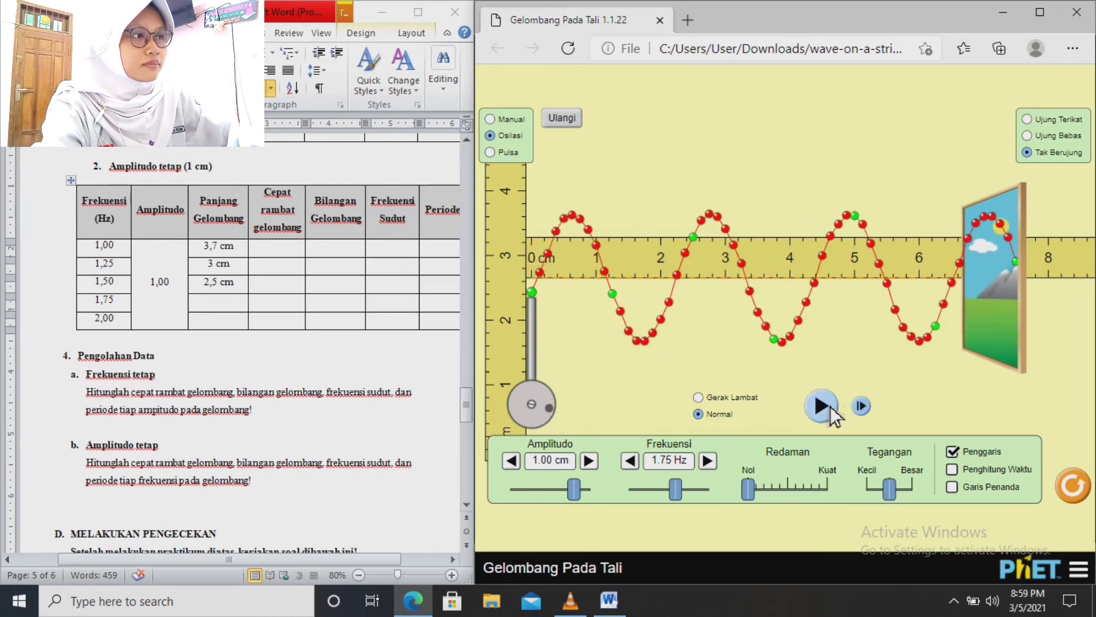
left_click(830, 406)
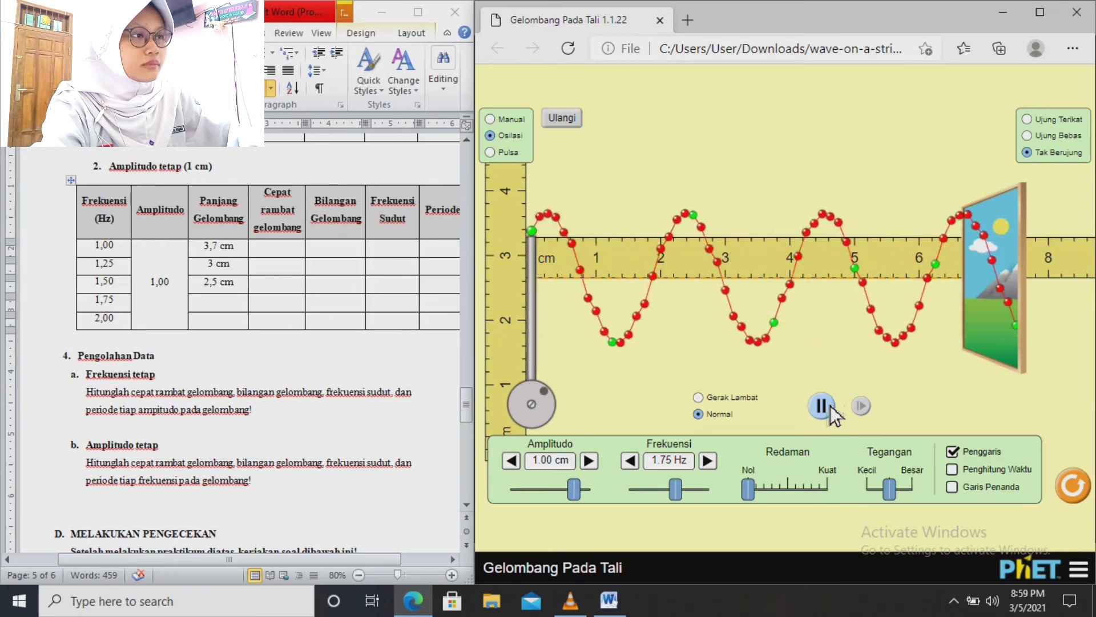
left_click(830, 406)
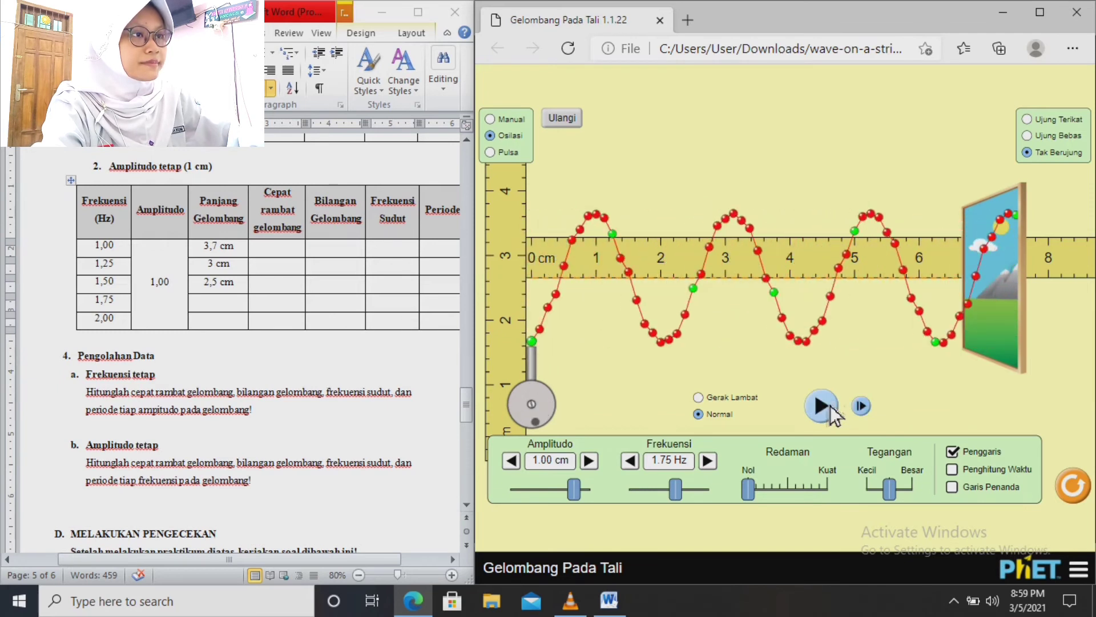
left_click(830, 406)
left_click(830, 406)
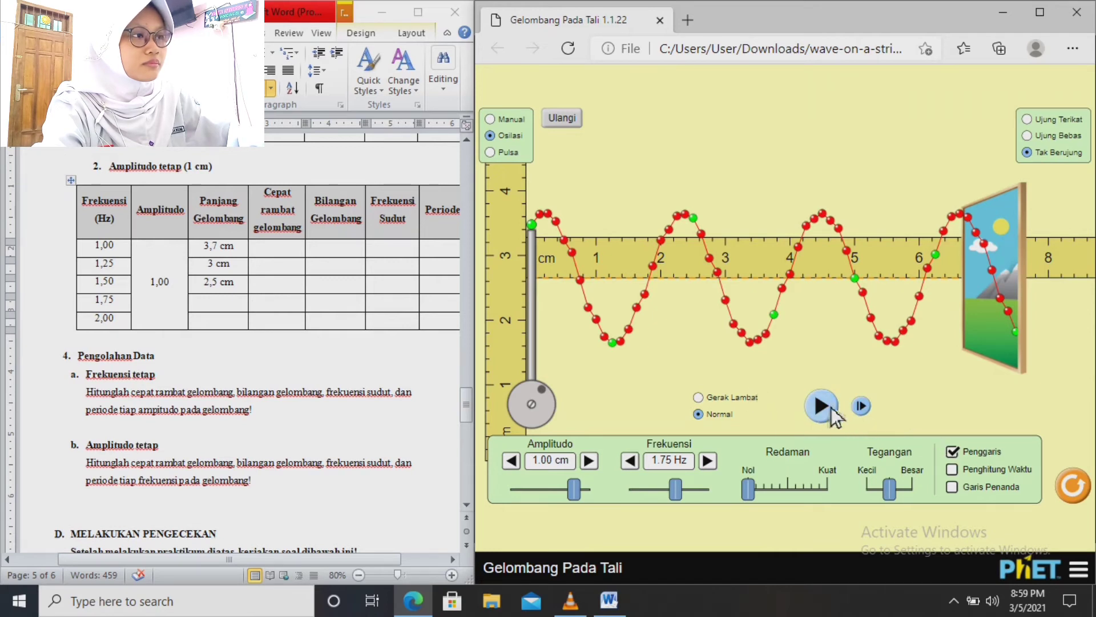
Try to bring the paused 1.75 Hz wave's starting point exactly onto the equilibrium line by advancing frame by frame
left_click(862, 405)
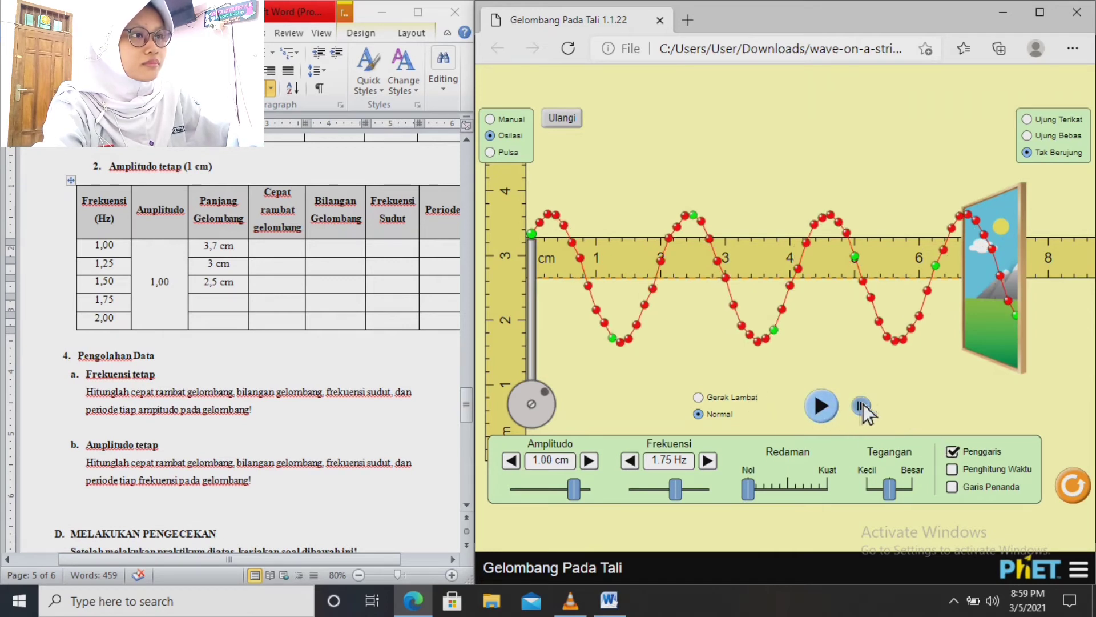
left_click(861, 405)
left_click(862, 405)
left_click(862, 405)
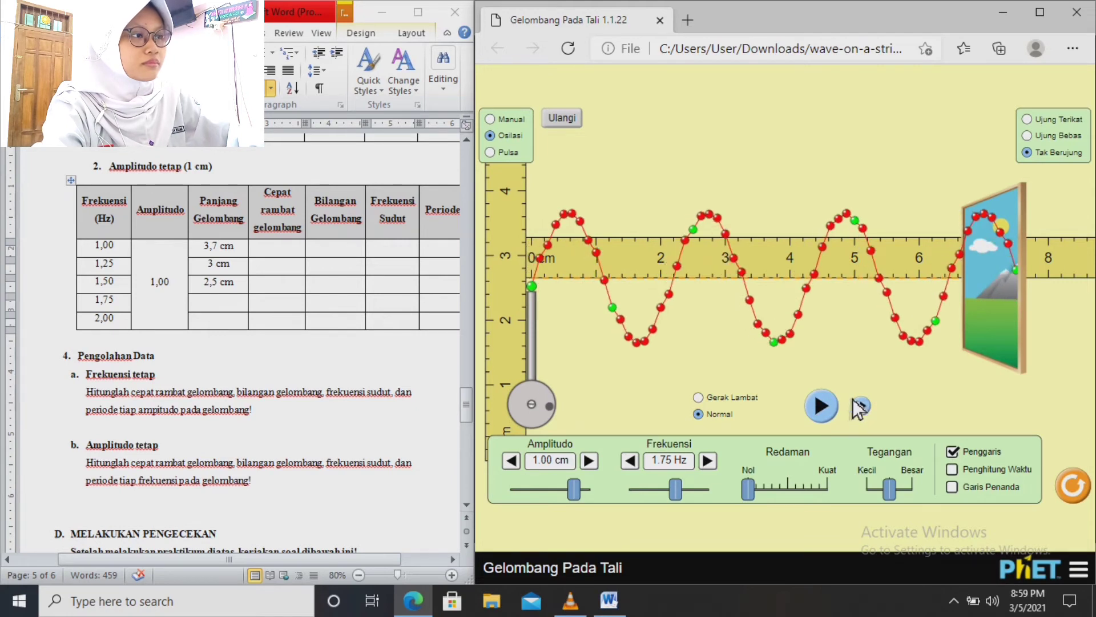
left_click(862, 406)
left_click(862, 406)
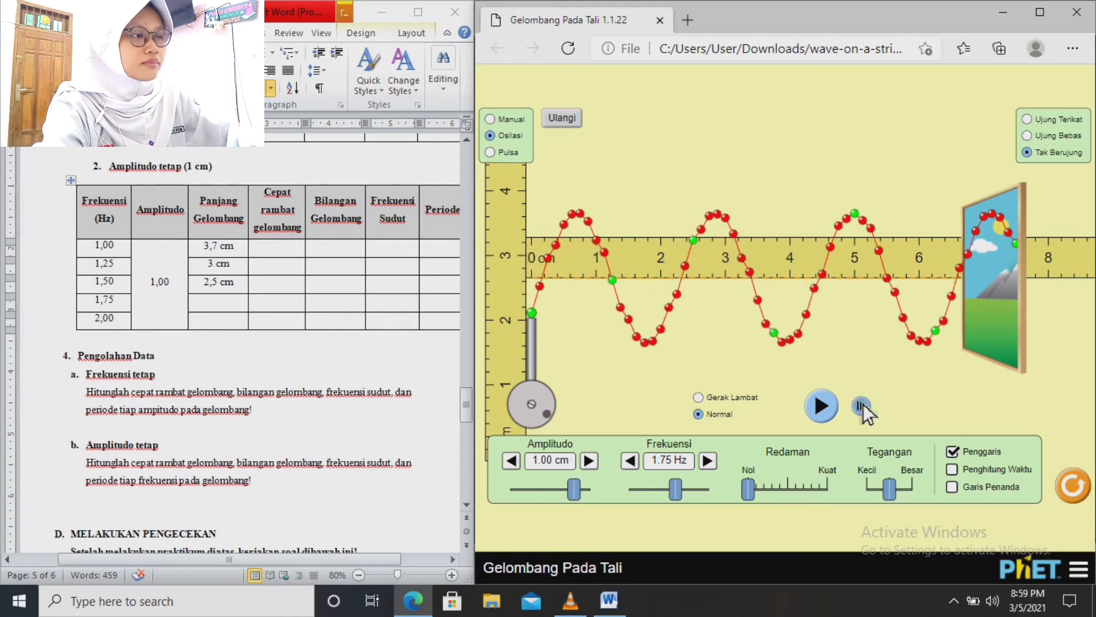
left_click(861, 405)
left_click(861, 405)
left_click(861, 405)
left_click(861, 405)
left_click(862, 405)
left_click(861, 405)
left_click(862, 406)
left_click(862, 405)
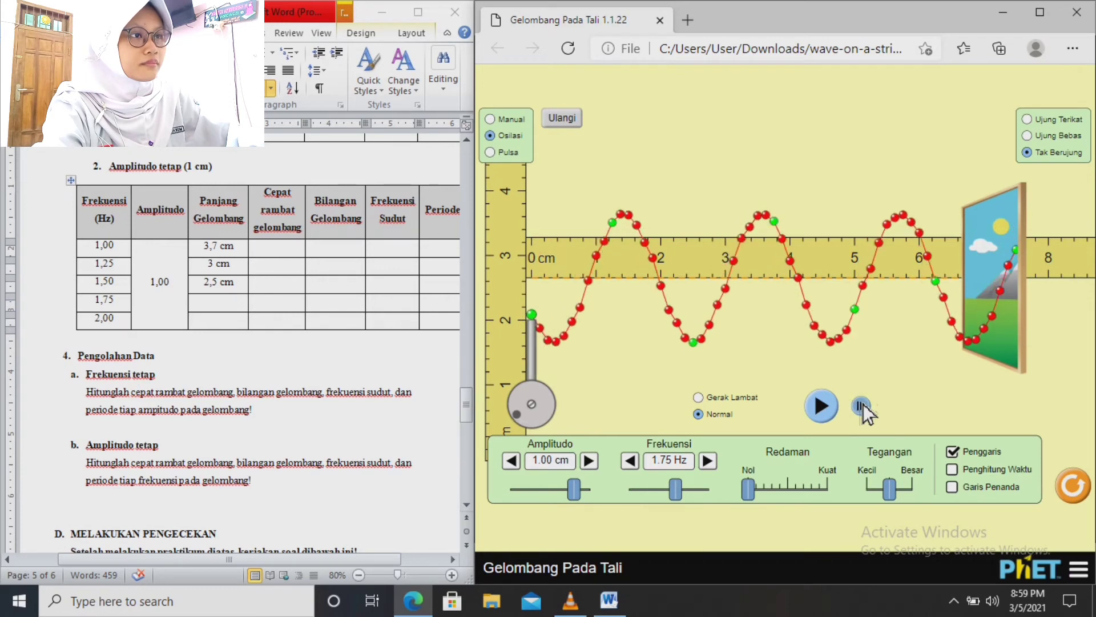
left_click(862, 405)
left_click(862, 406)
left_click(861, 405)
left_click(861, 406)
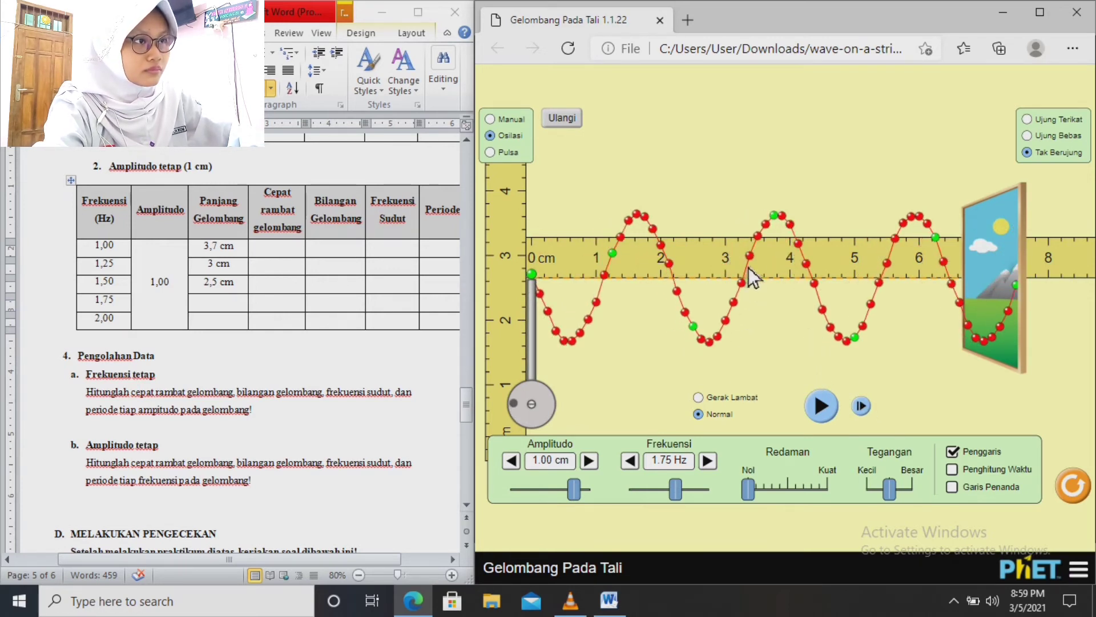
Replay and pause the 1.75 Hz wave, step its starting point towards the equilibrium line and nudge the horizontal ruler slightly
left_click(822, 406)
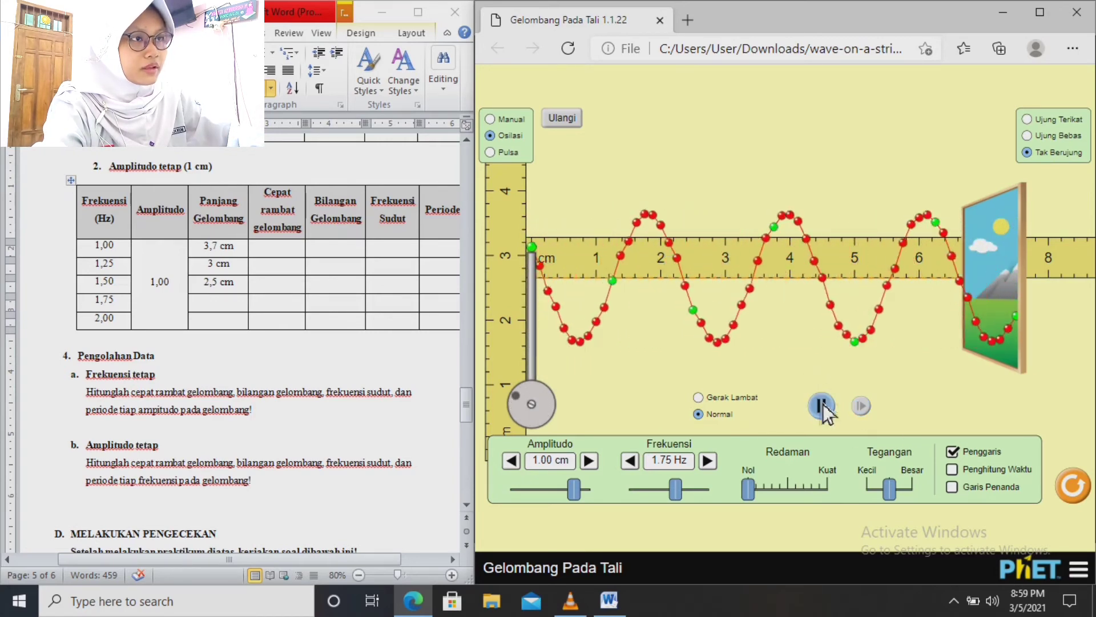
left_click(822, 406)
left_click(863, 413)
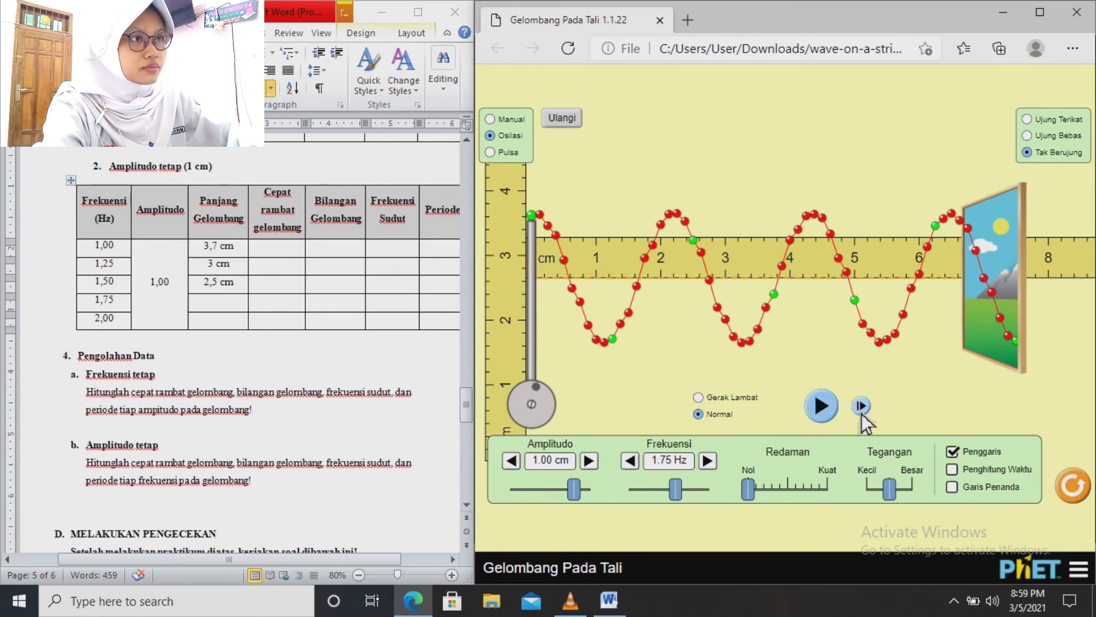
left_click(862, 412)
left_click(861, 410)
left_click(861, 410)
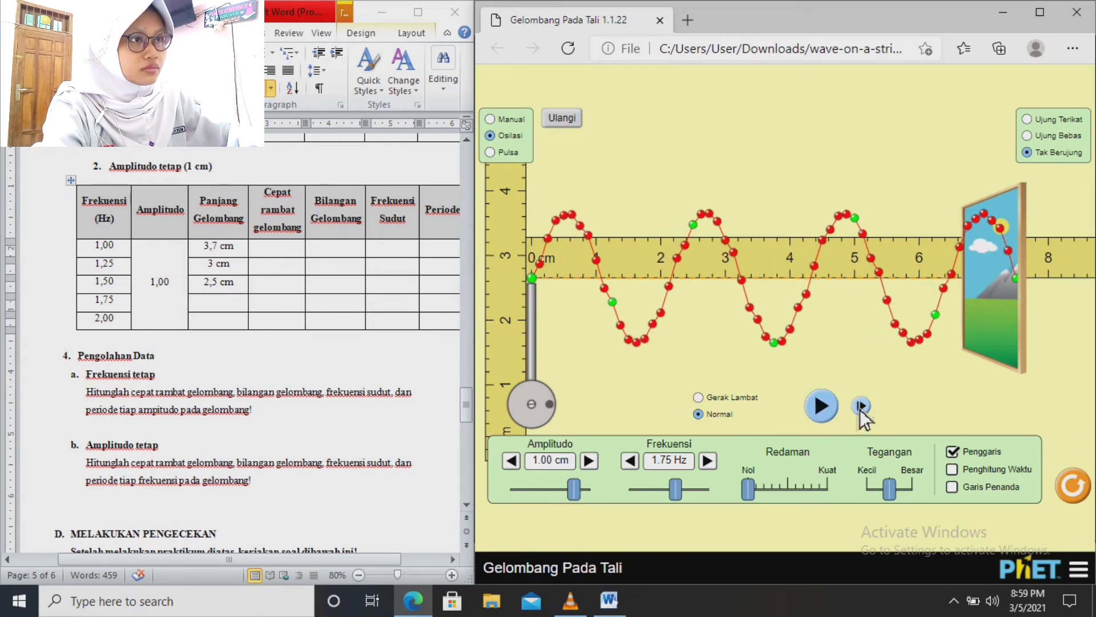
left_click_drag(771, 258, 777, 256)
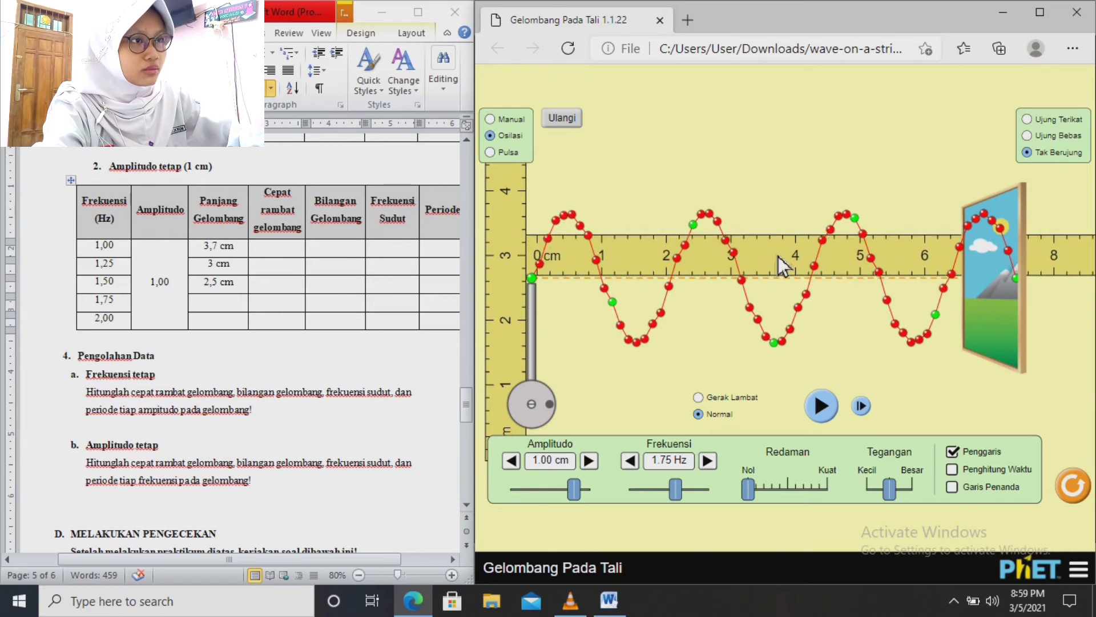
left_click(863, 408)
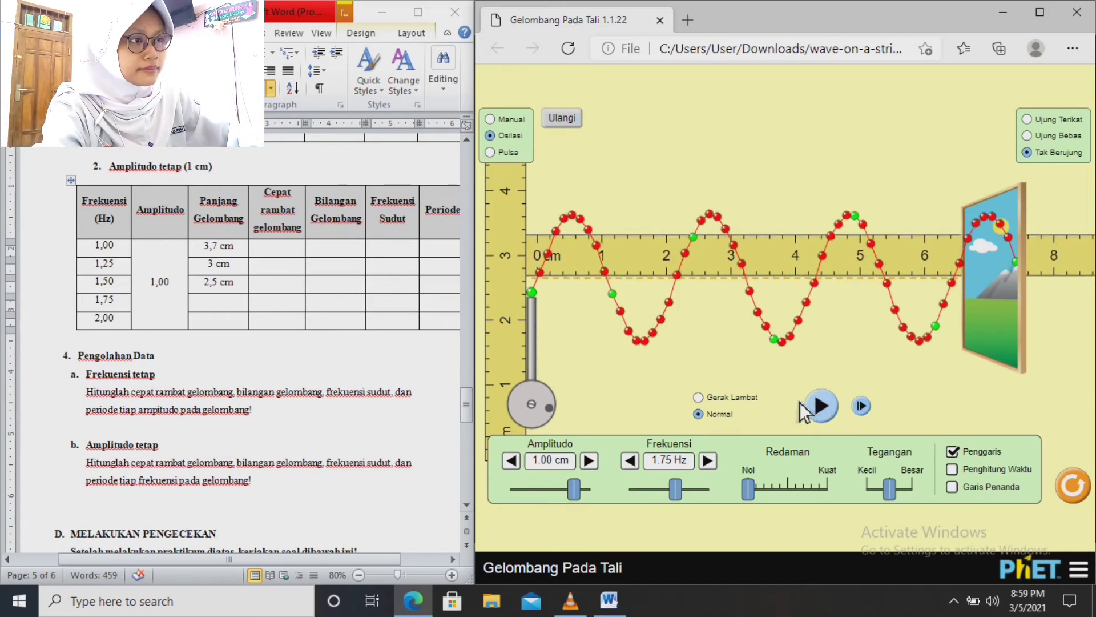
Replay the 1.75 Hz wave in slow motion, pause it, and advance frame by frame to bring its starting point to the equilibrium line
left_click(743, 398)
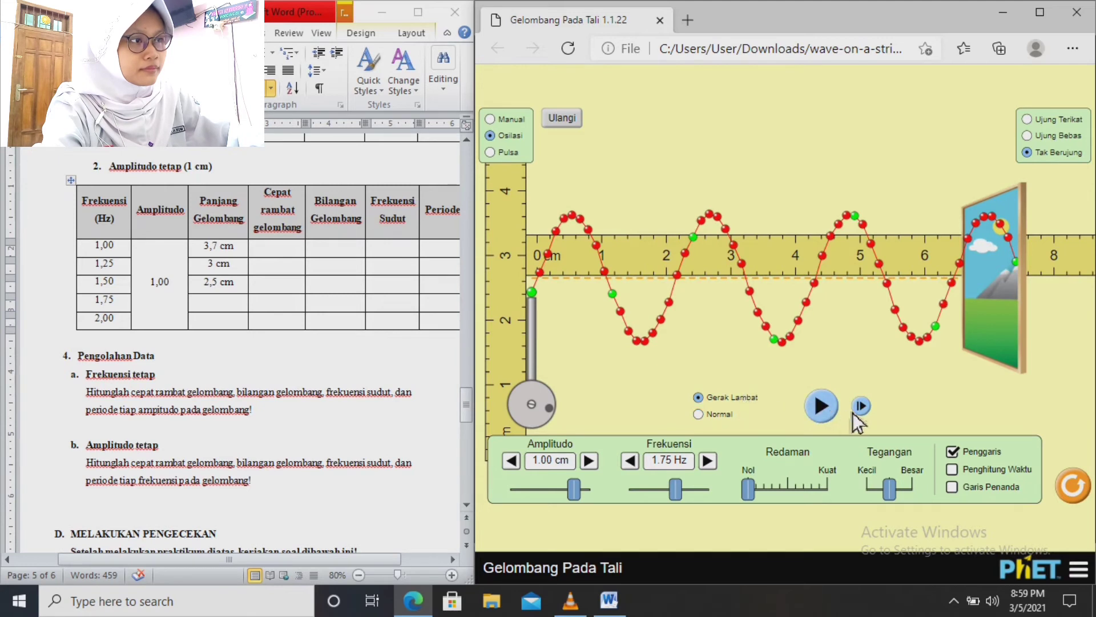
left_click(822, 408)
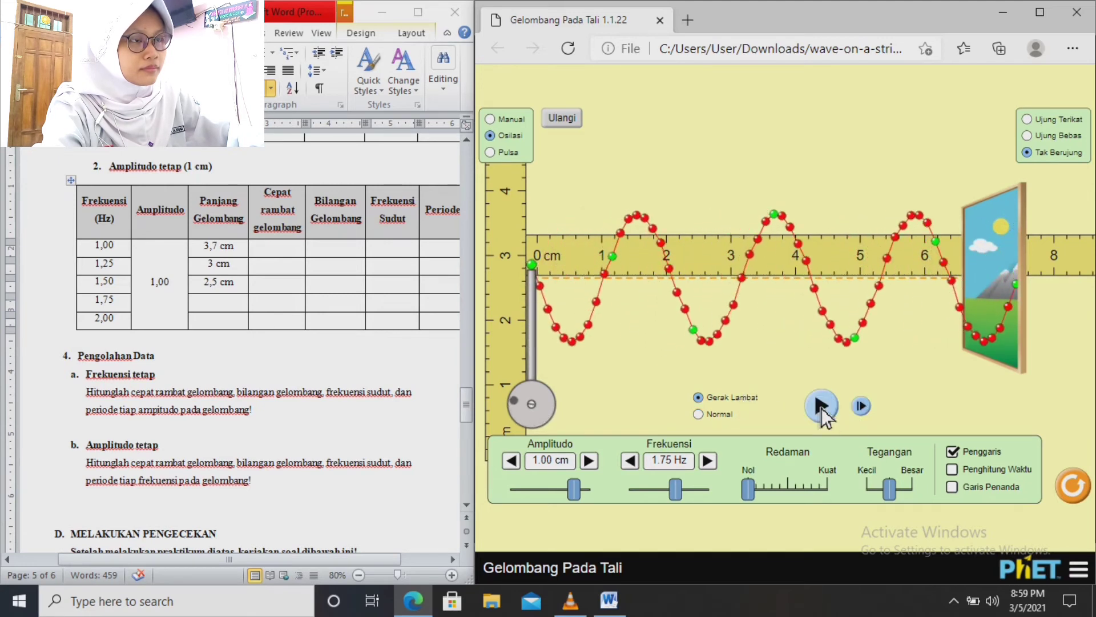
left_click(821, 408)
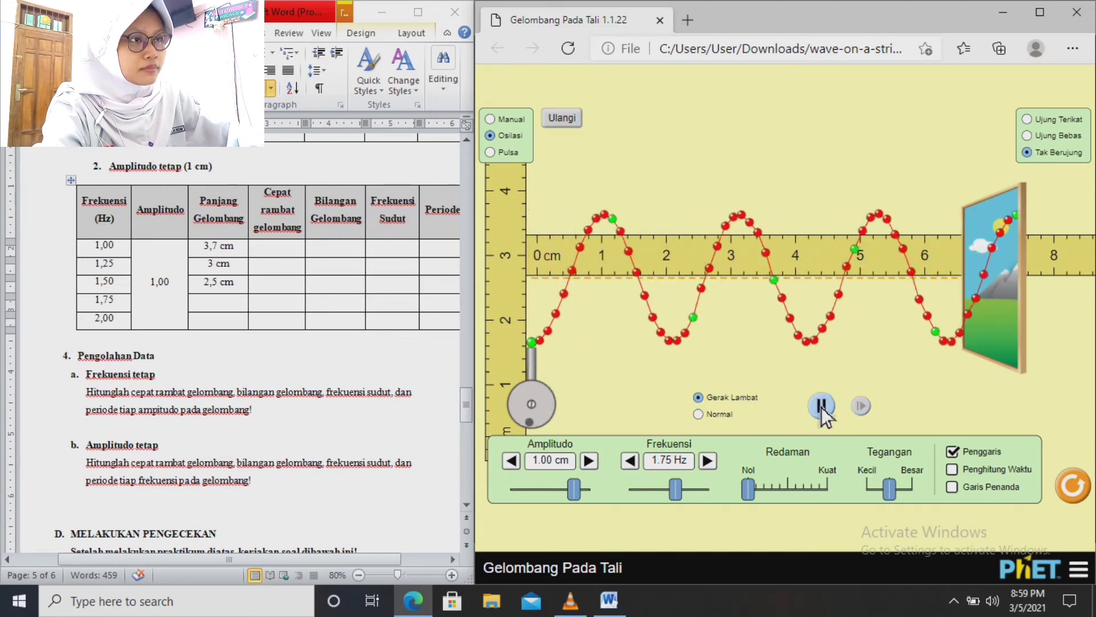
left_click(821, 407)
left_click(862, 409)
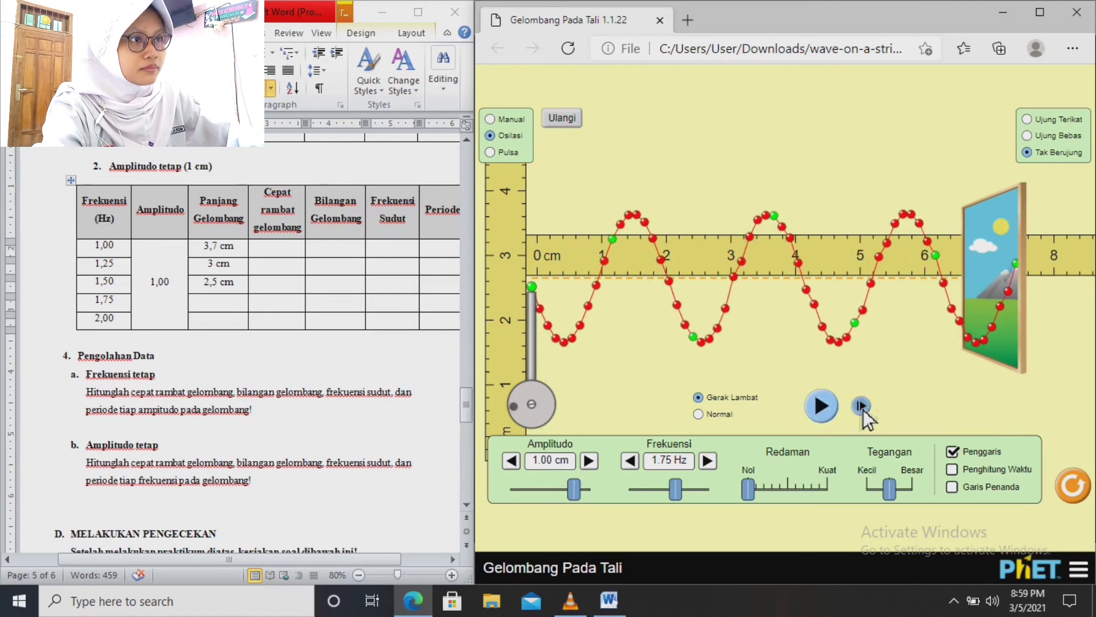
left_click(863, 408)
left_click(859, 407)
Align the horizontal ruler with the wave's start and equilibrium line, and record 2,1 cm as the wavelength in the 1,75 Hz row
left_click_drag(698, 260, 693, 262)
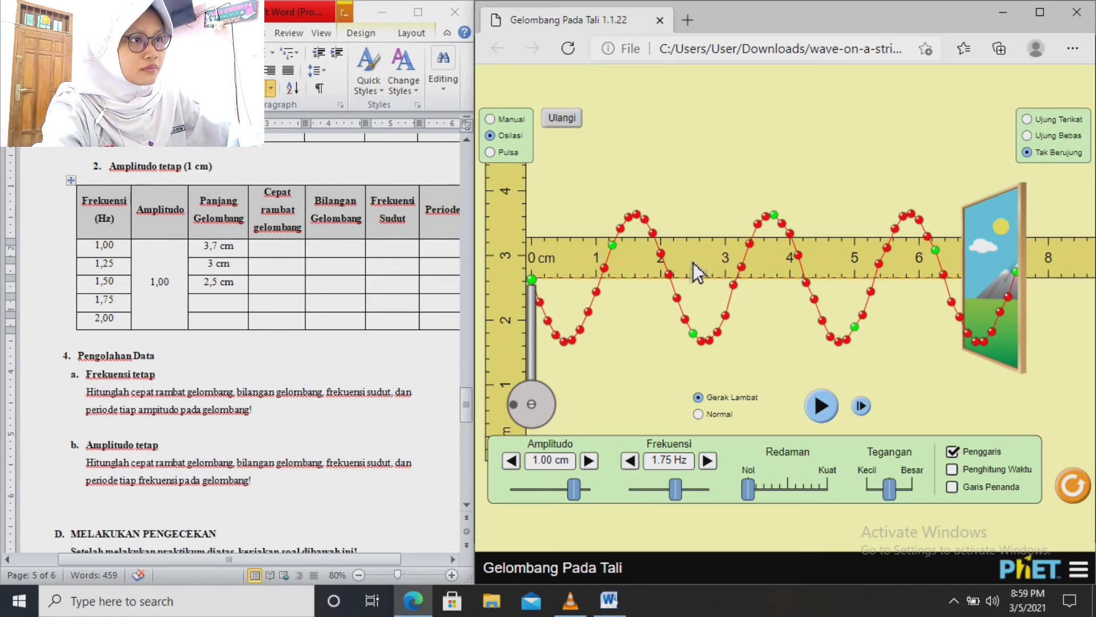
left_click_drag(693, 263, 694, 261)
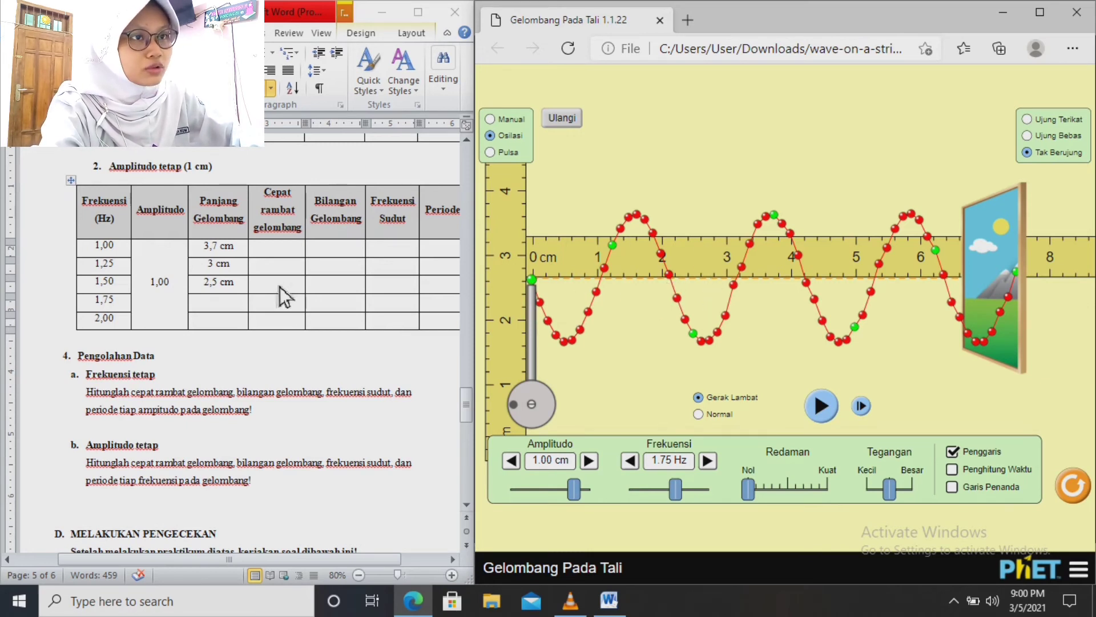
left_click(229, 302)
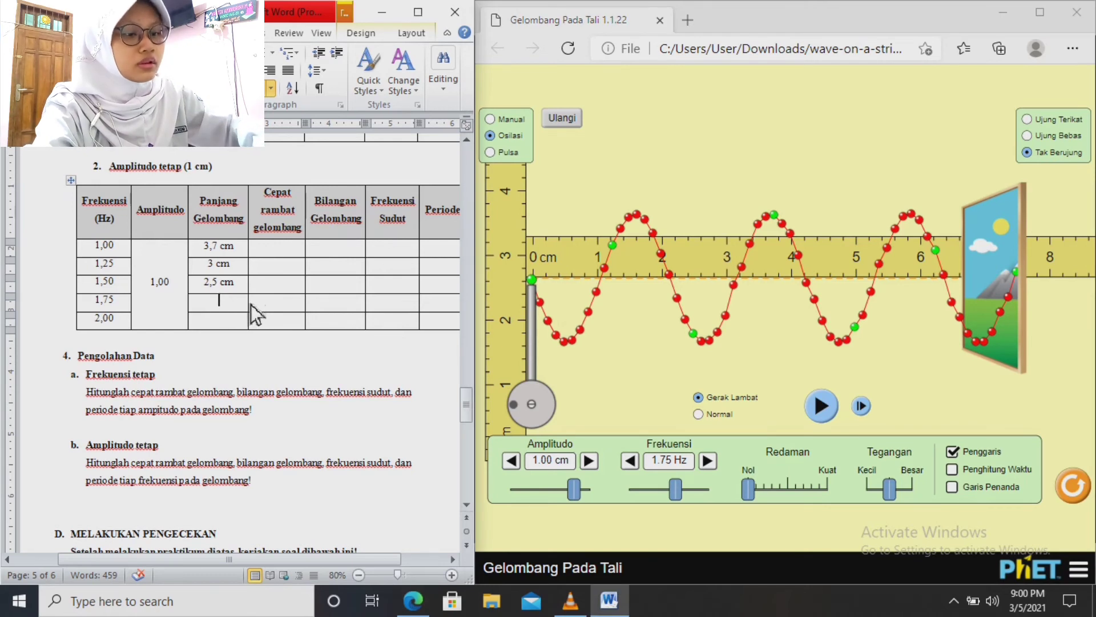
type("2,1 cm")
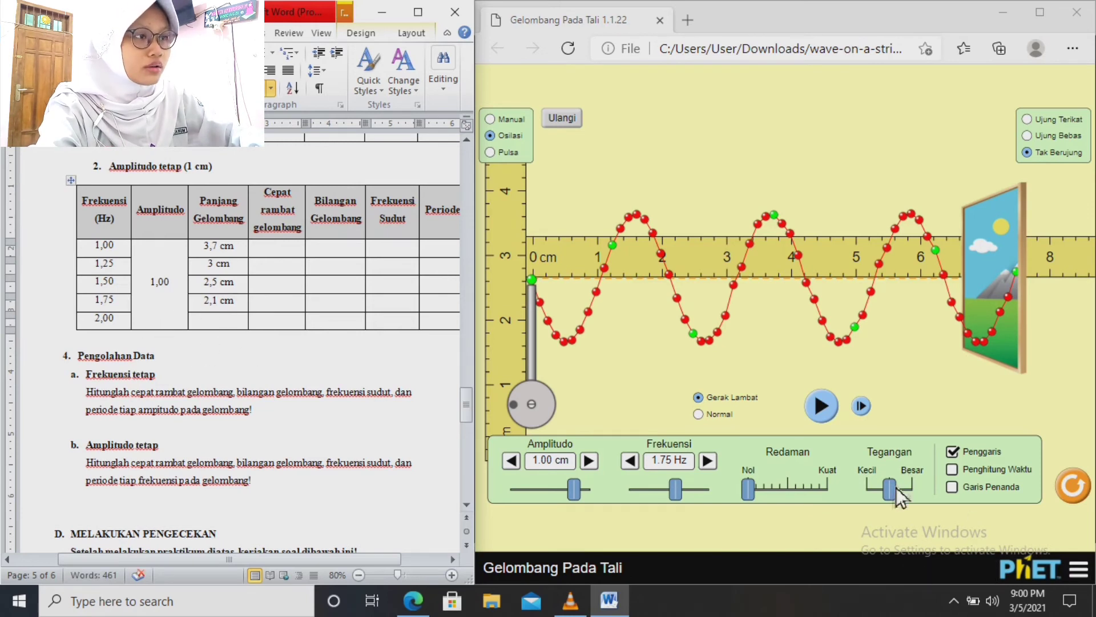
Set the oscillator's frequency to 2.00 Hz for the last table row and reset the string to flat
left_click(711, 463)
left_click(712, 463)
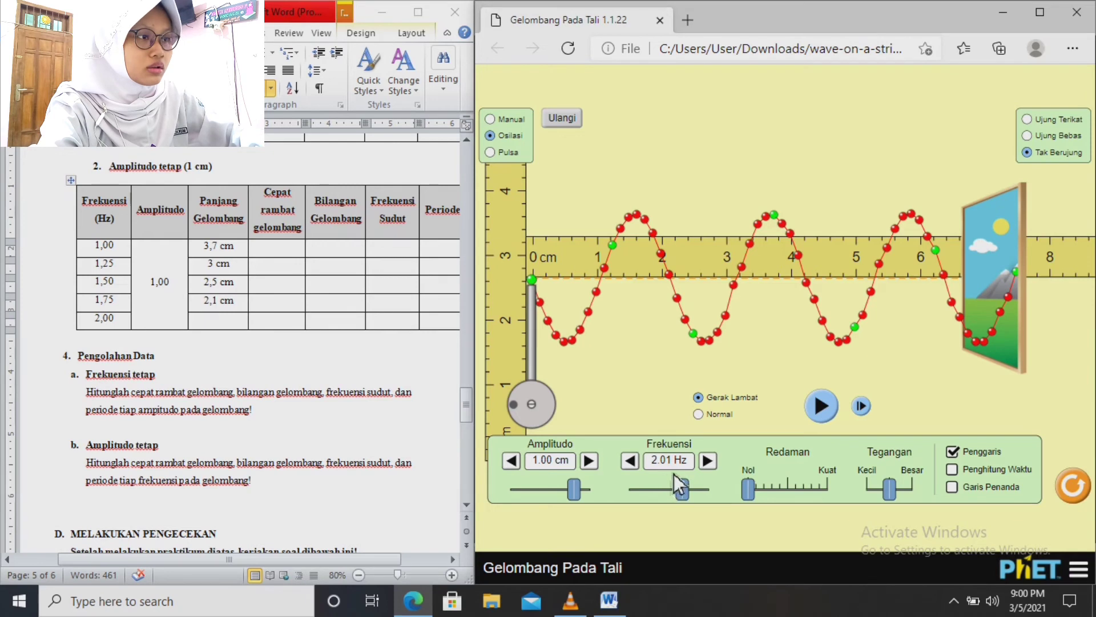
left_click(631, 461)
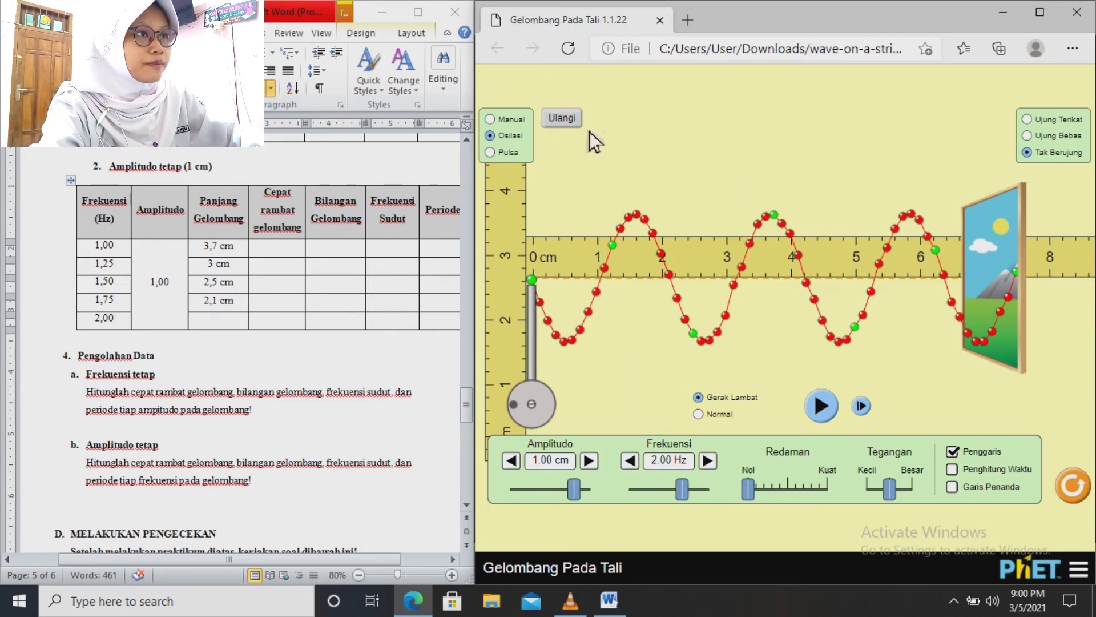
left_click(562, 117)
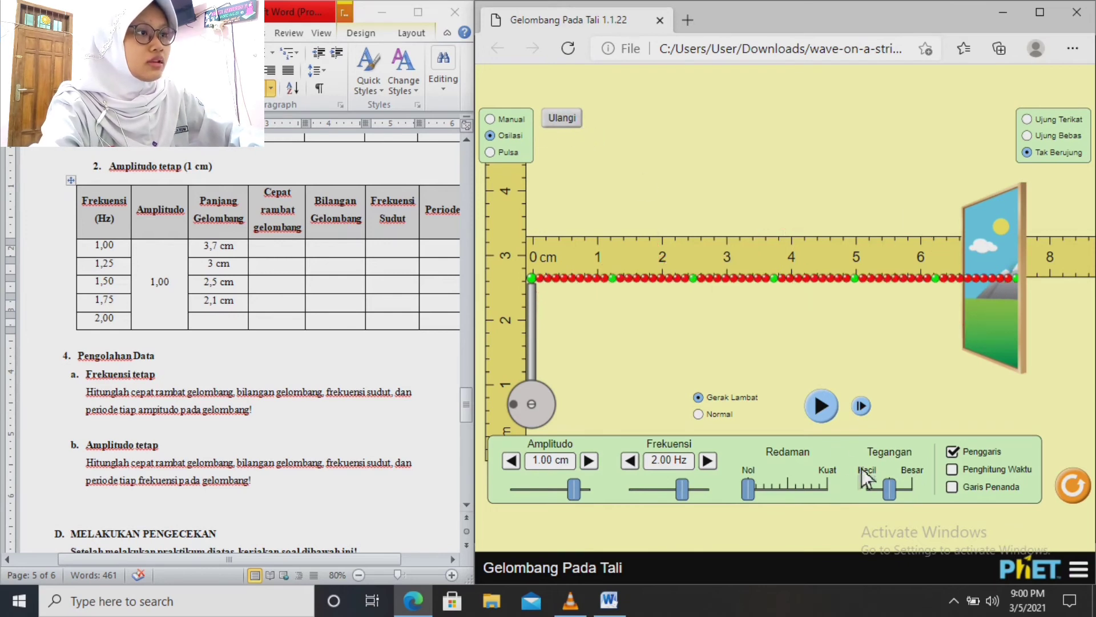
Run the 2.00 Hz wave at normal speed and pause it with its starting point on the equilibrium line
left_click(720, 416)
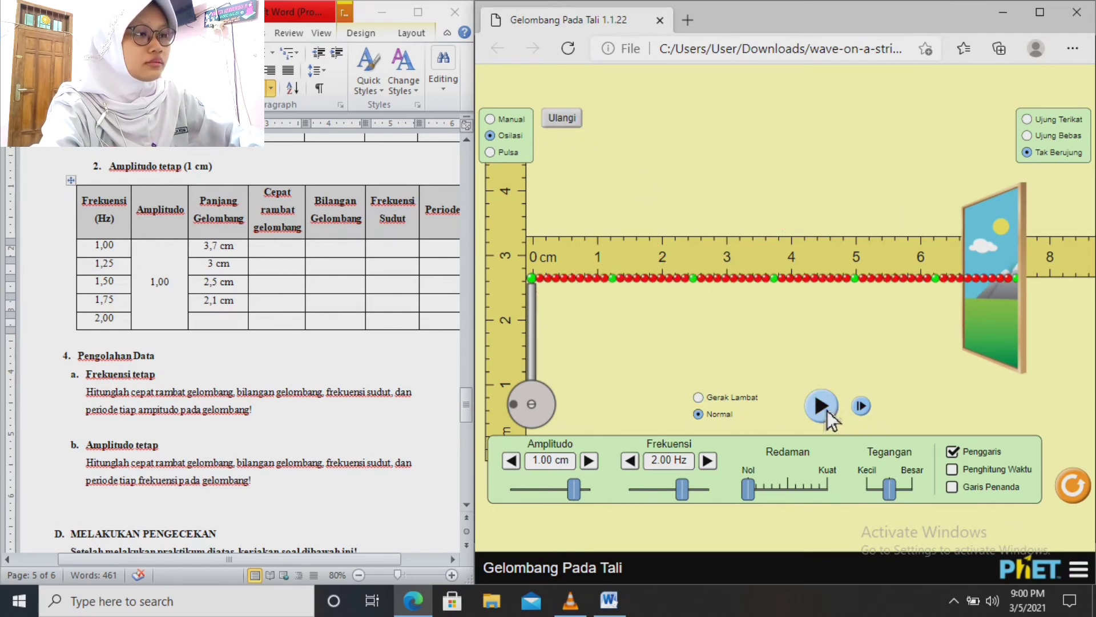
left_click(822, 407)
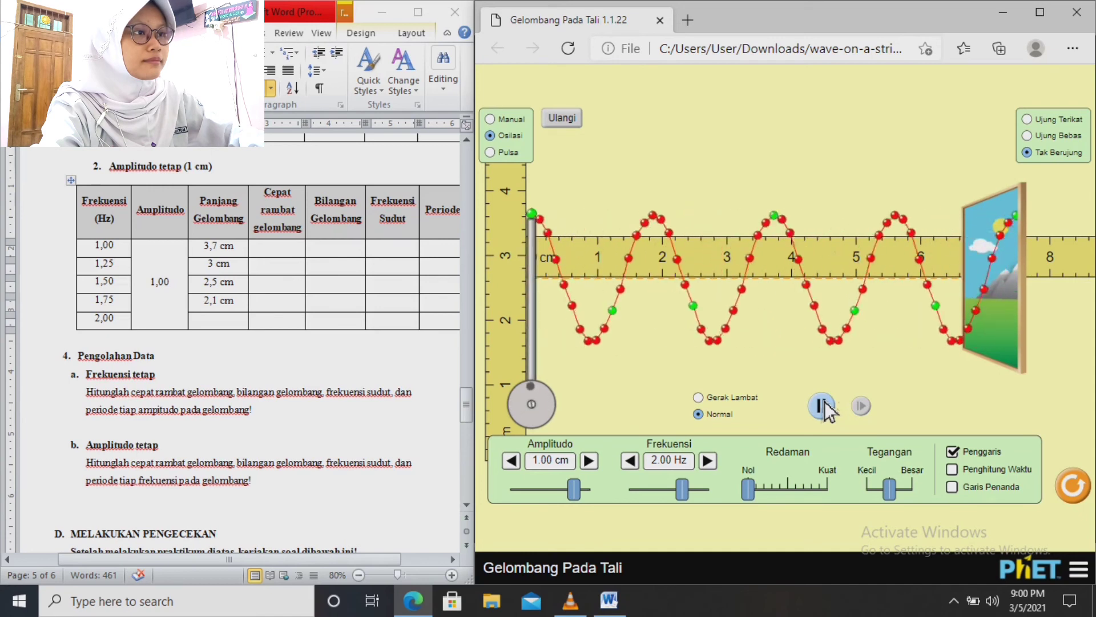
left_click(822, 406)
left_click(822, 406)
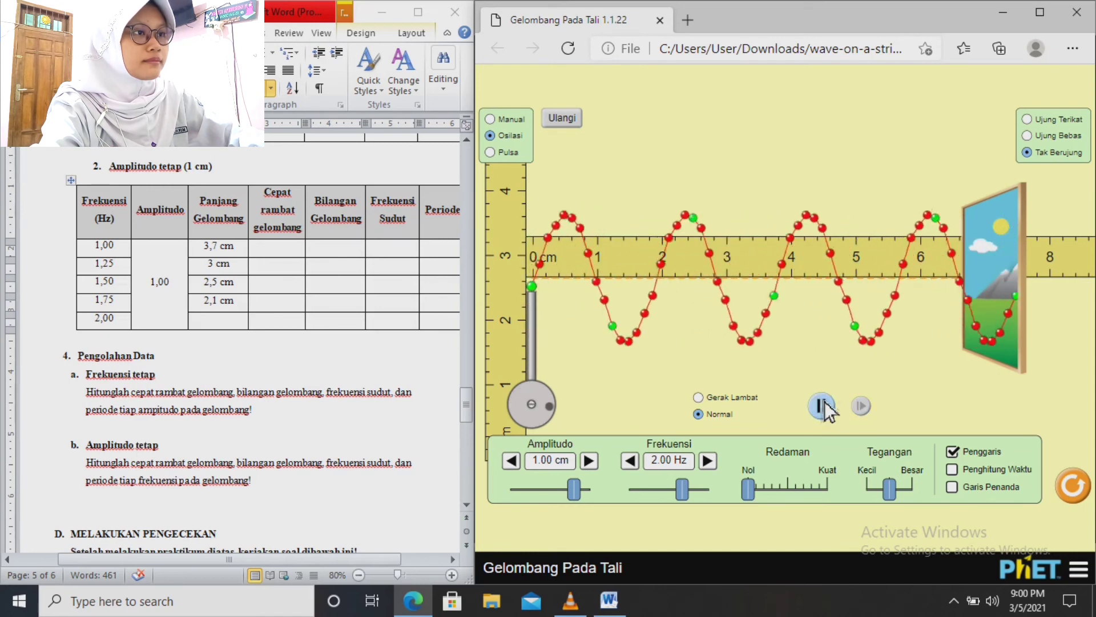
left_click(823, 407)
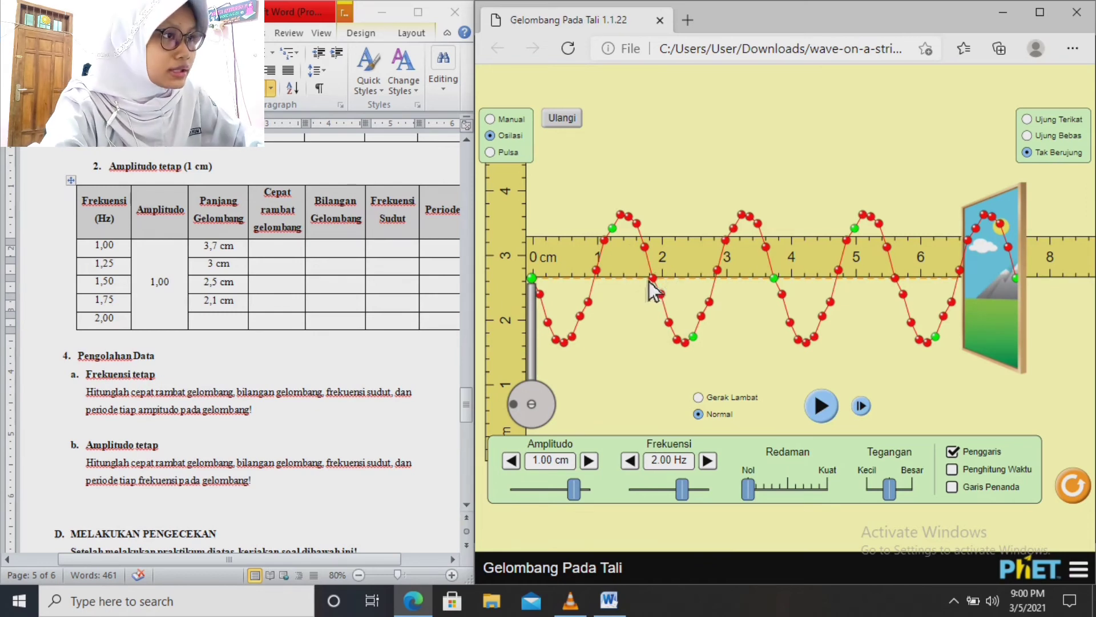
Adjust the horizontal ruler to measure one full 2.00 Hz wave and record 1,9 cm as the wavelength in the 2,00 Hz row
left_click_drag(567, 270, 569, 255)
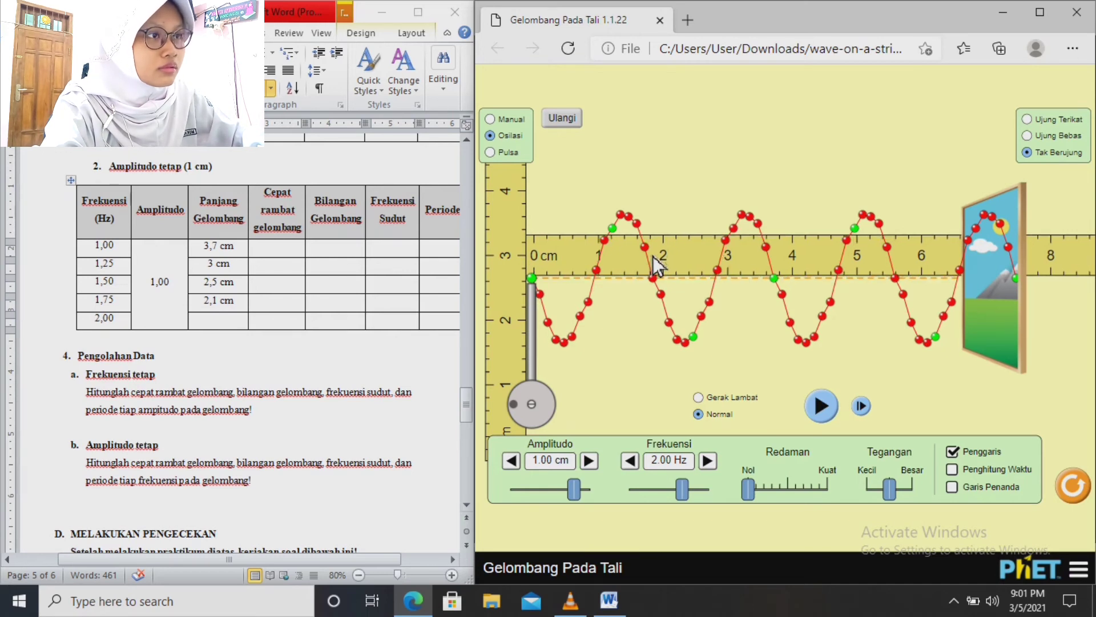
left_click_drag(654, 256, 652, 256)
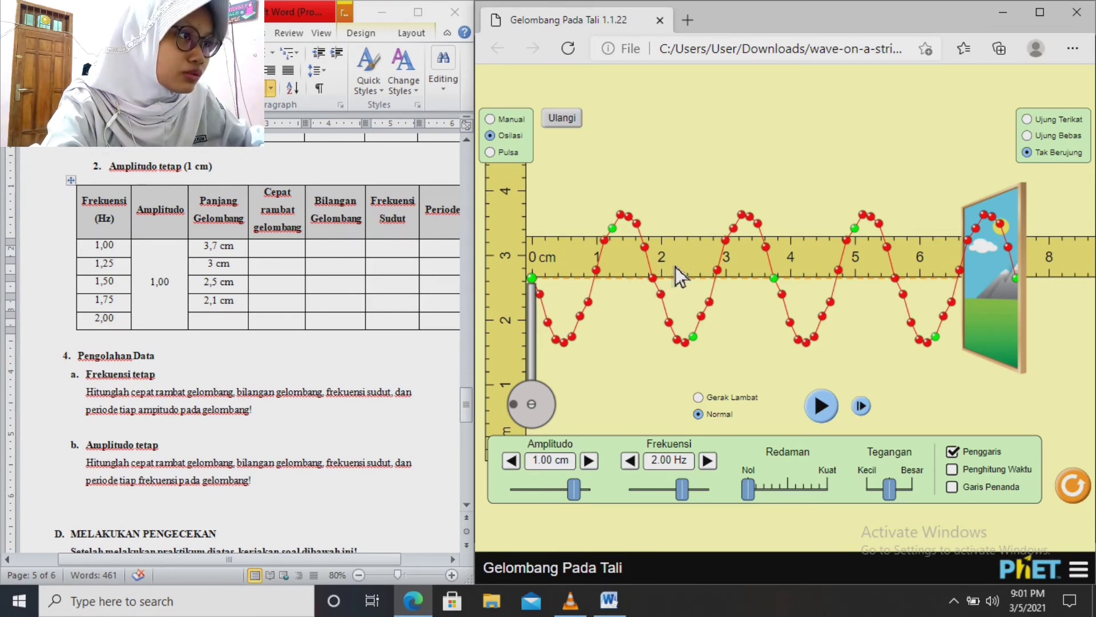
left_click_drag(676, 266, 674, 265)
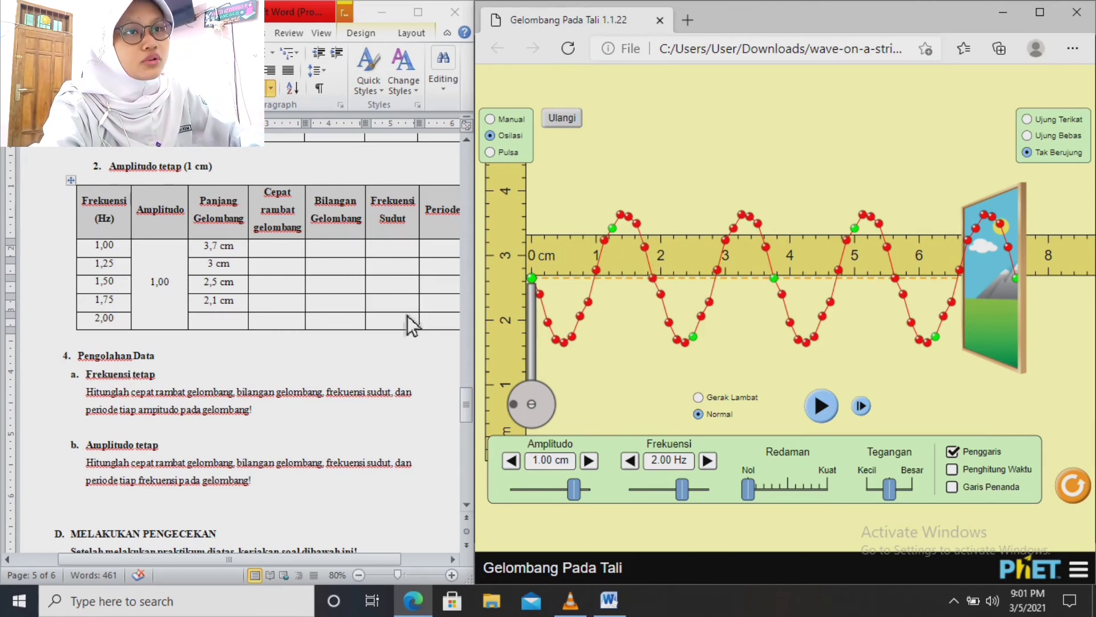
left_click(229, 327)
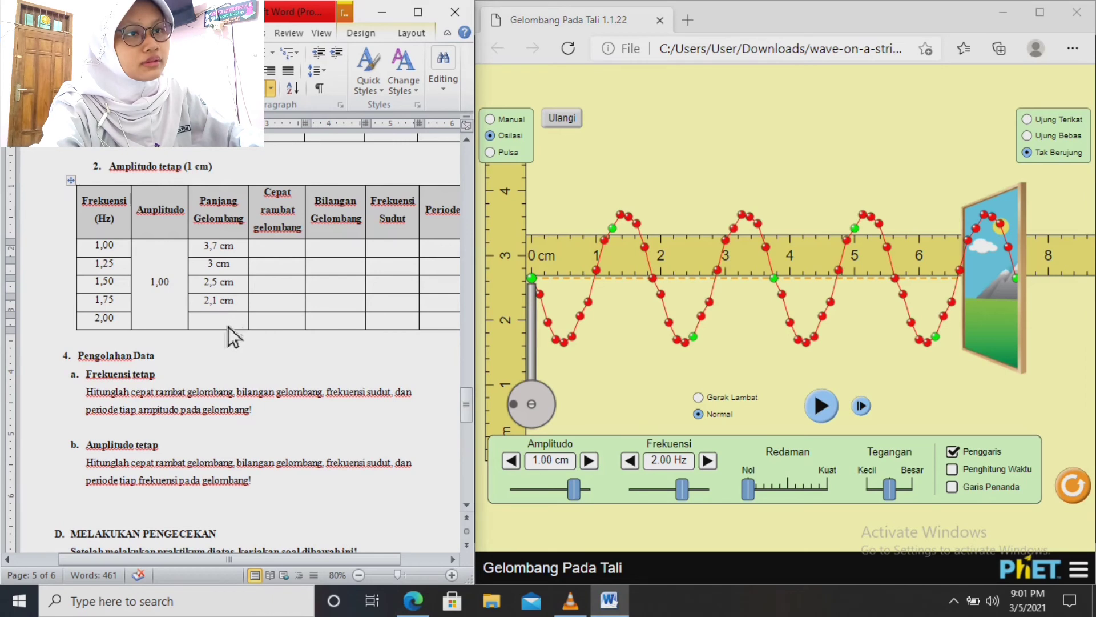
type("1,")
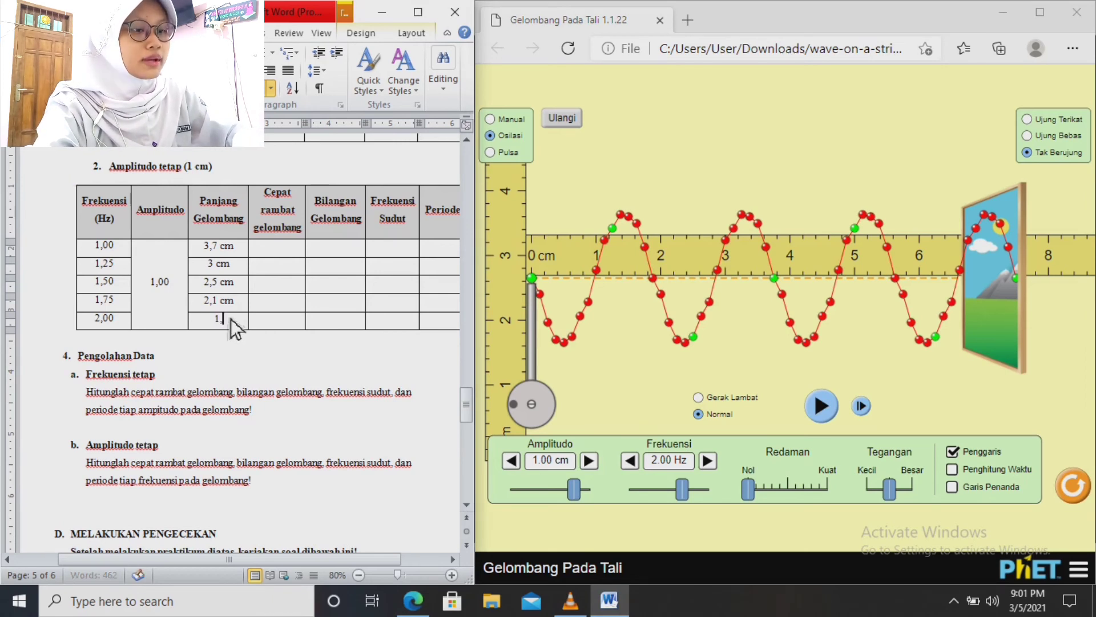
type("9 cm")
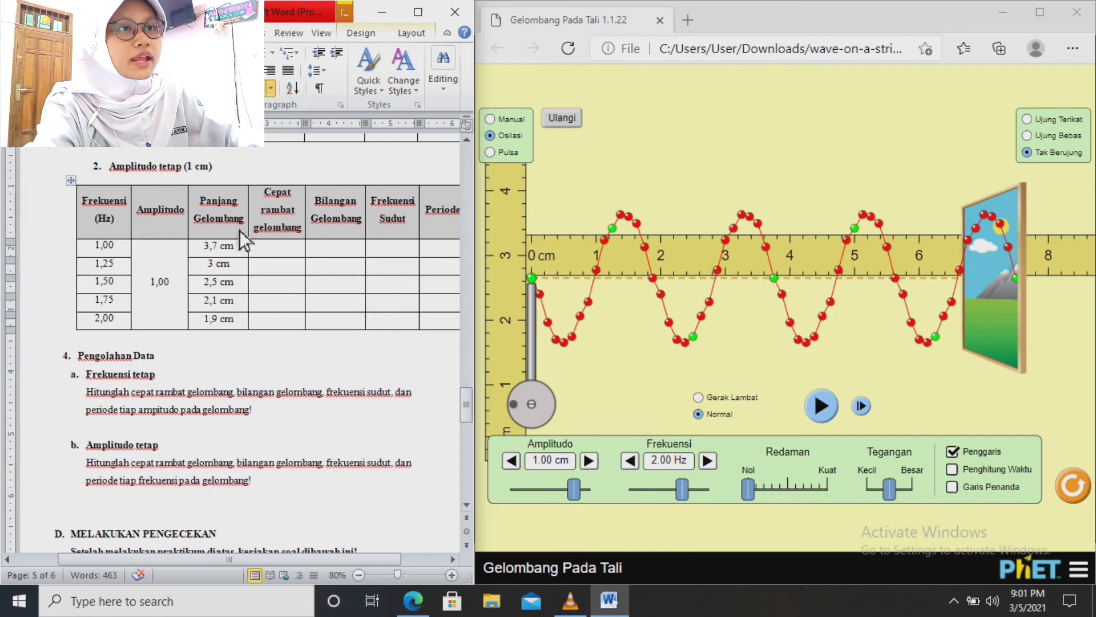
scroll(242, 285, "up", 2)
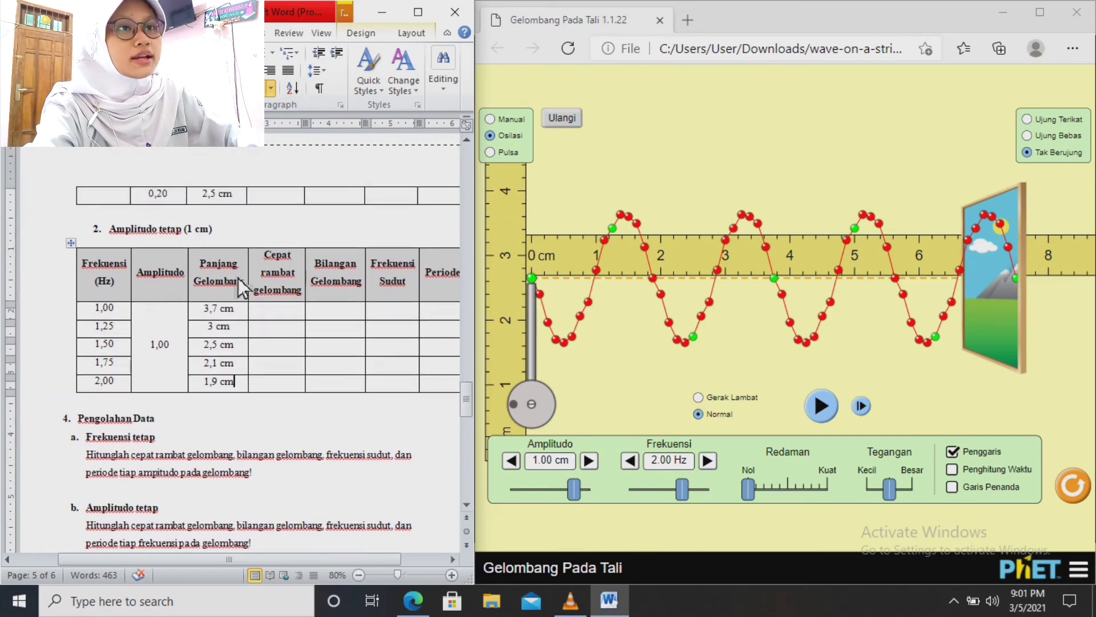
scroll(238, 277, "up", 9)
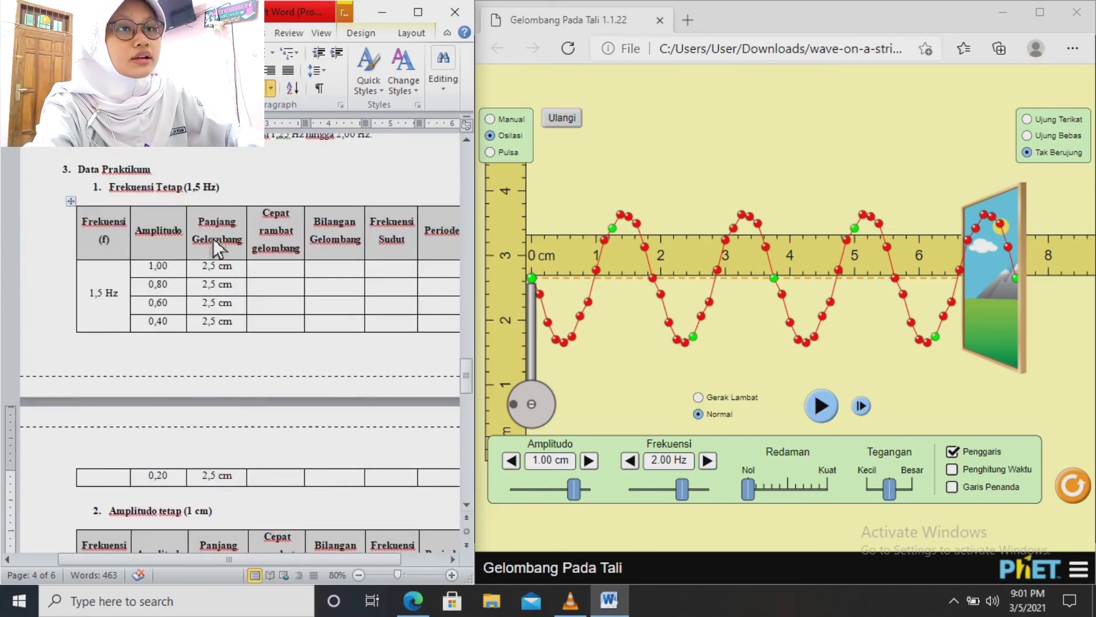
scroll(209, 242, "down", 9)
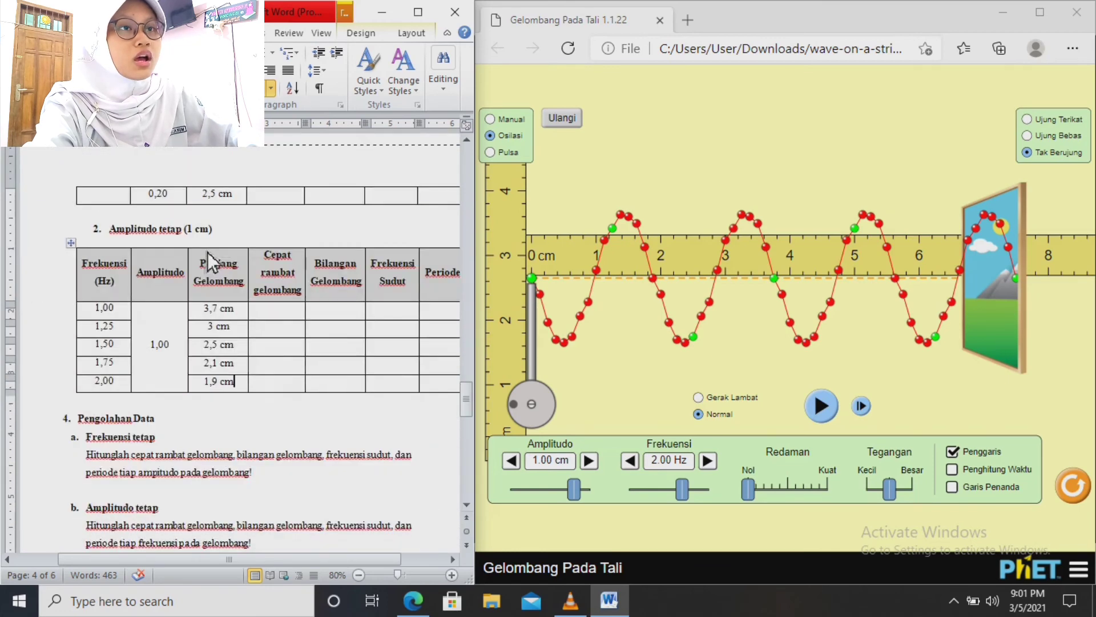